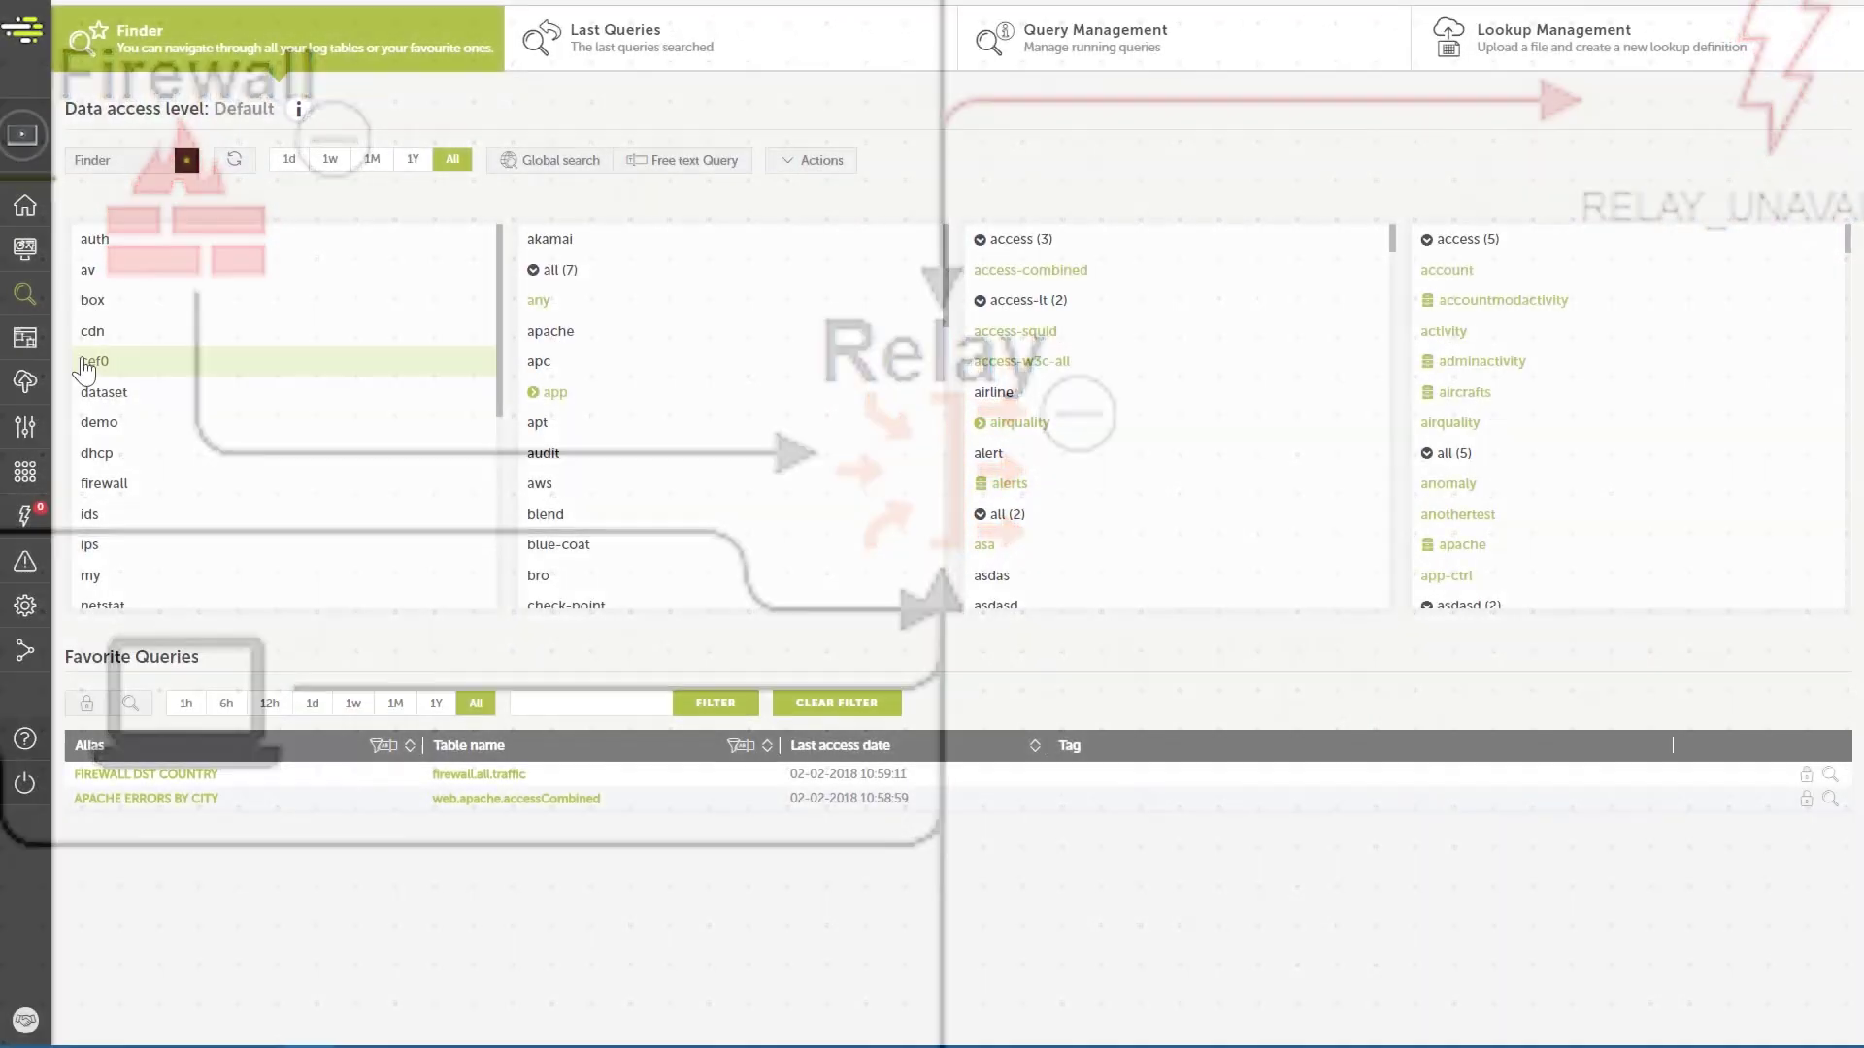
# Create a new panel named Test Panel 14
pyautogui.click(29, 345)
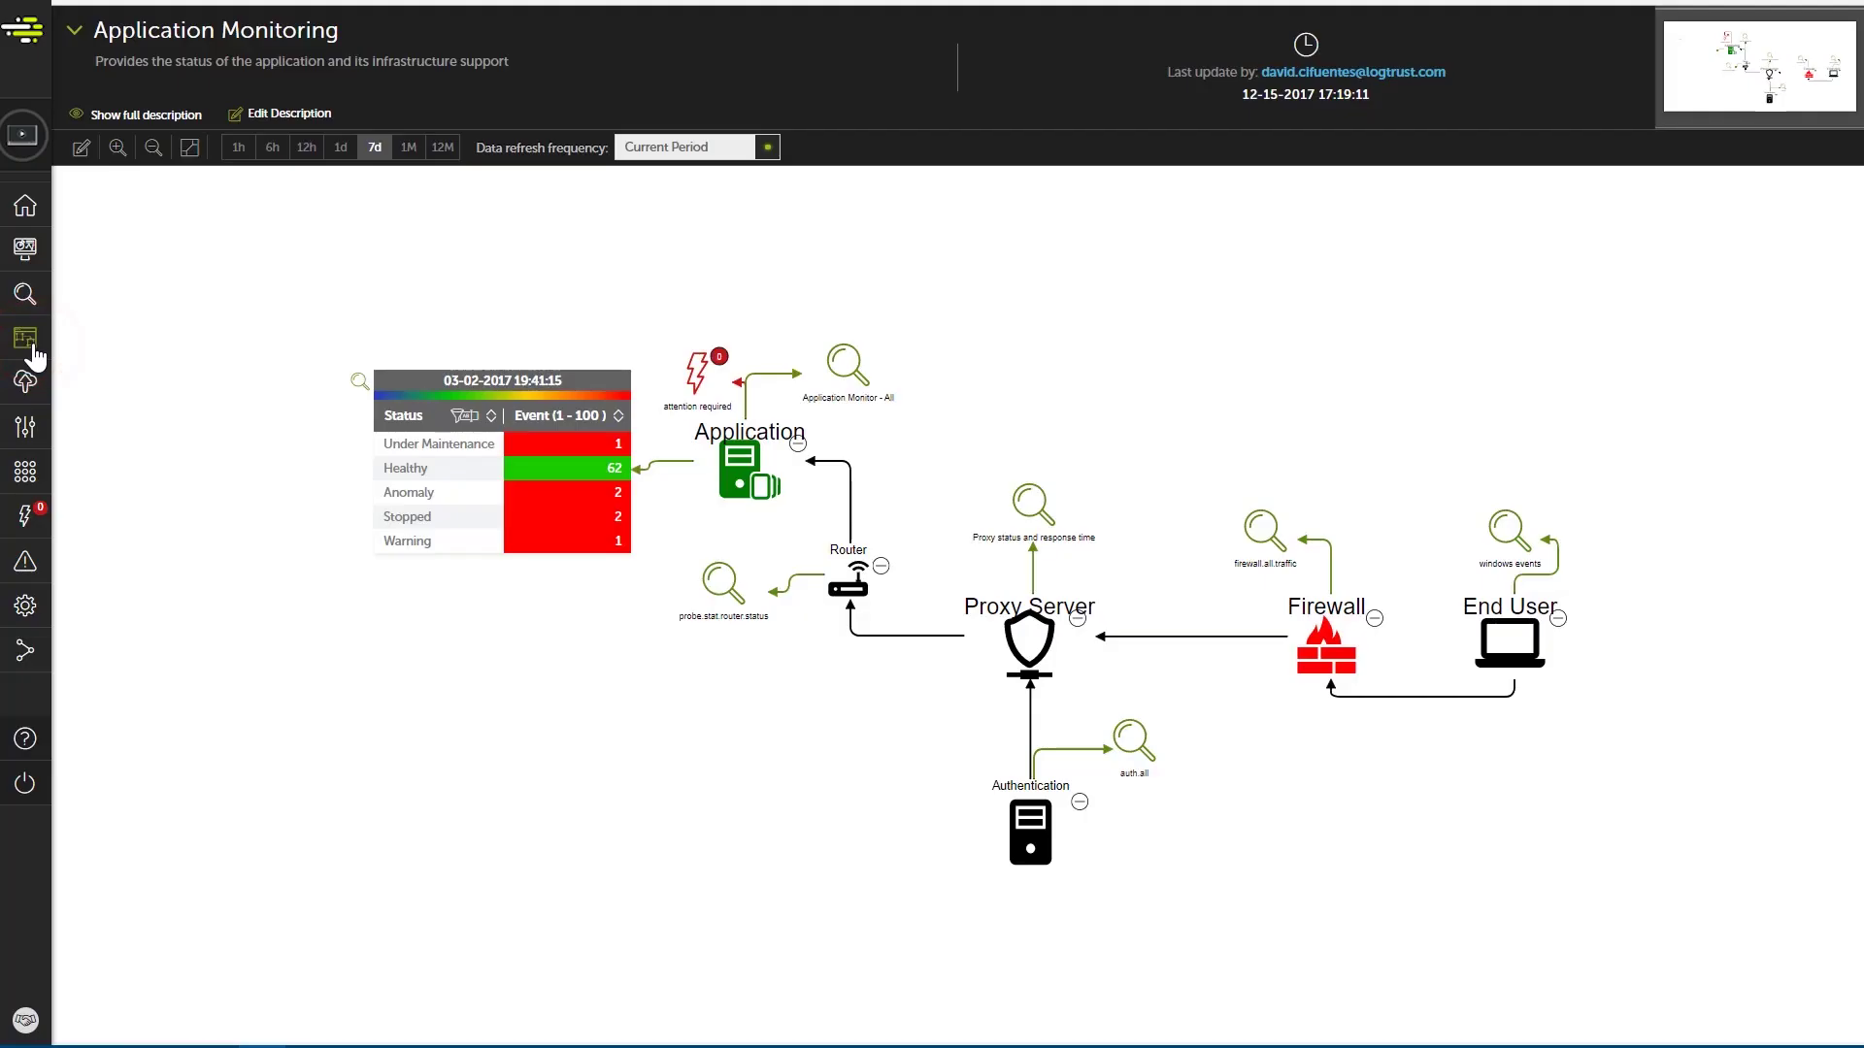
pyautogui.click(181, 32)
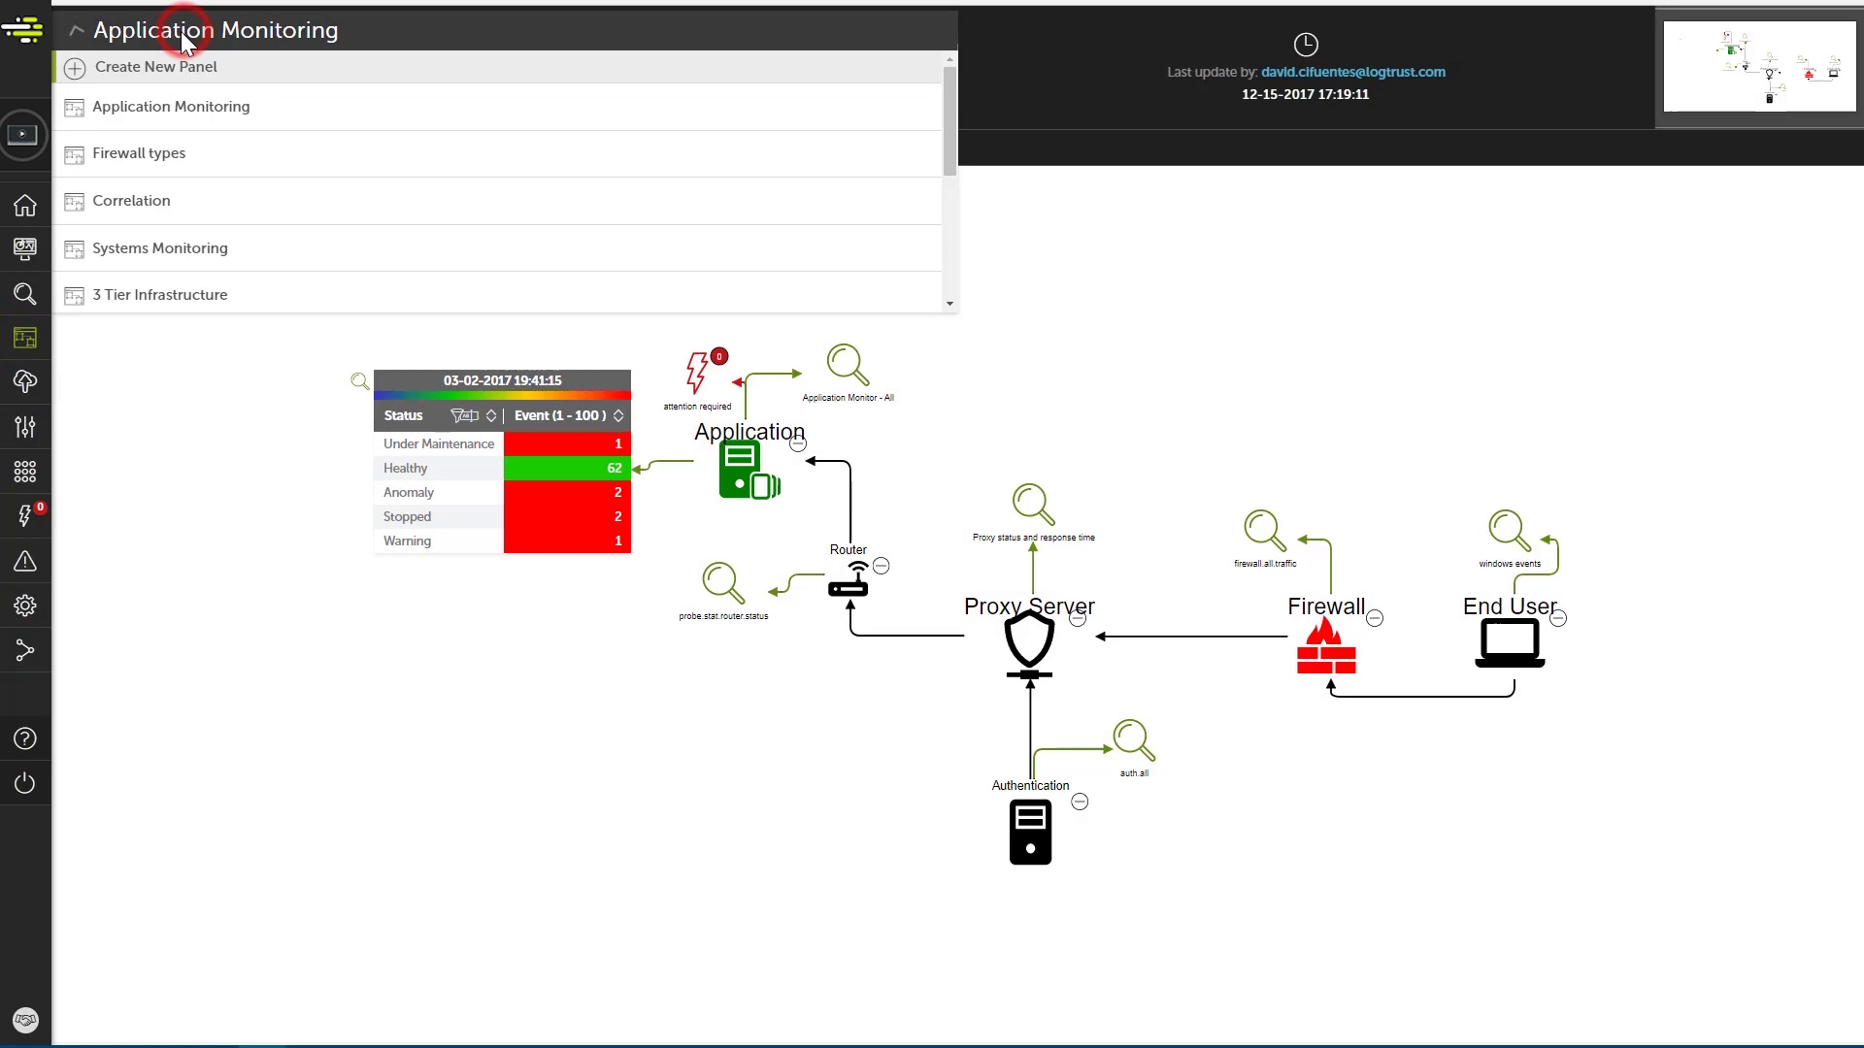
pyautogui.click(130, 68)
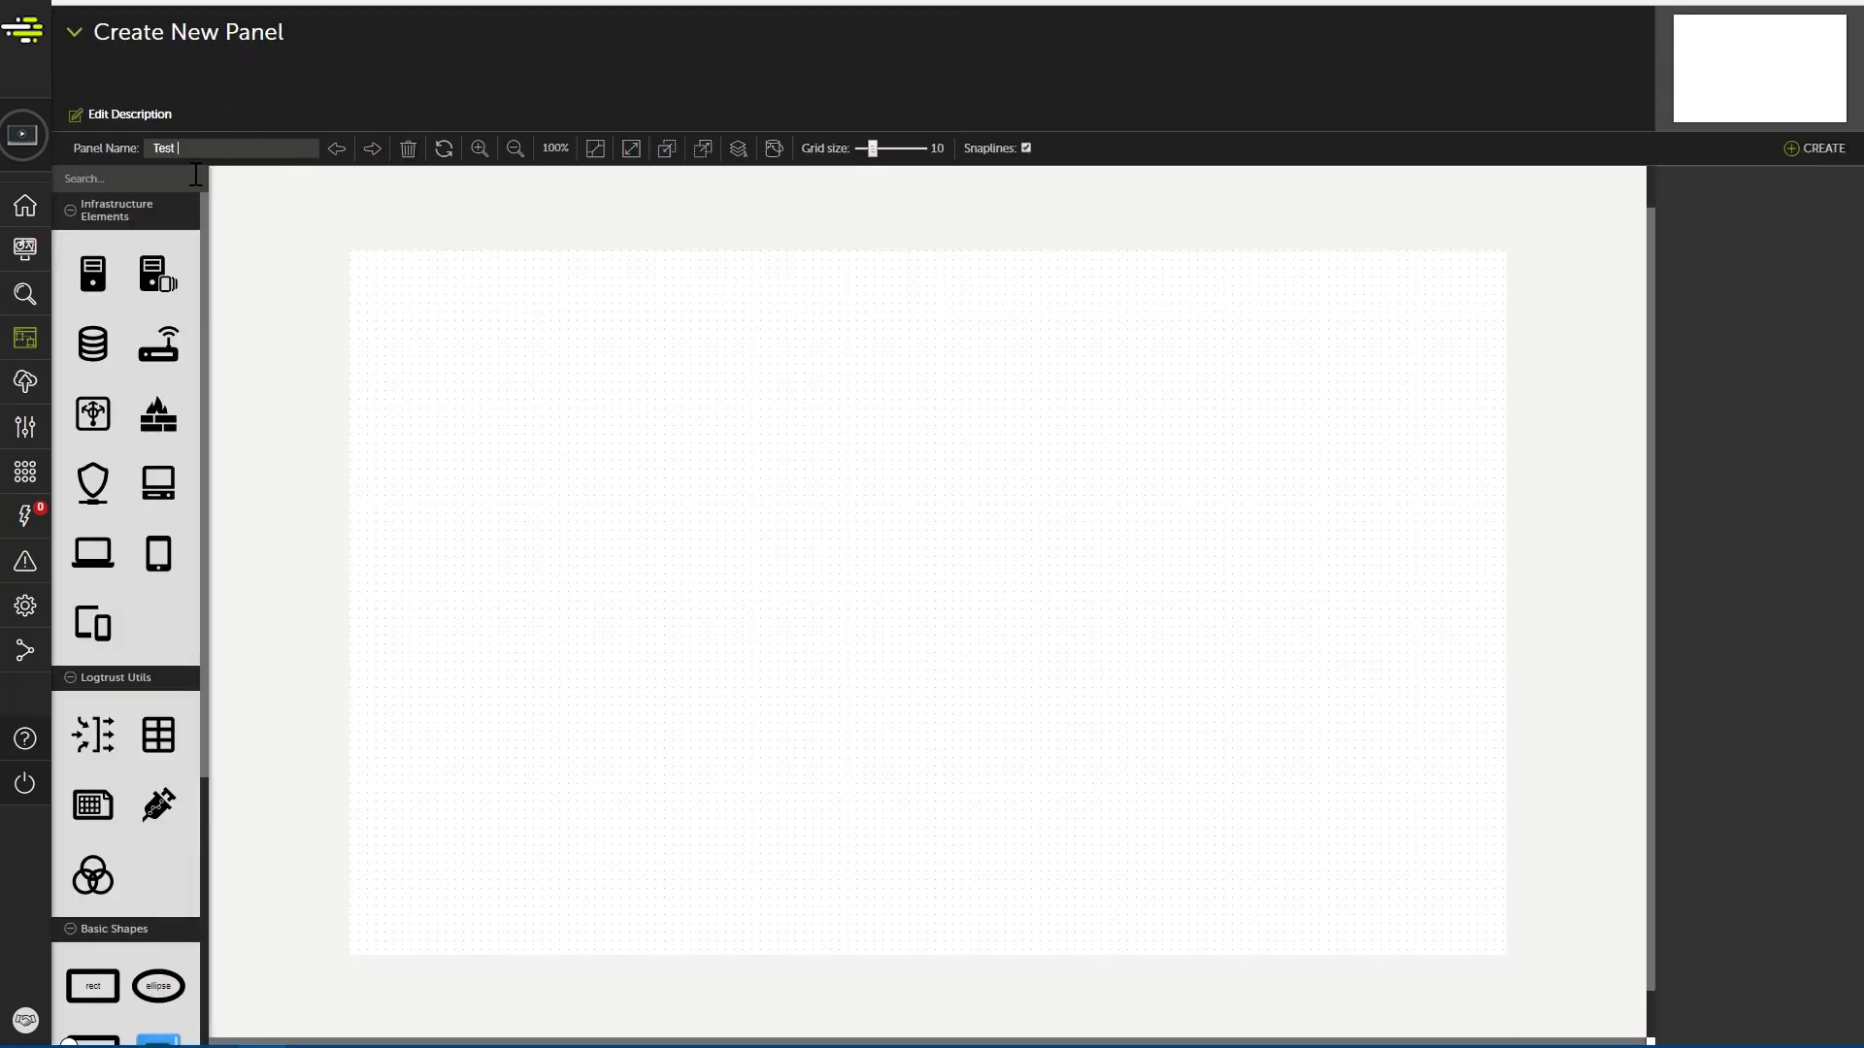
pyautogui.click(1833, 154)
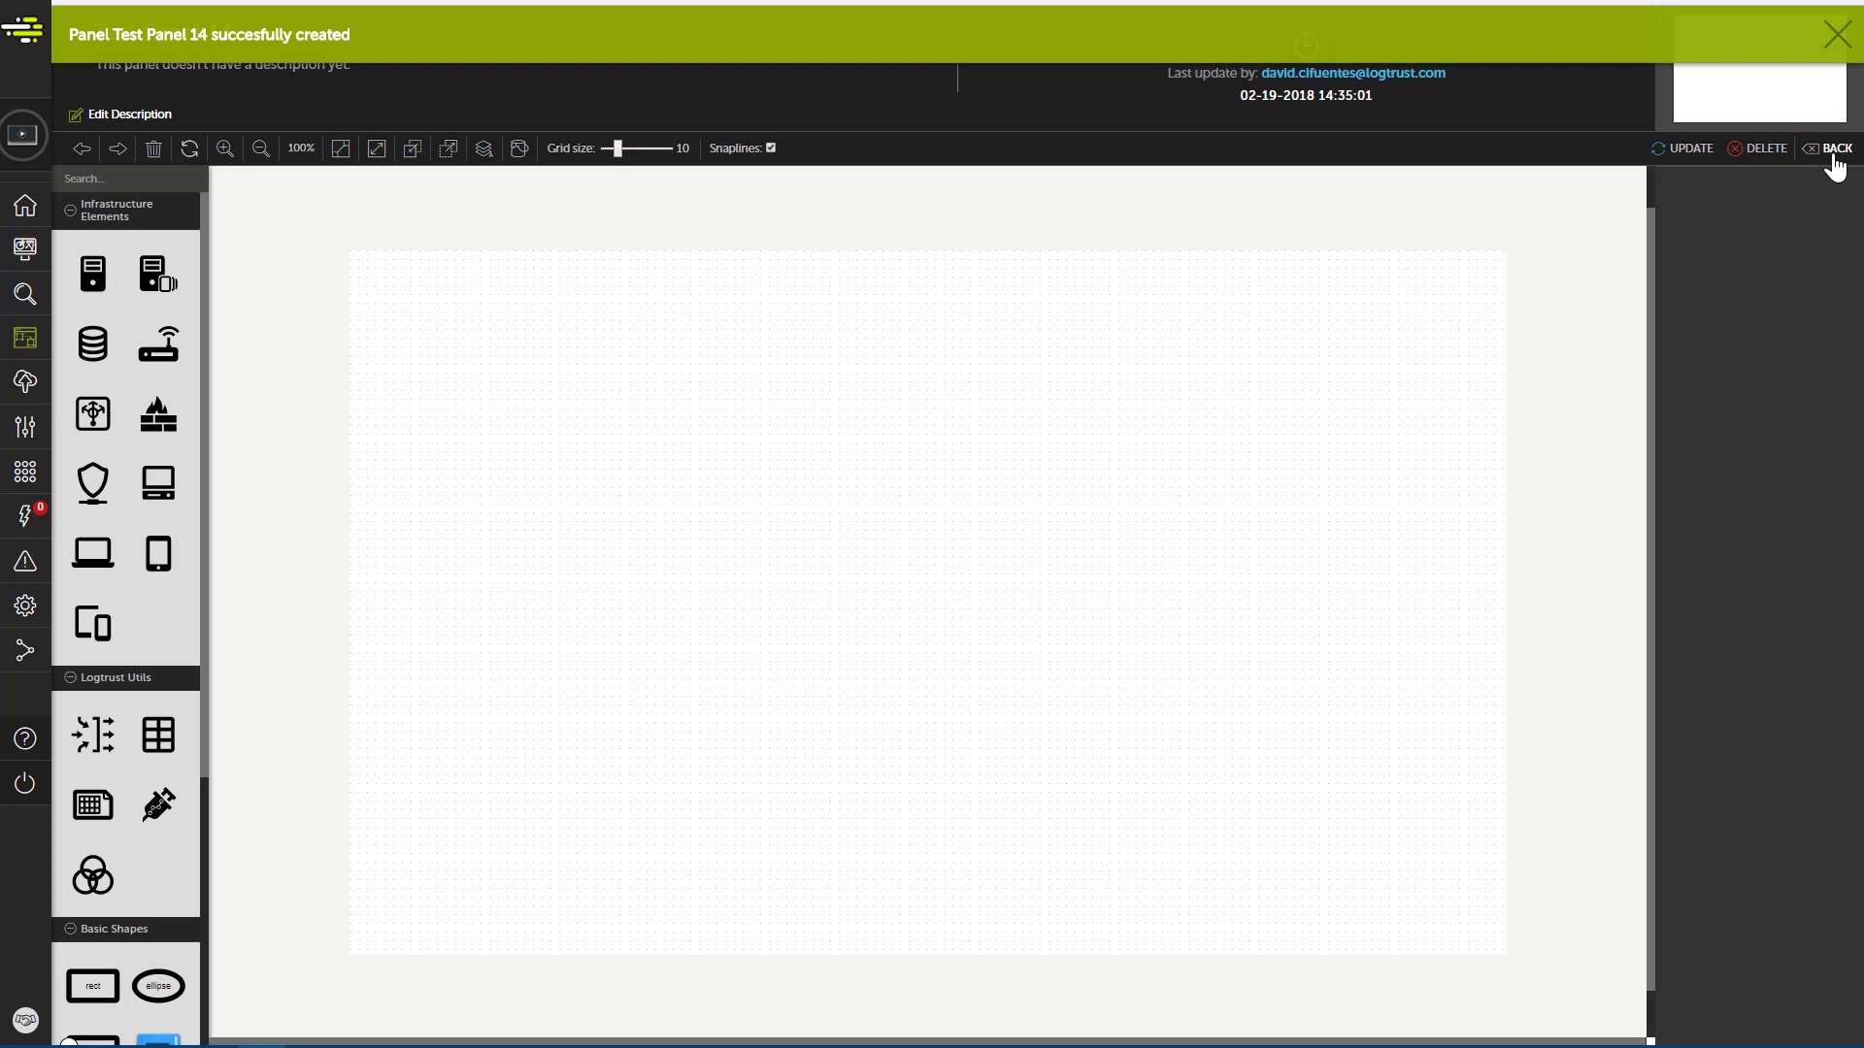
# Place a server, a firewall, three laptops and a database on the canvas, plus a relay to the right of them
pyautogui.scroll(-5, 126, 280)
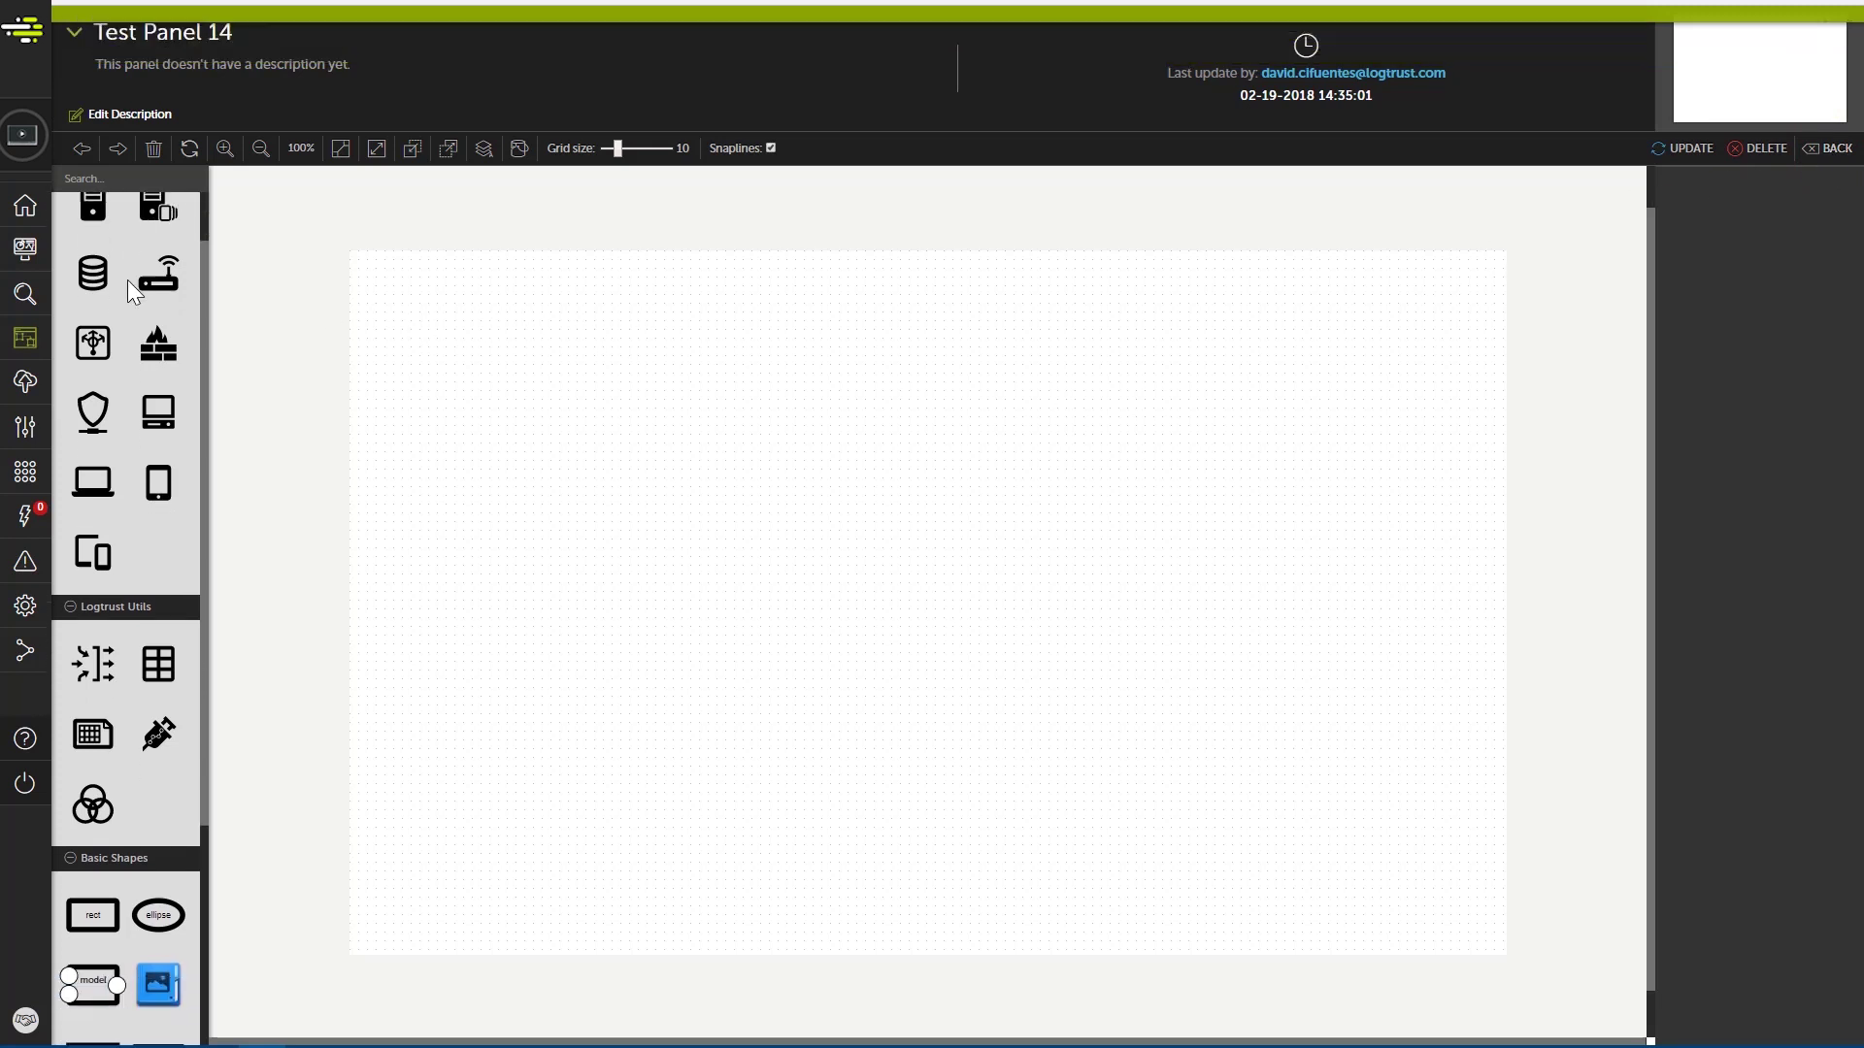
pyautogui.scroll(-1, 102, 651)
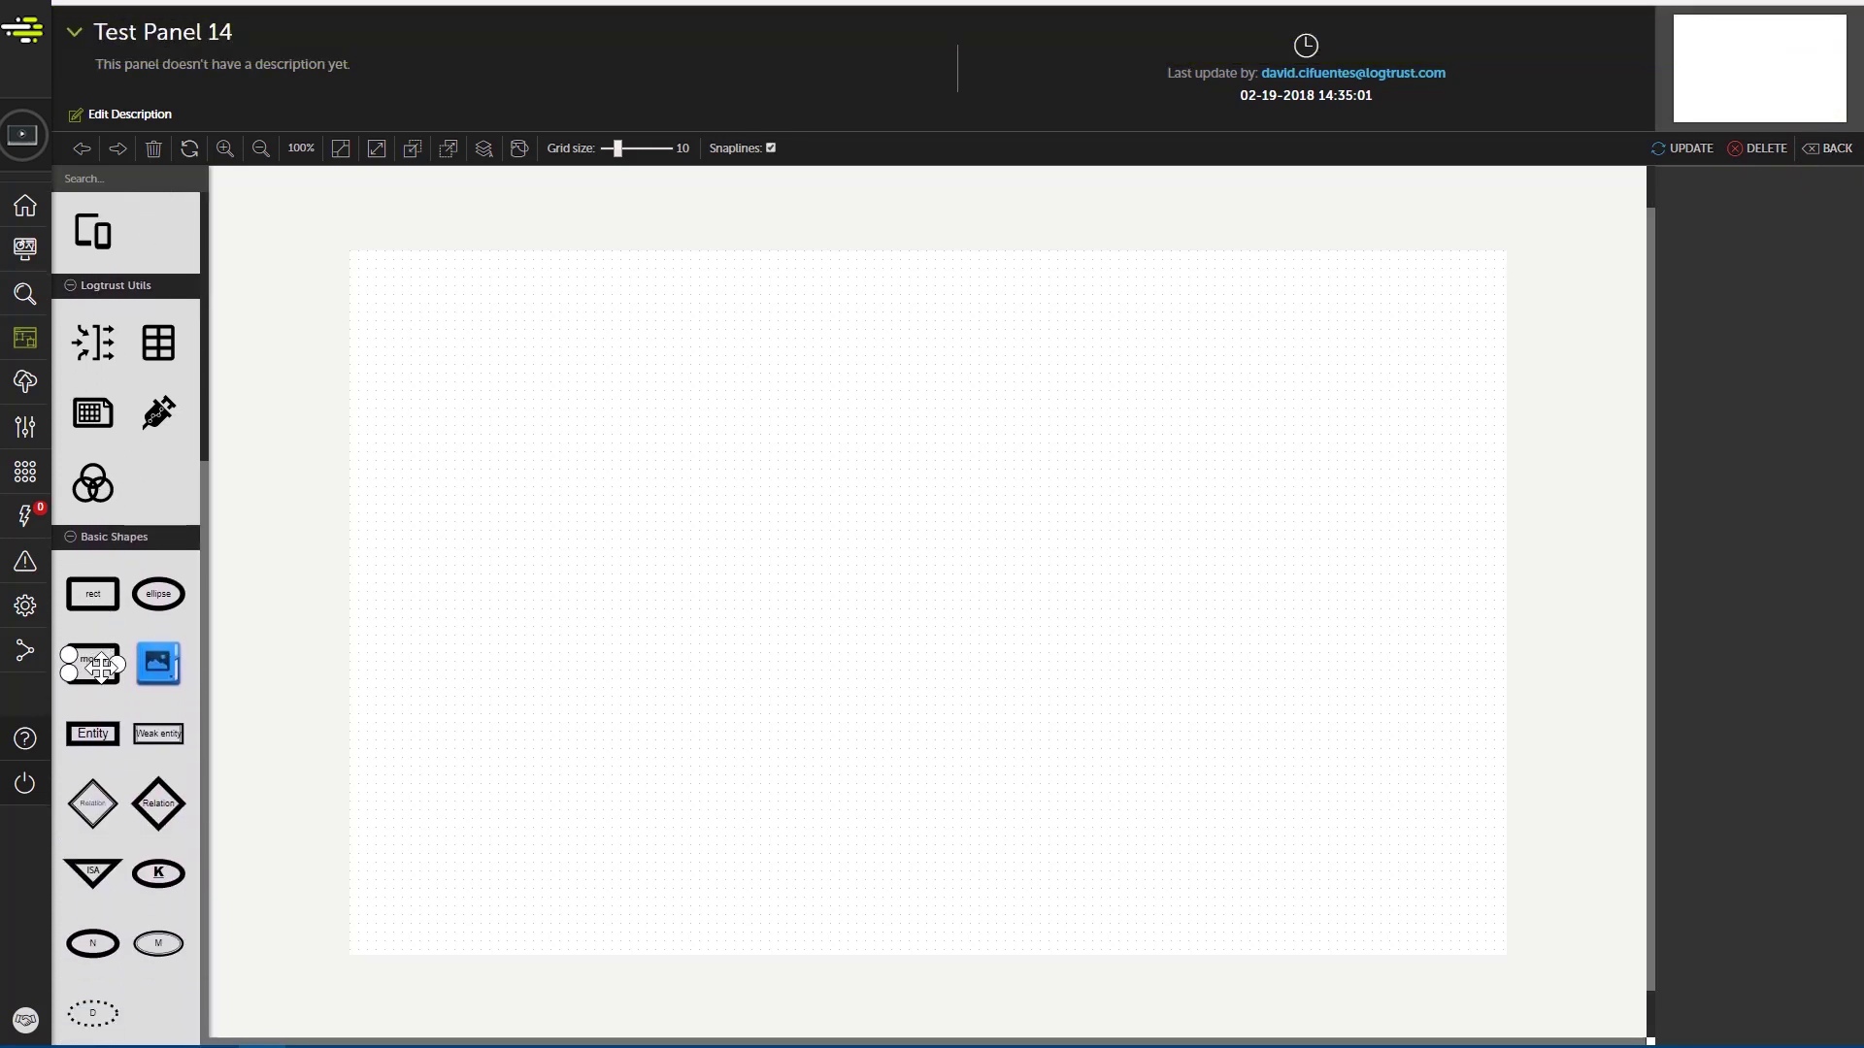
pyautogui.scroll(4, 99, 682)
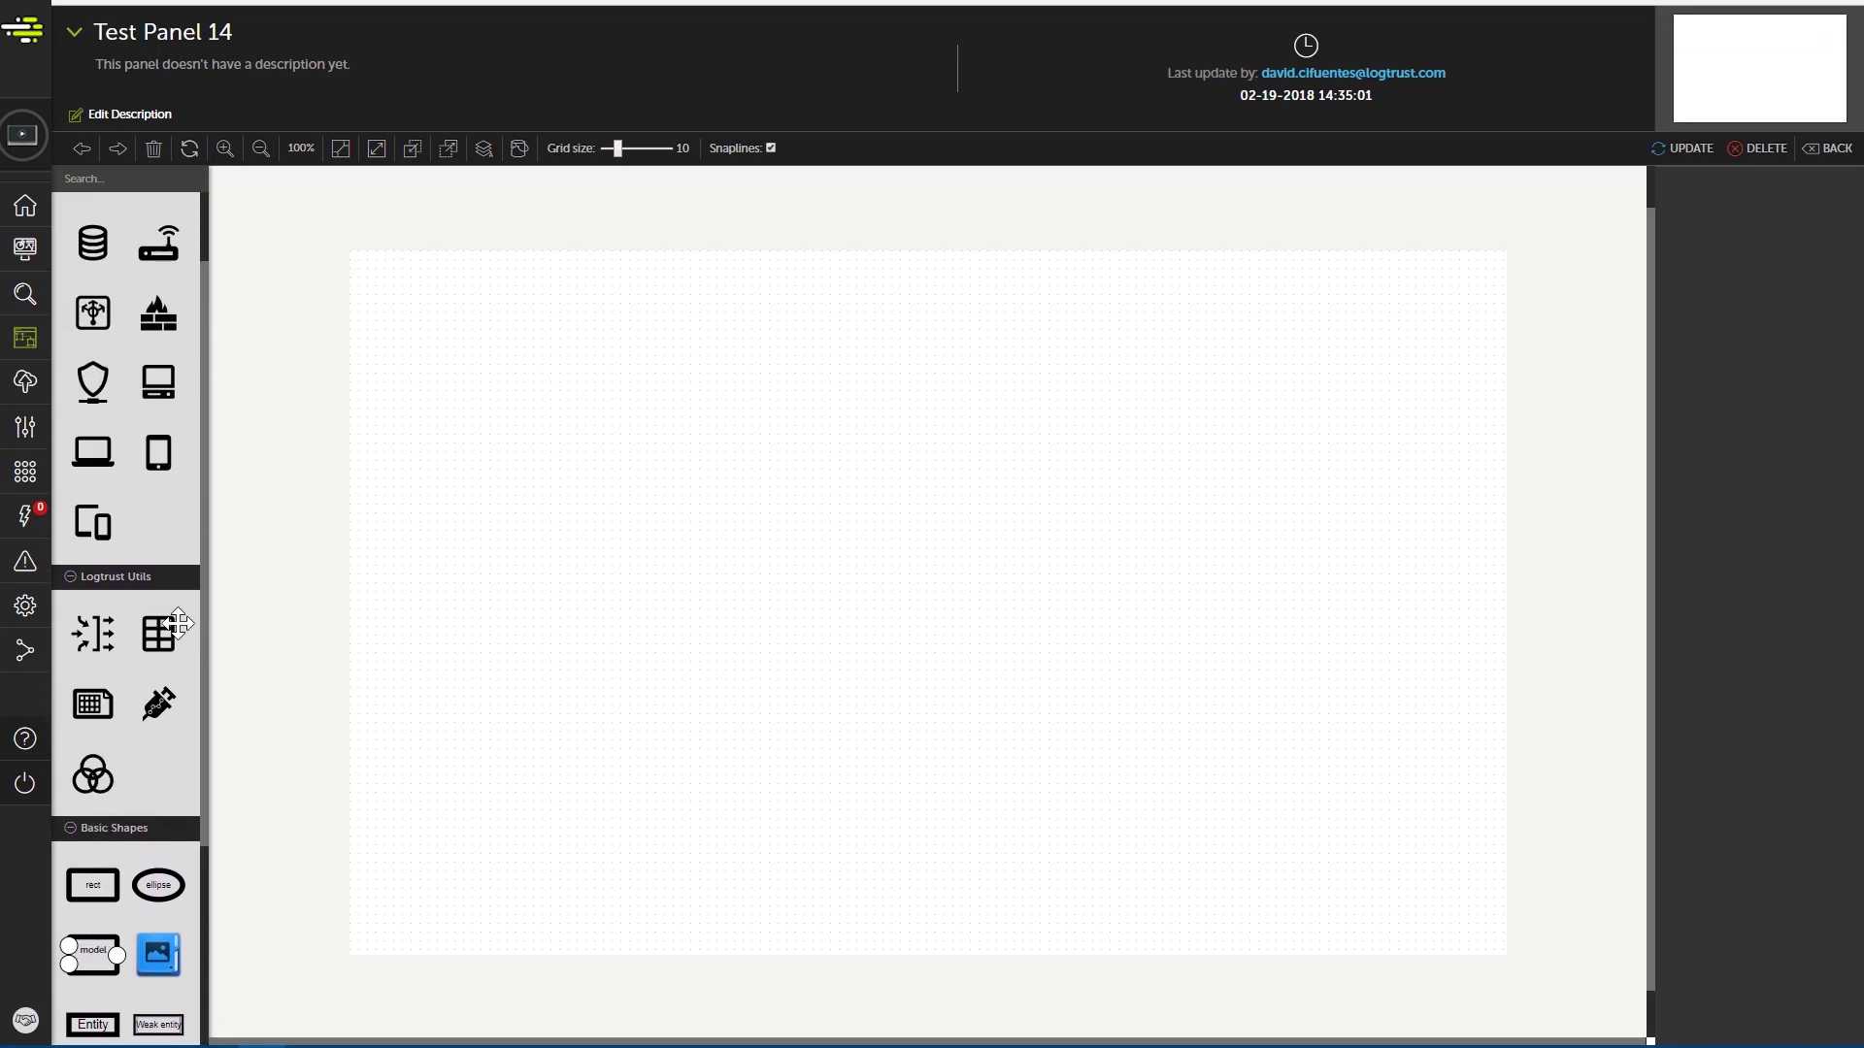
pyautogui.scroll(-4, 158, 660)
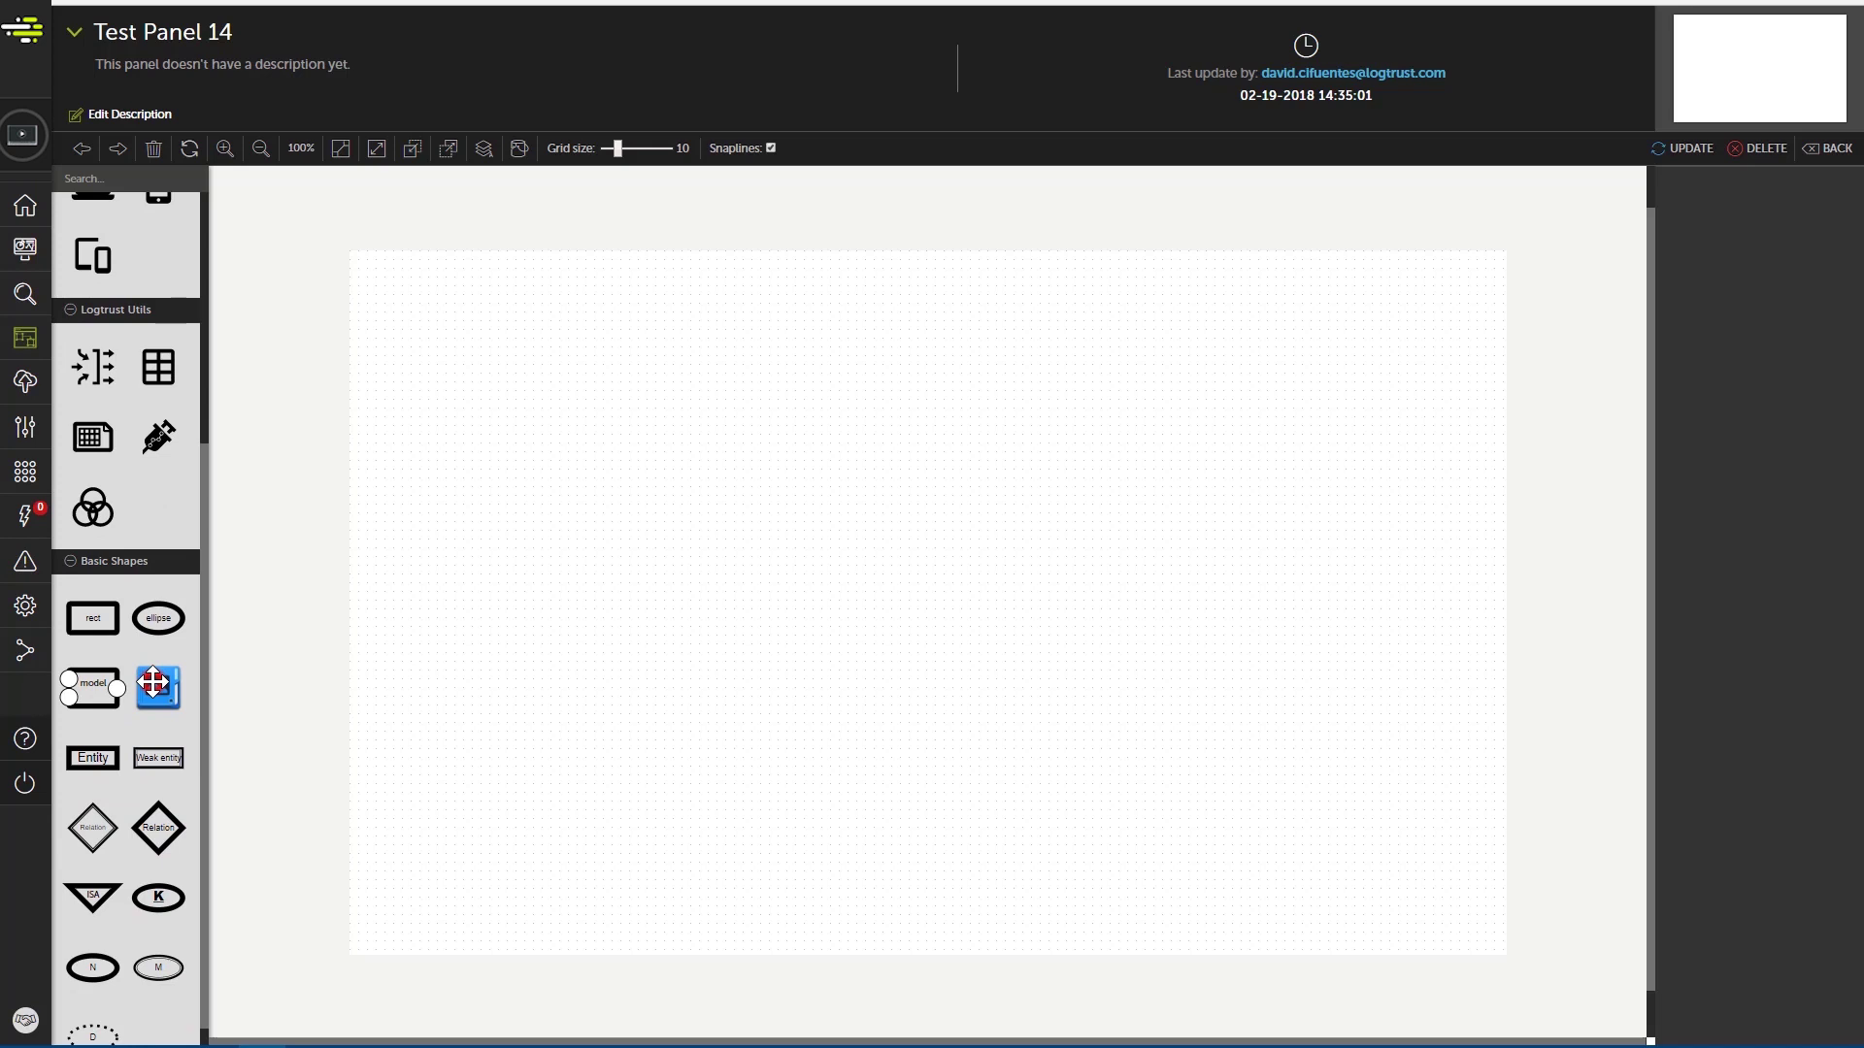
pyautogui.scroll(5, 152, 682)
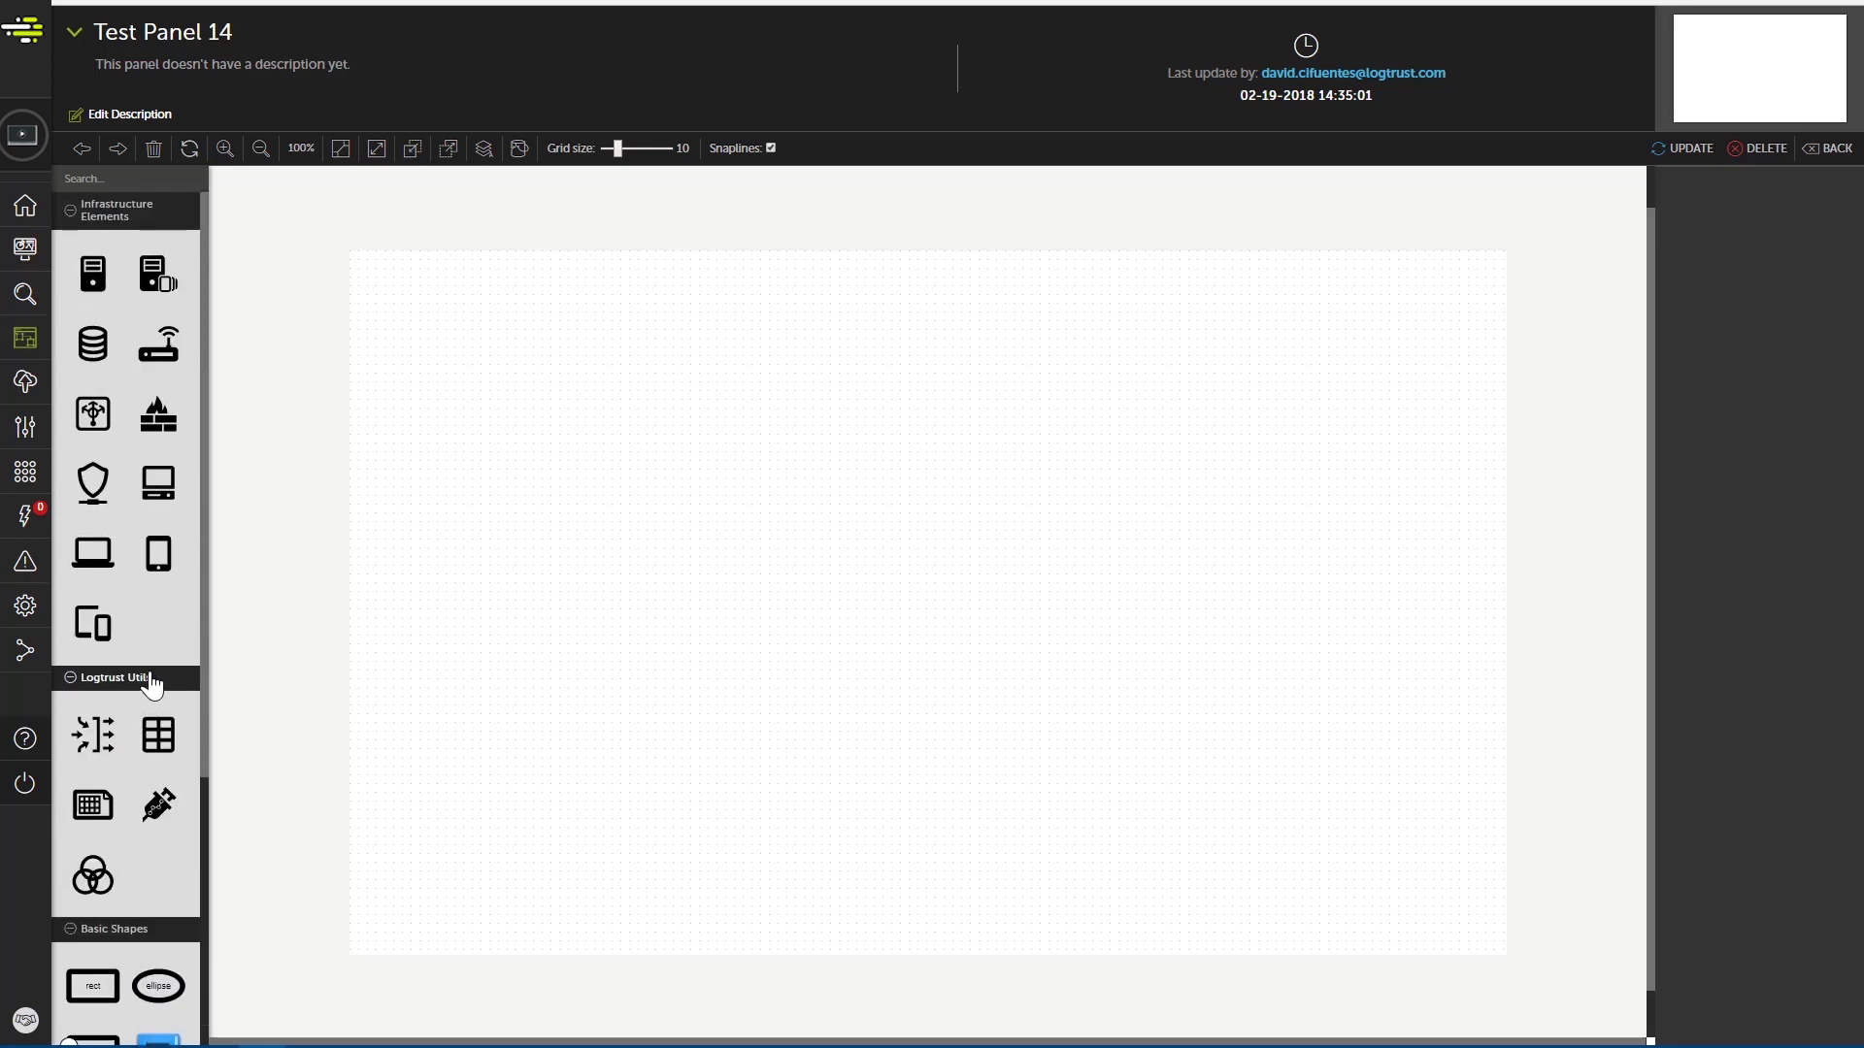
pyautogui.moveTo(98, 269); pyautogui.dragTo(886, 403)
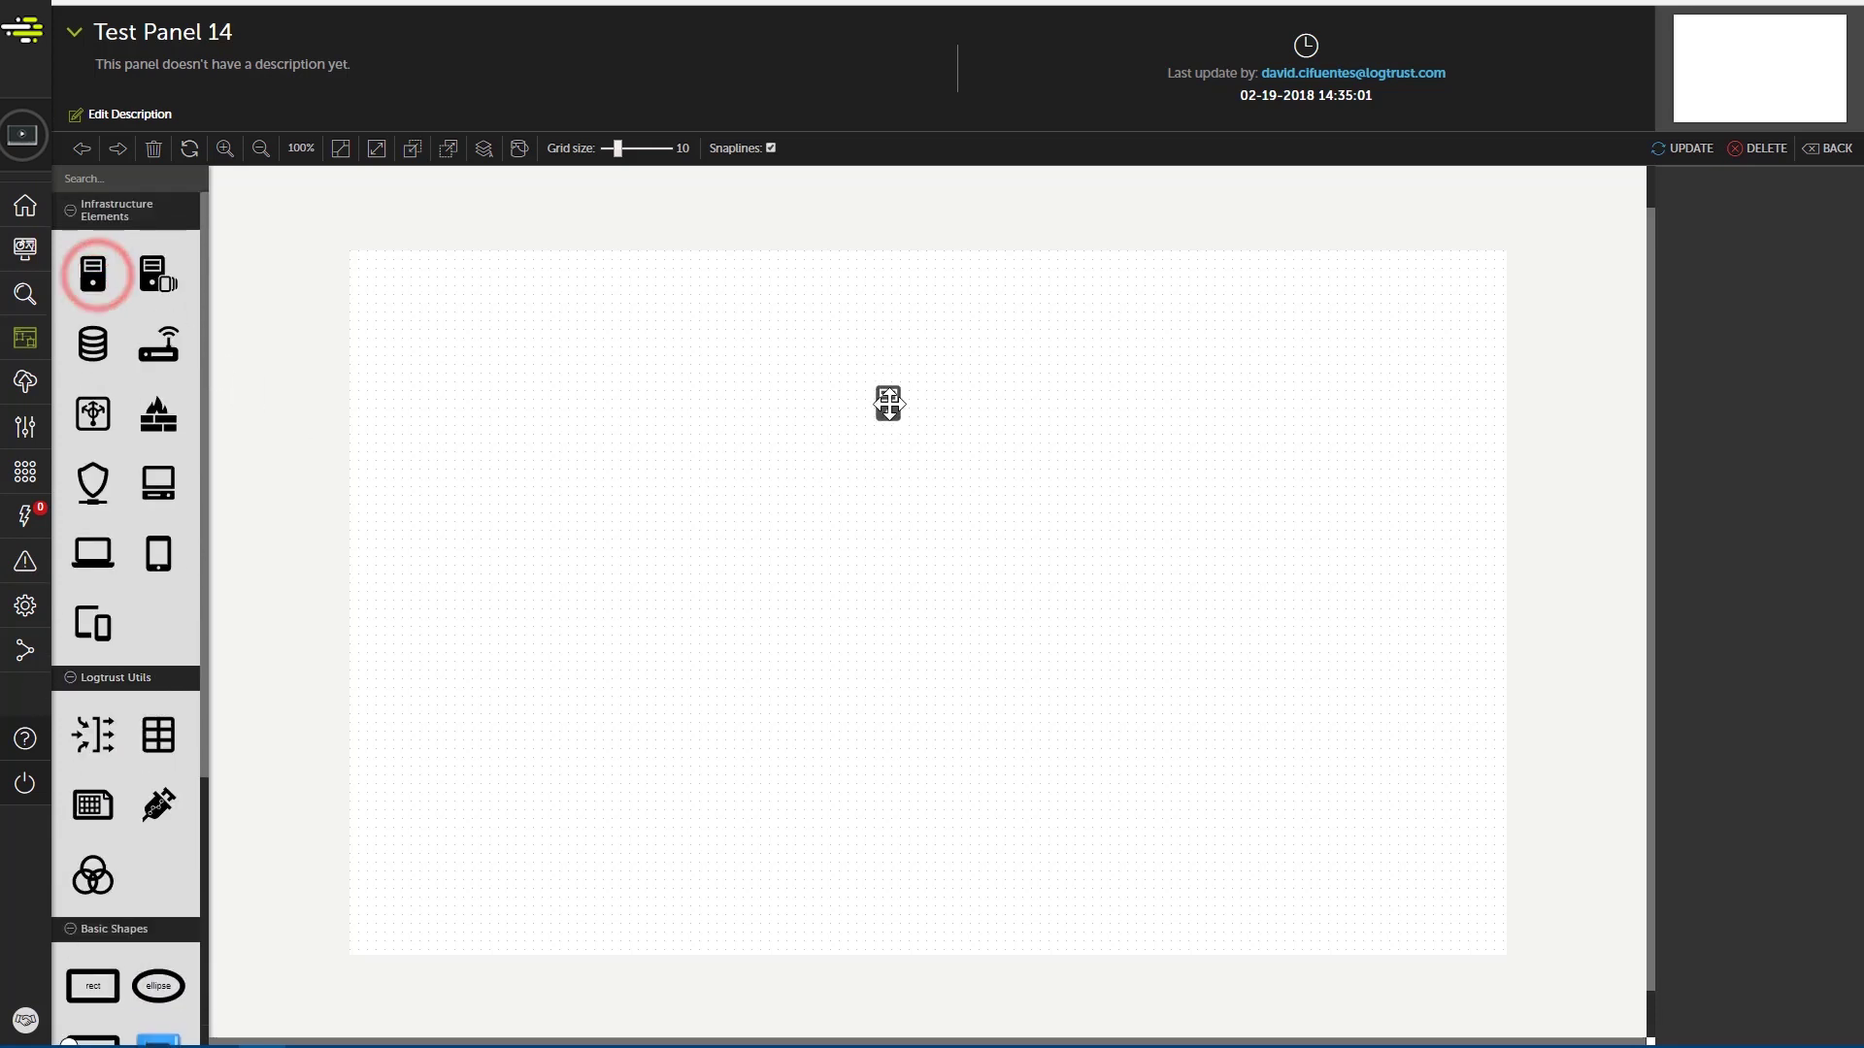
pyautogui.moveTo(159, 412); pyautogui.dragTo(897, 505)
pyautogui.moveTo(93, 554); pyautogui.dragTo(705, 631)
pyautogui.moveTo(93, 343); pyautogui.dragTo(897, 726)
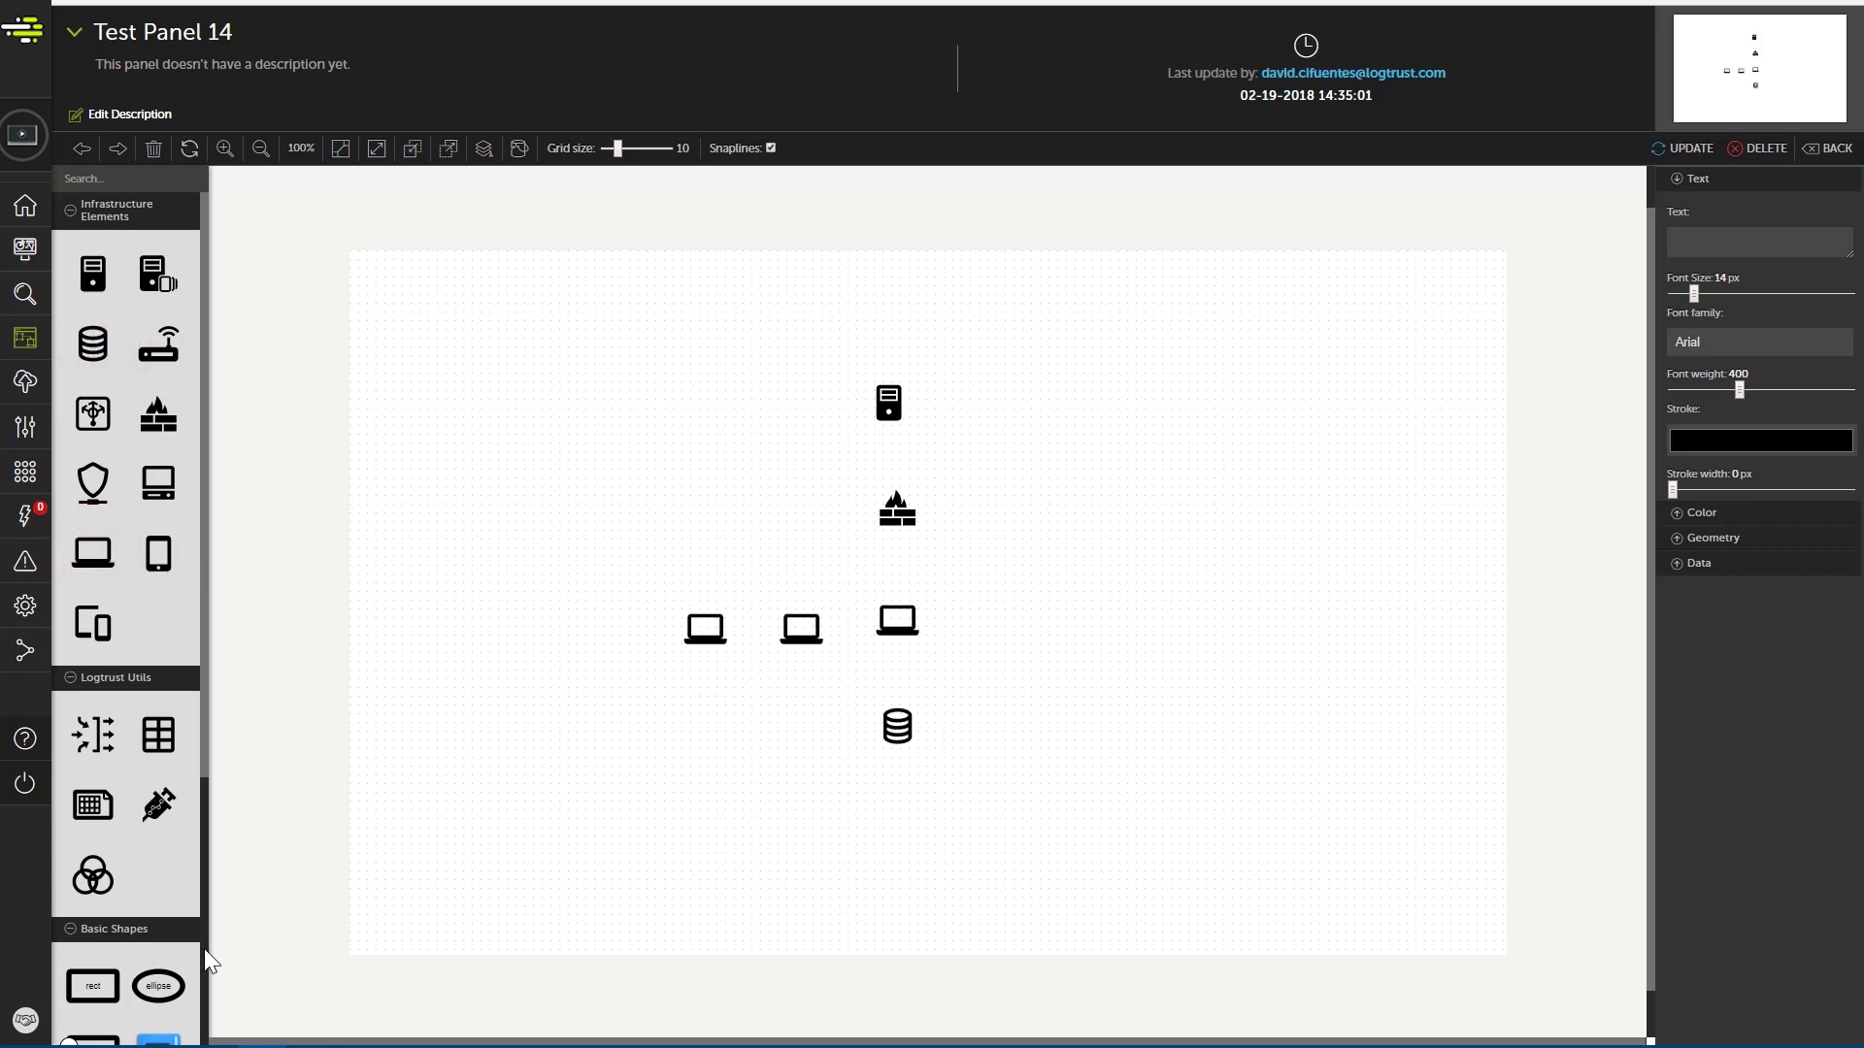
pyautogui.moveTo(92, 735); pyautogui.dragTo(1064, 569)
# Connect the server, the firewall and the rightmost laptop to the relay
pyautogui.click(927, 403)
pyautogui.moveTo(977, 402)
pyautogui.mouseDown()
pyautogui.moveTo(1049, 499)
pyautogui.moveTo(1064, 564)
pyautogui.mouseUp()
pyautogui.click(927, 506)
pyautogui.moveTo(927, 507); pyautogui.dragTo(1062, 565)
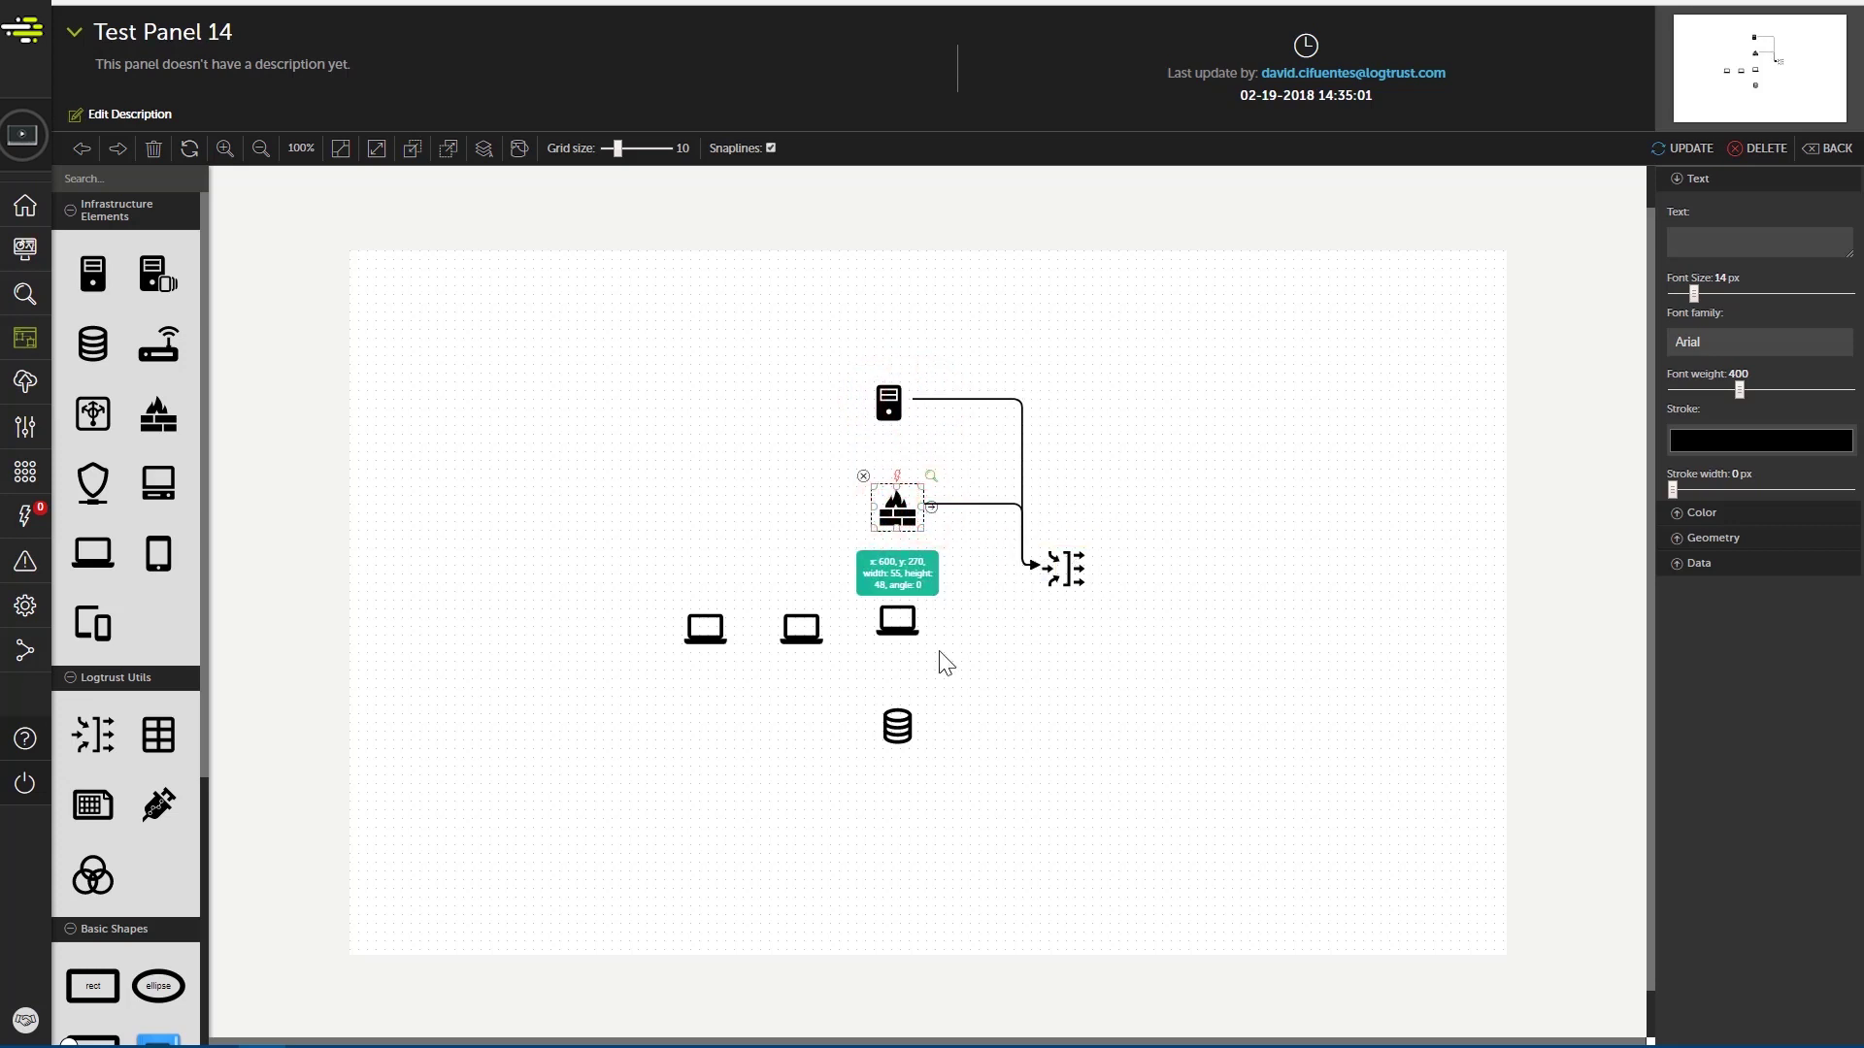
pyautogui.click(929, 622)
pyautogui.moveTo(929, 623); pyautogui.dragTo(1064, 583)
# Connect the middle laptop, the leftmost laptop and the database to the relay
pyautogui.click(801, 629)
pyautogui.moveTo(836, 627); pyautogui.dragTo(1064, 594)
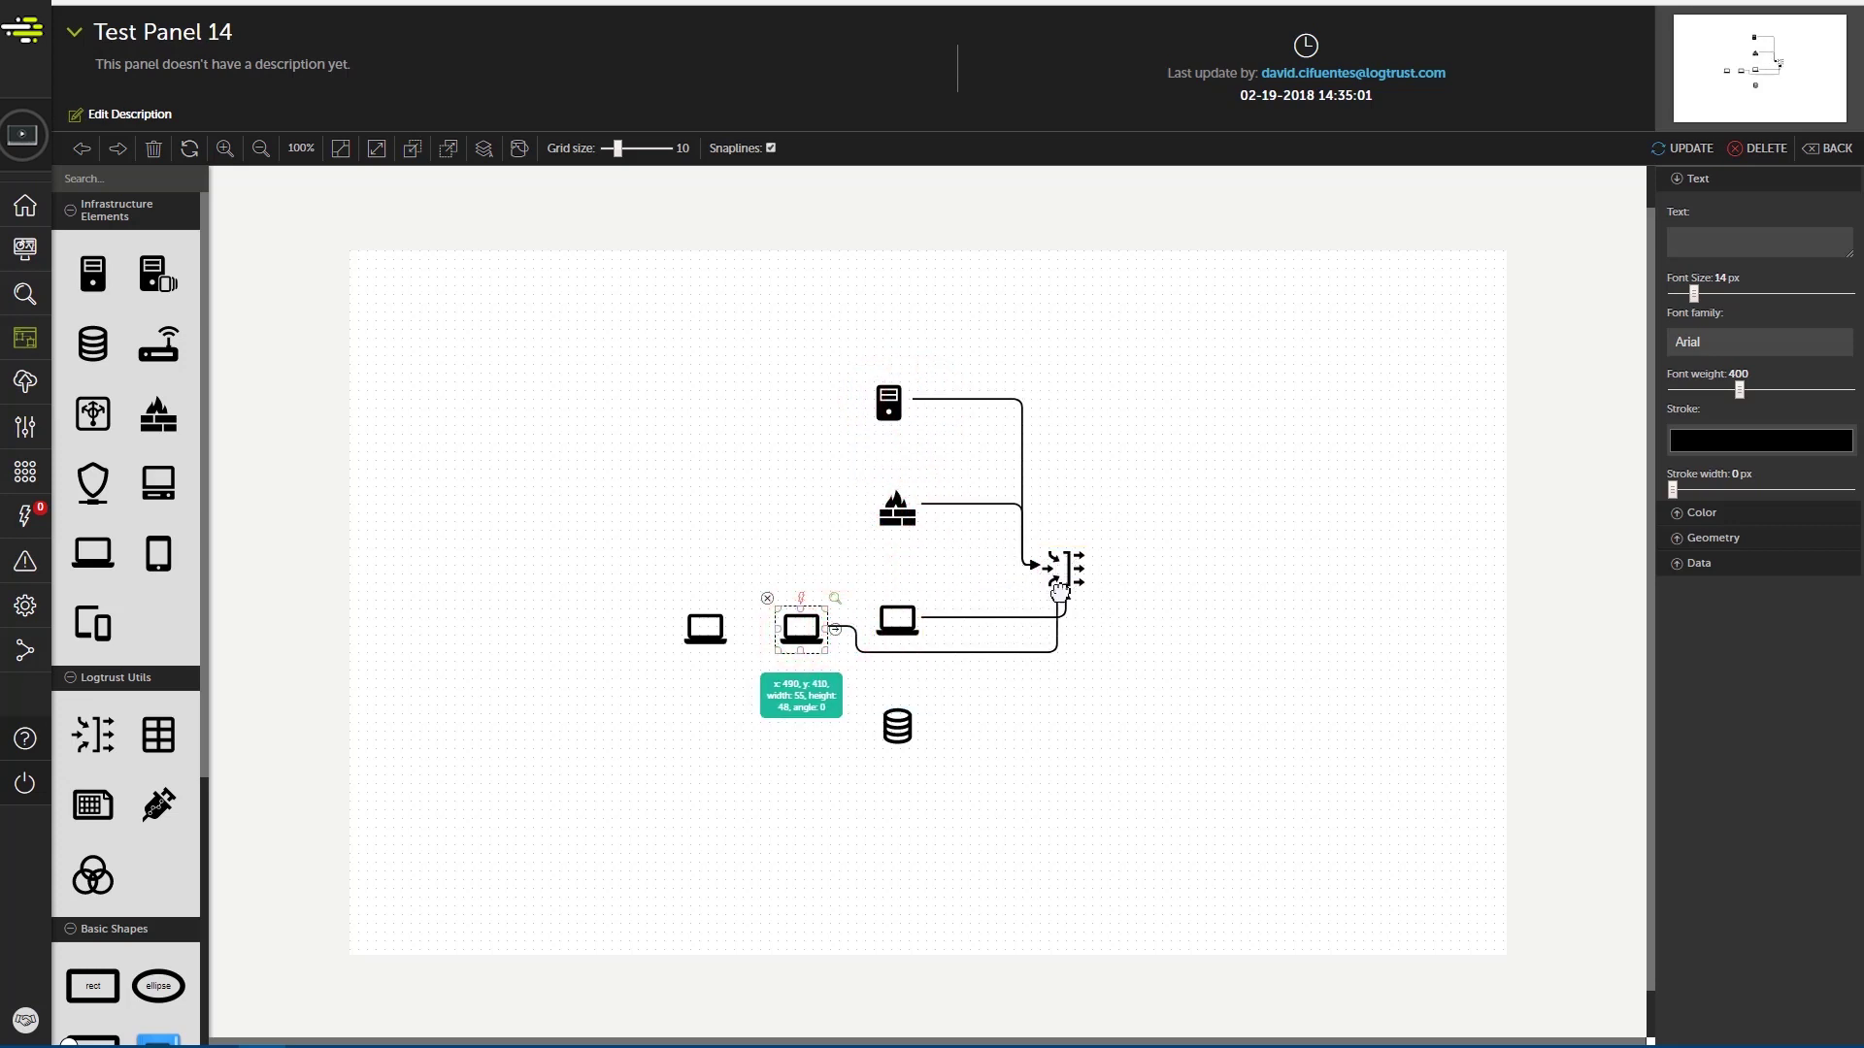
pyautogui.click(699, 626)
pyautogui.moveTo(739, 627); pyautogui.dragTo(1064, 597)
pyautogui.click(897, 727)
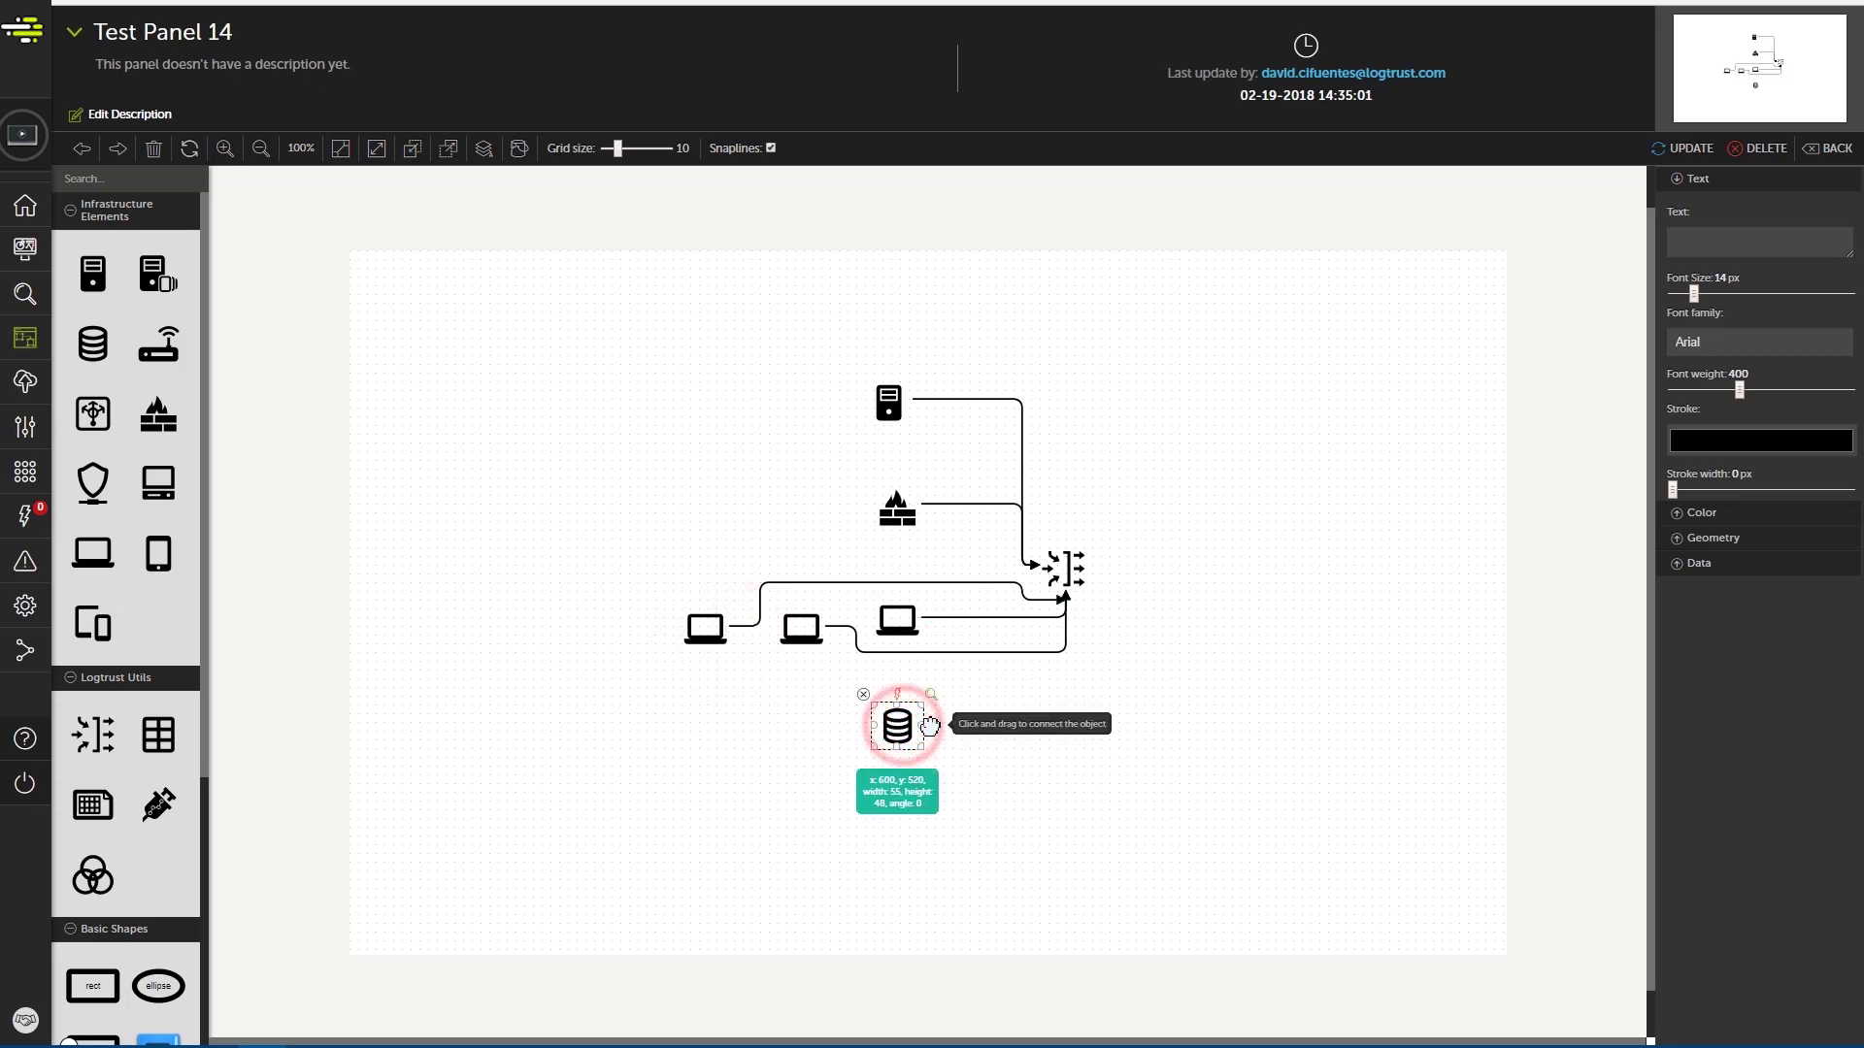
pyautogui.moveTo(931, 725); pyautogui.dragTo(1064, 600)
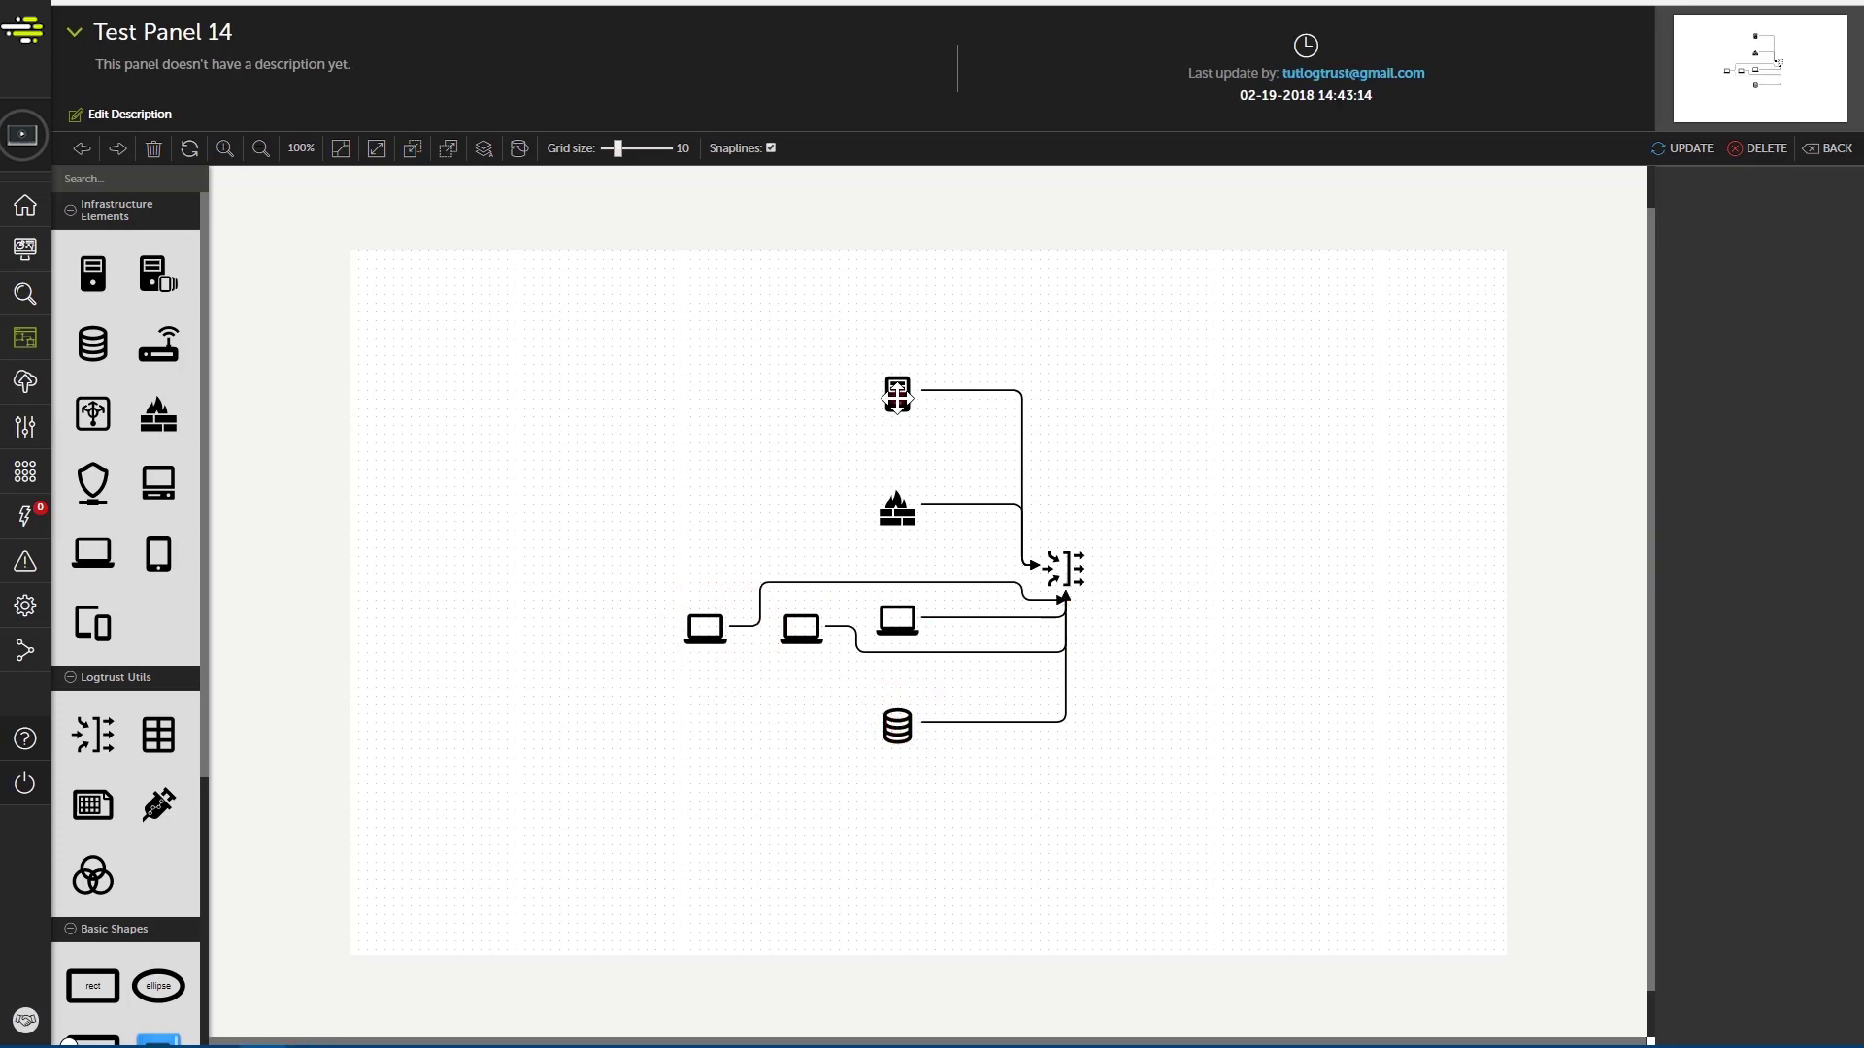
# Label the server Web Server with font size 20 px and font weight 600, and color its icon blue
pyautogui.click(897, 393)
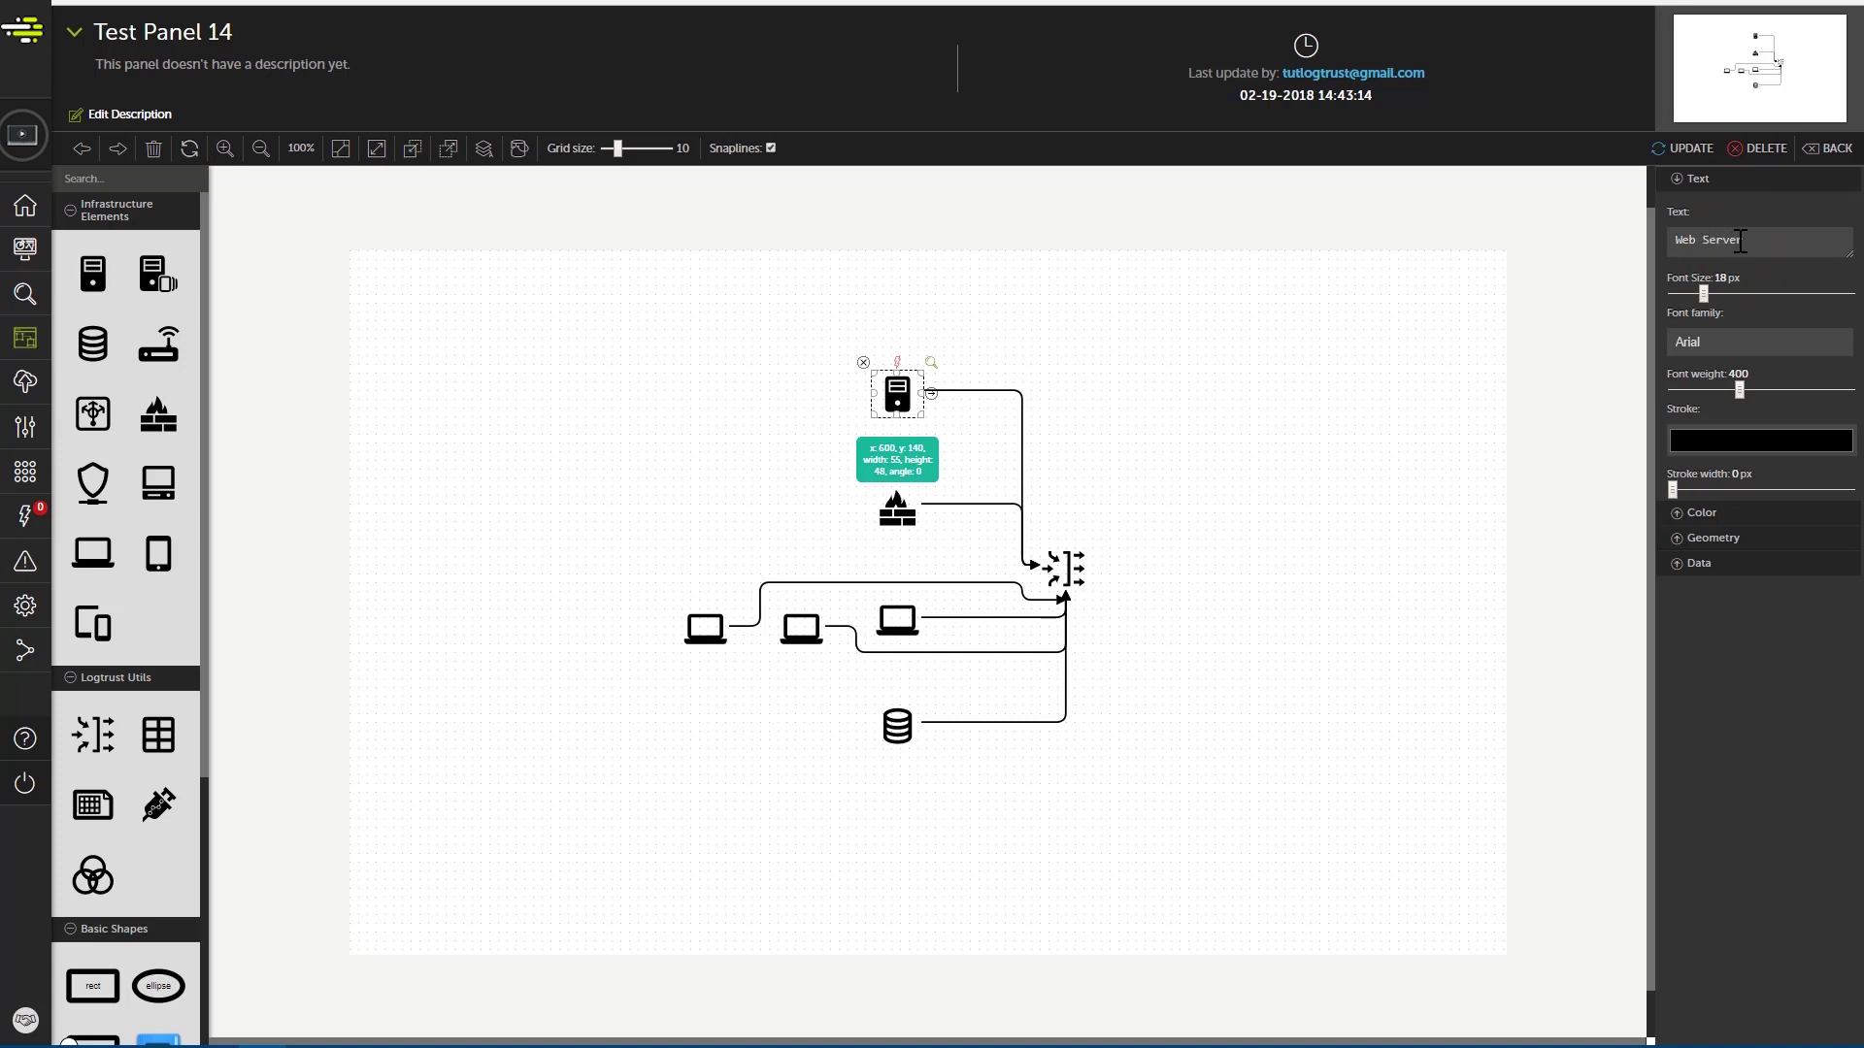
pyautogui.moveTo(1699, 302); pyautogui.dragTo(1709, 296)
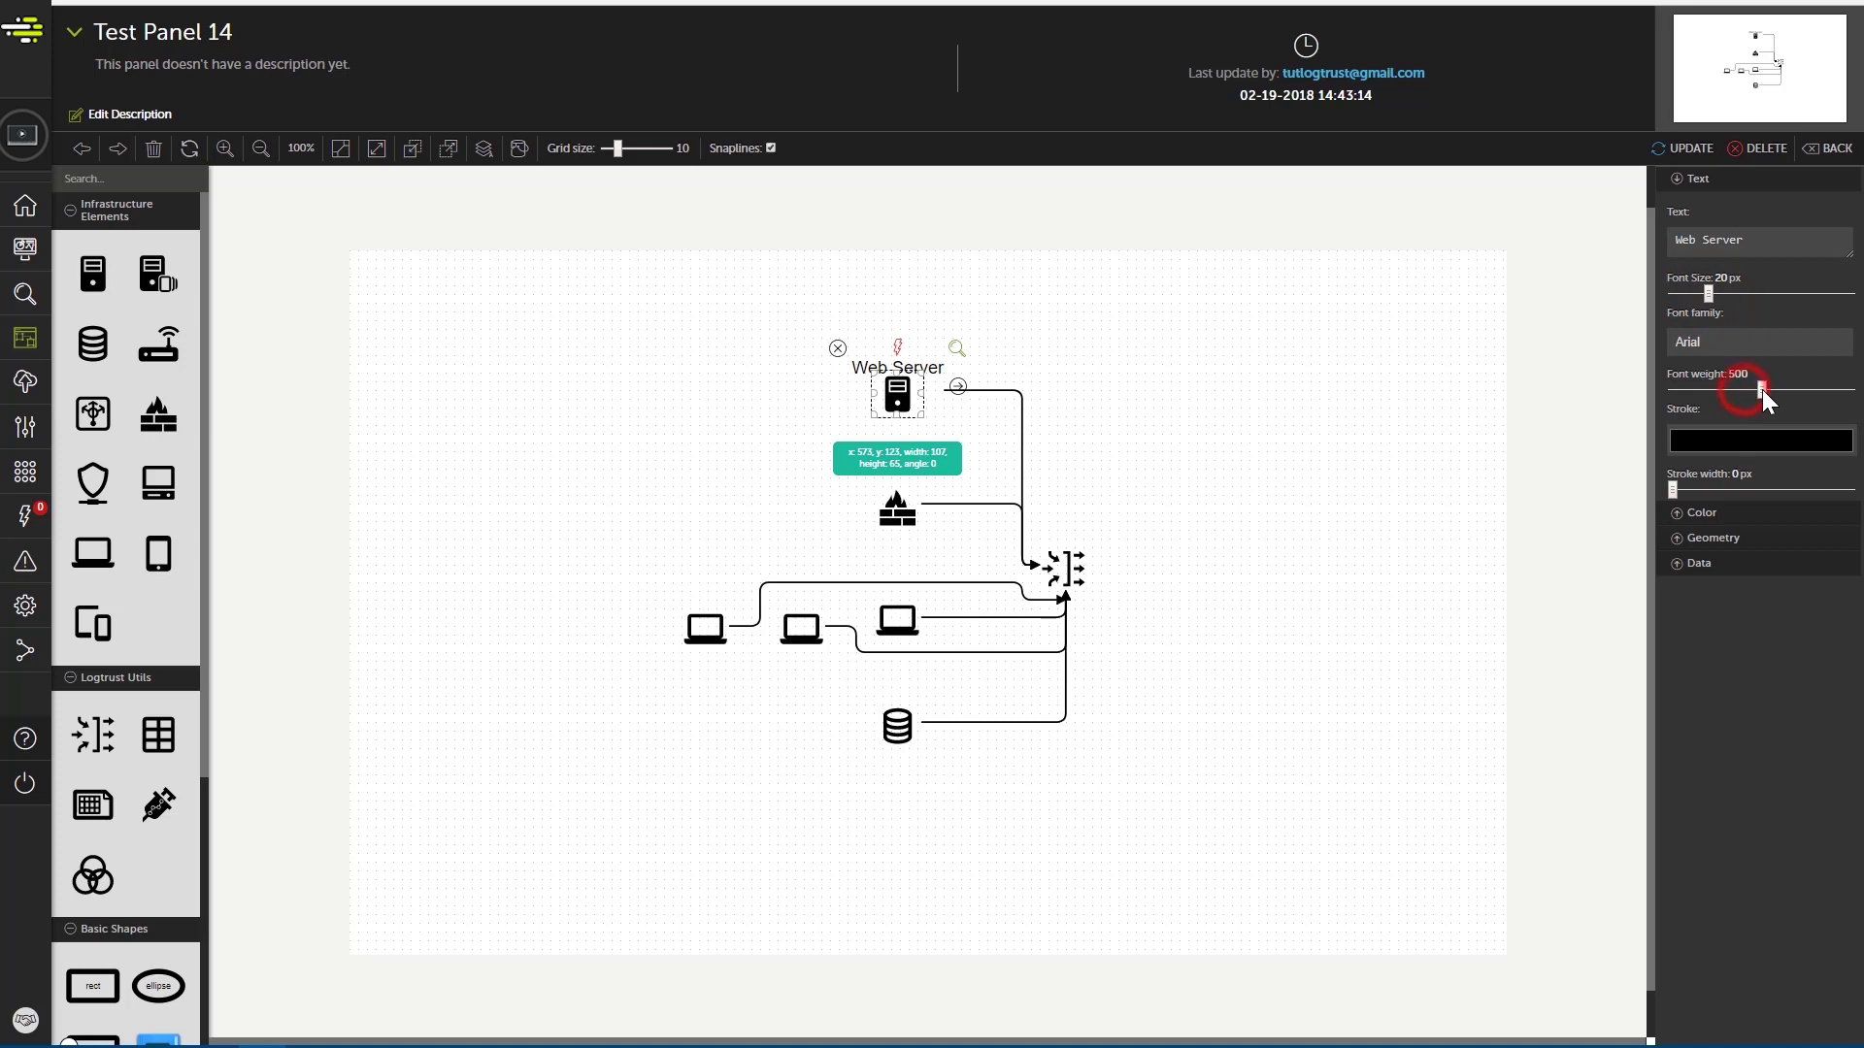
pyautogui.click(1711, 519)
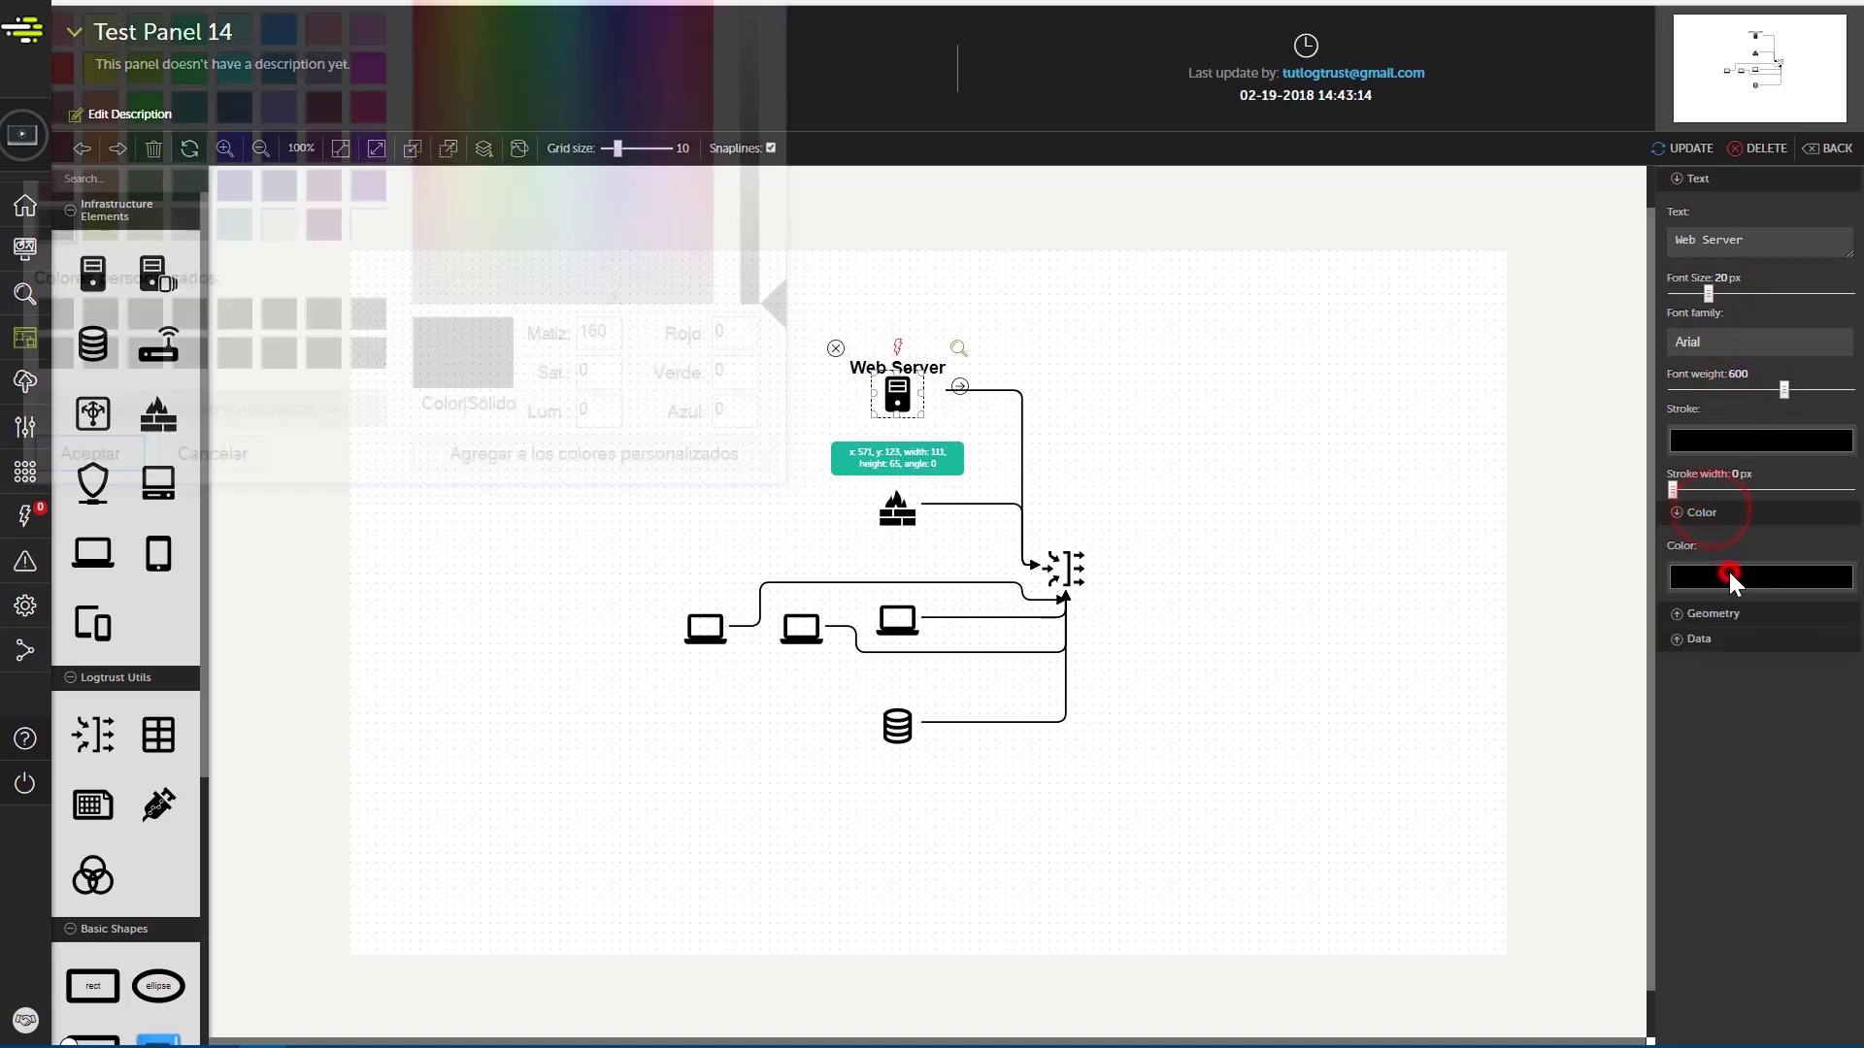
pyautogui.click(1728, 577)
pyautogui.click(230, 144)
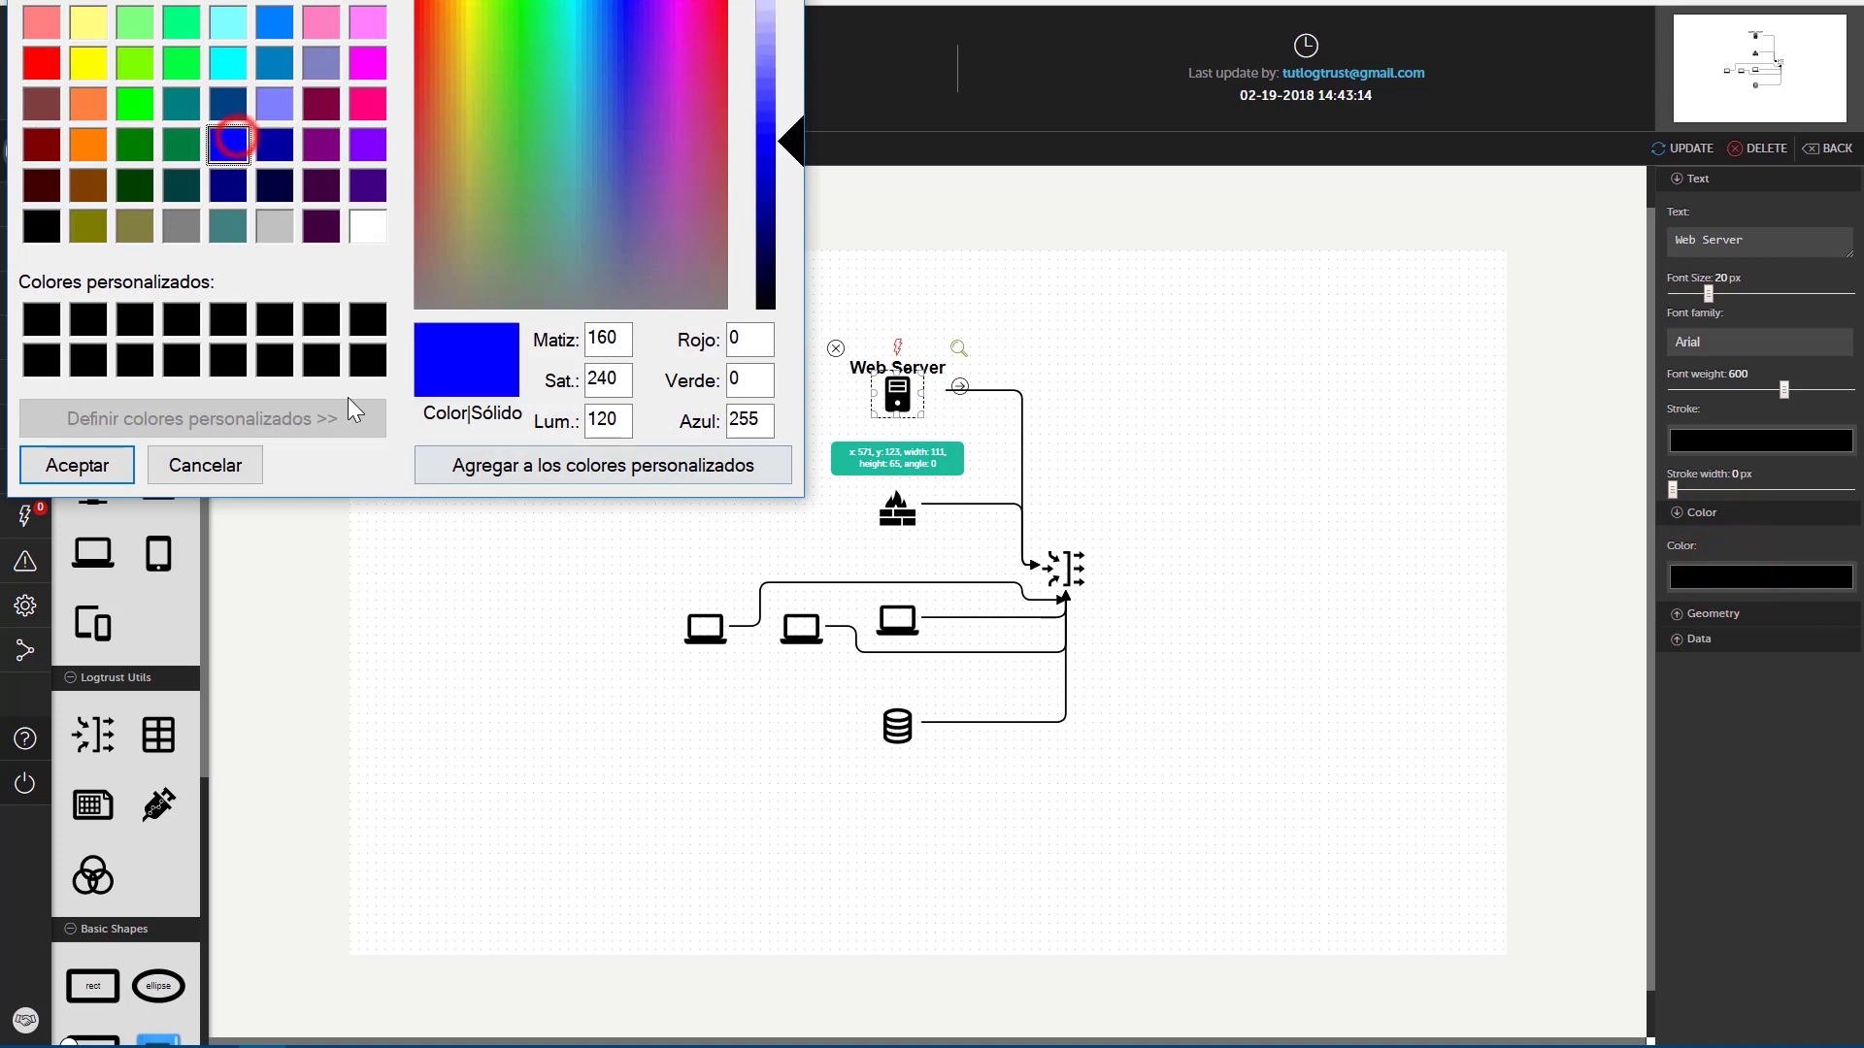
pyautogui.click(75, 466)
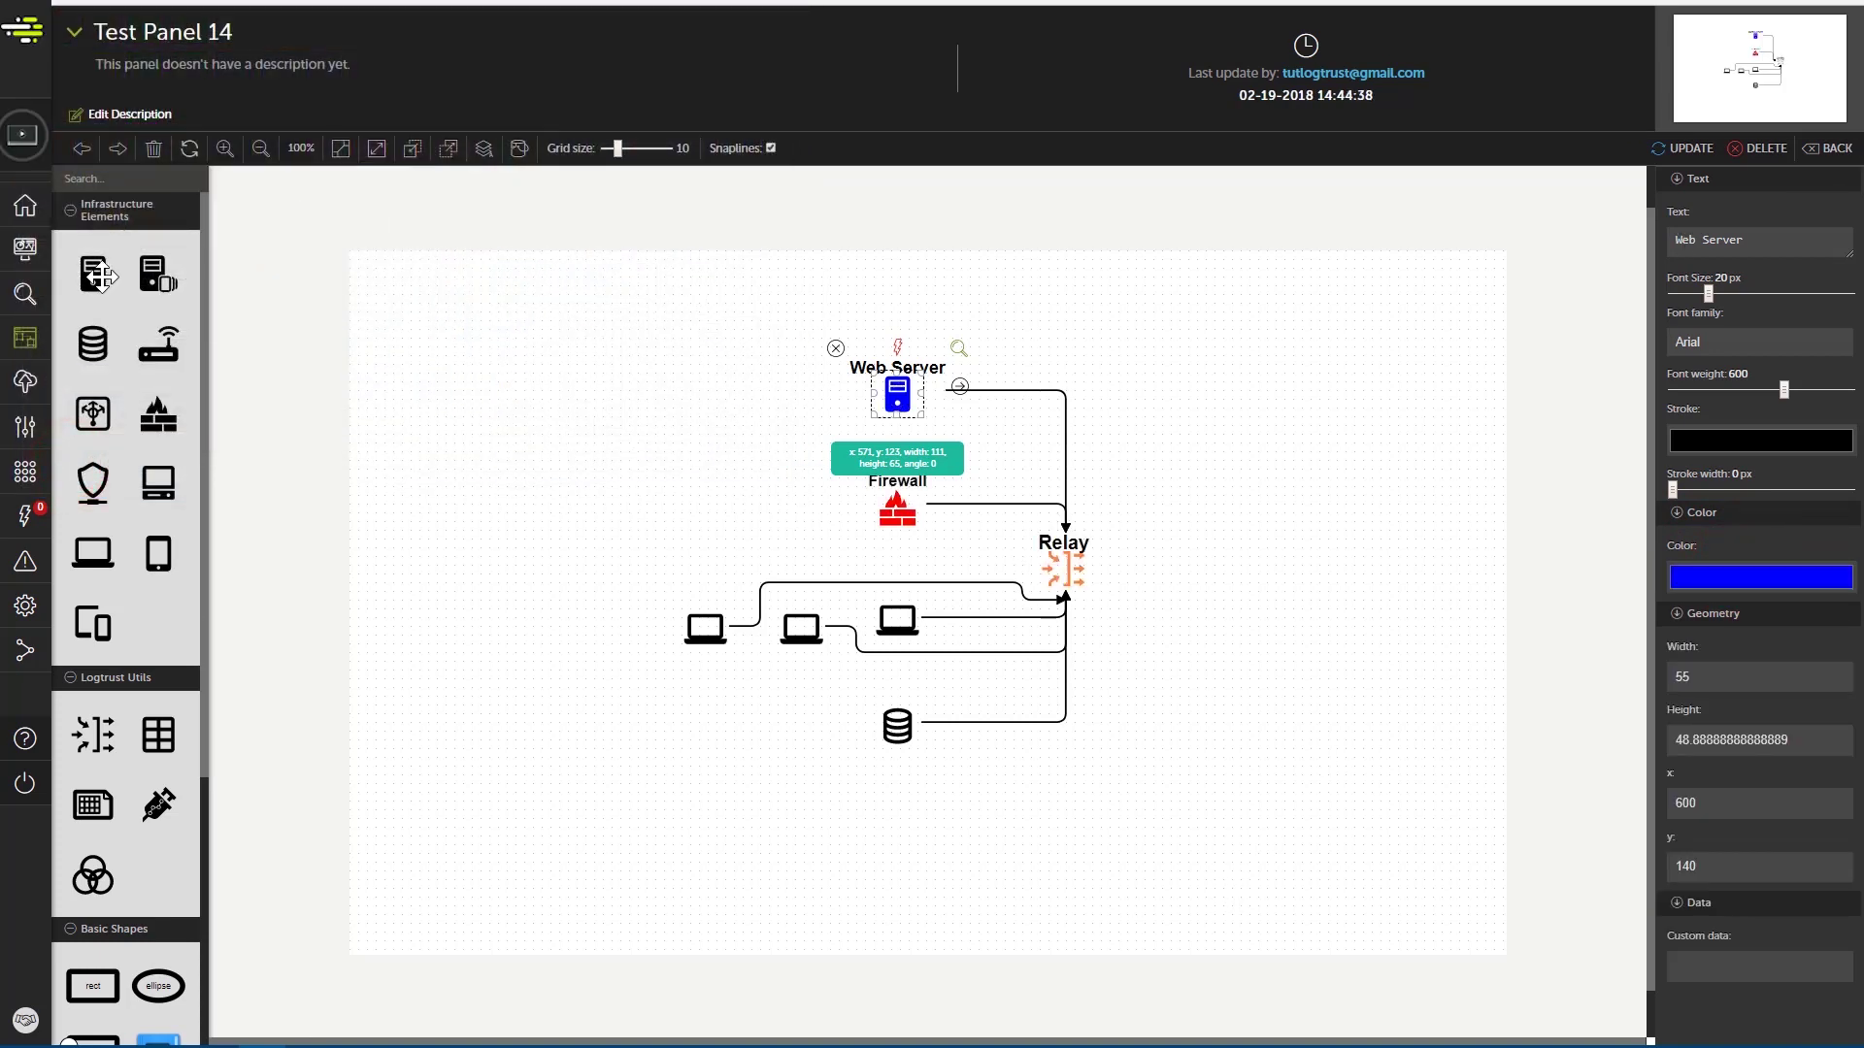
# Switch to Data Search, saving the changes to Test Panel 14, and locate the favorite query FIREWALL DST COUNTRY
pyautogui.click(32, 291)
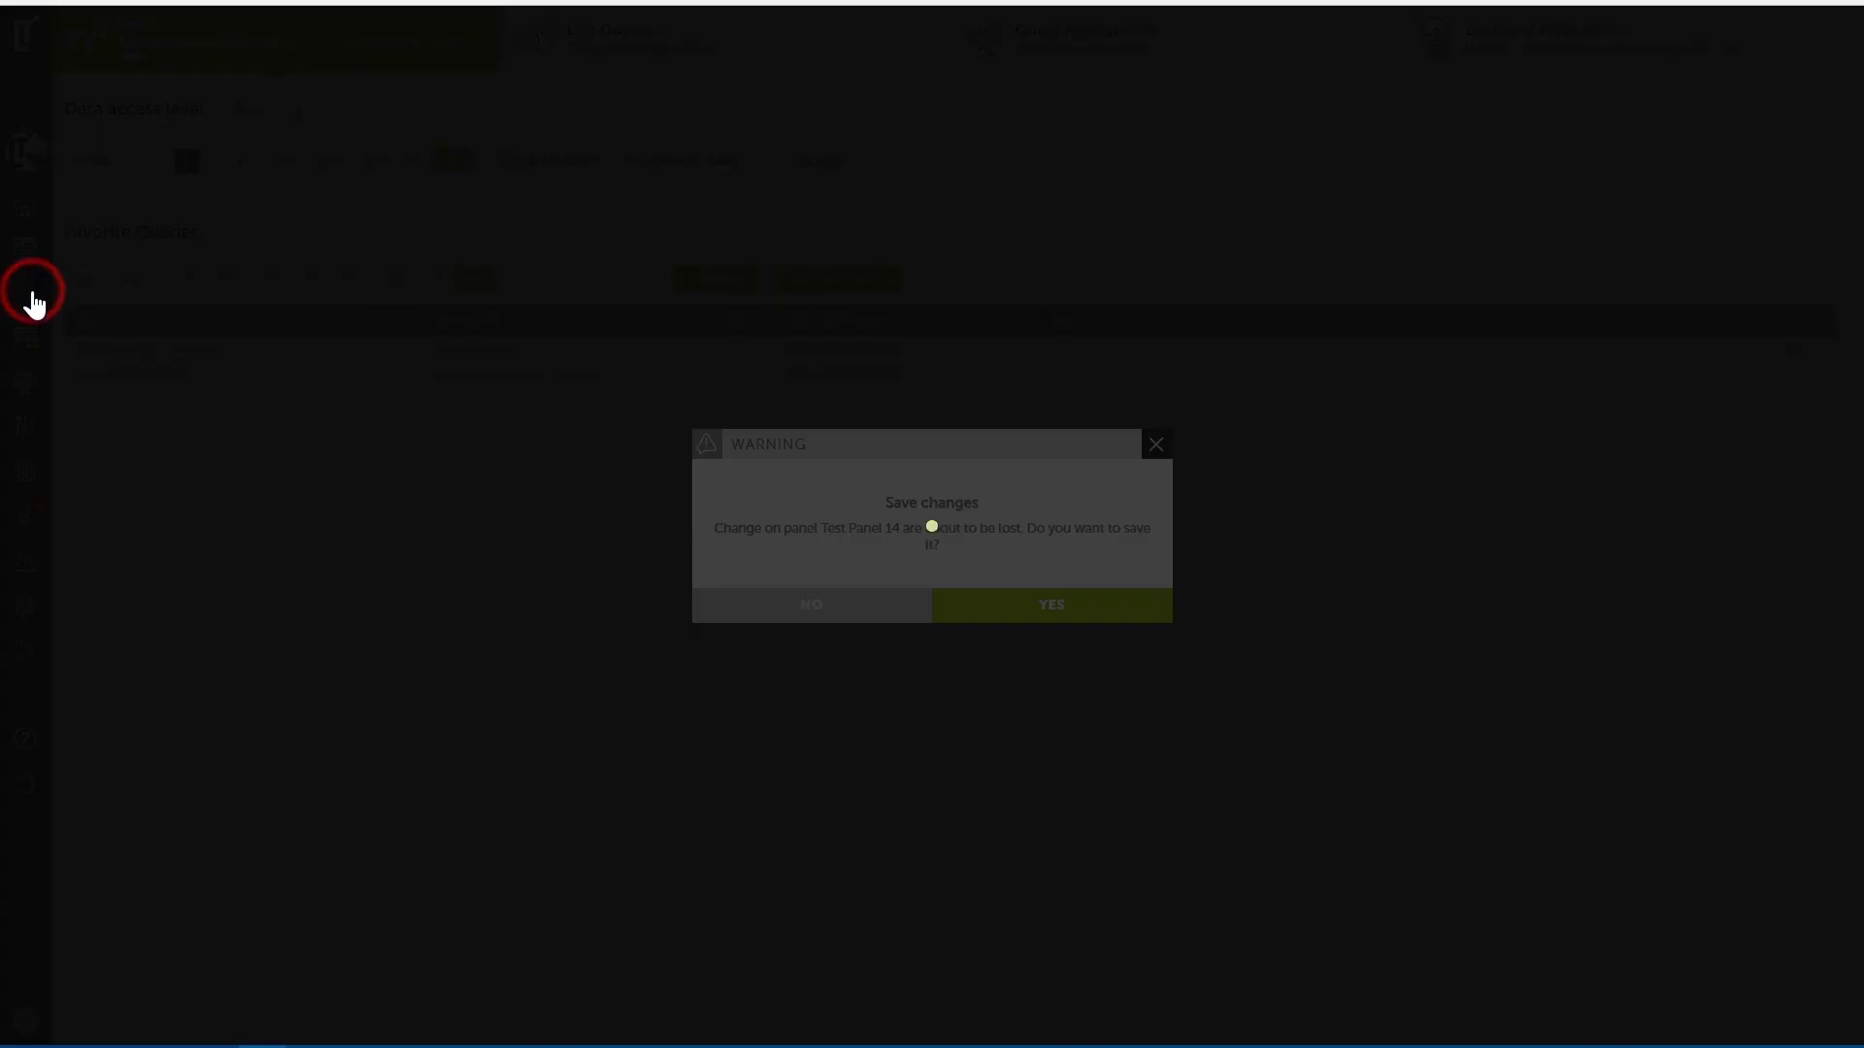
pyautogui.click(1057, 607)
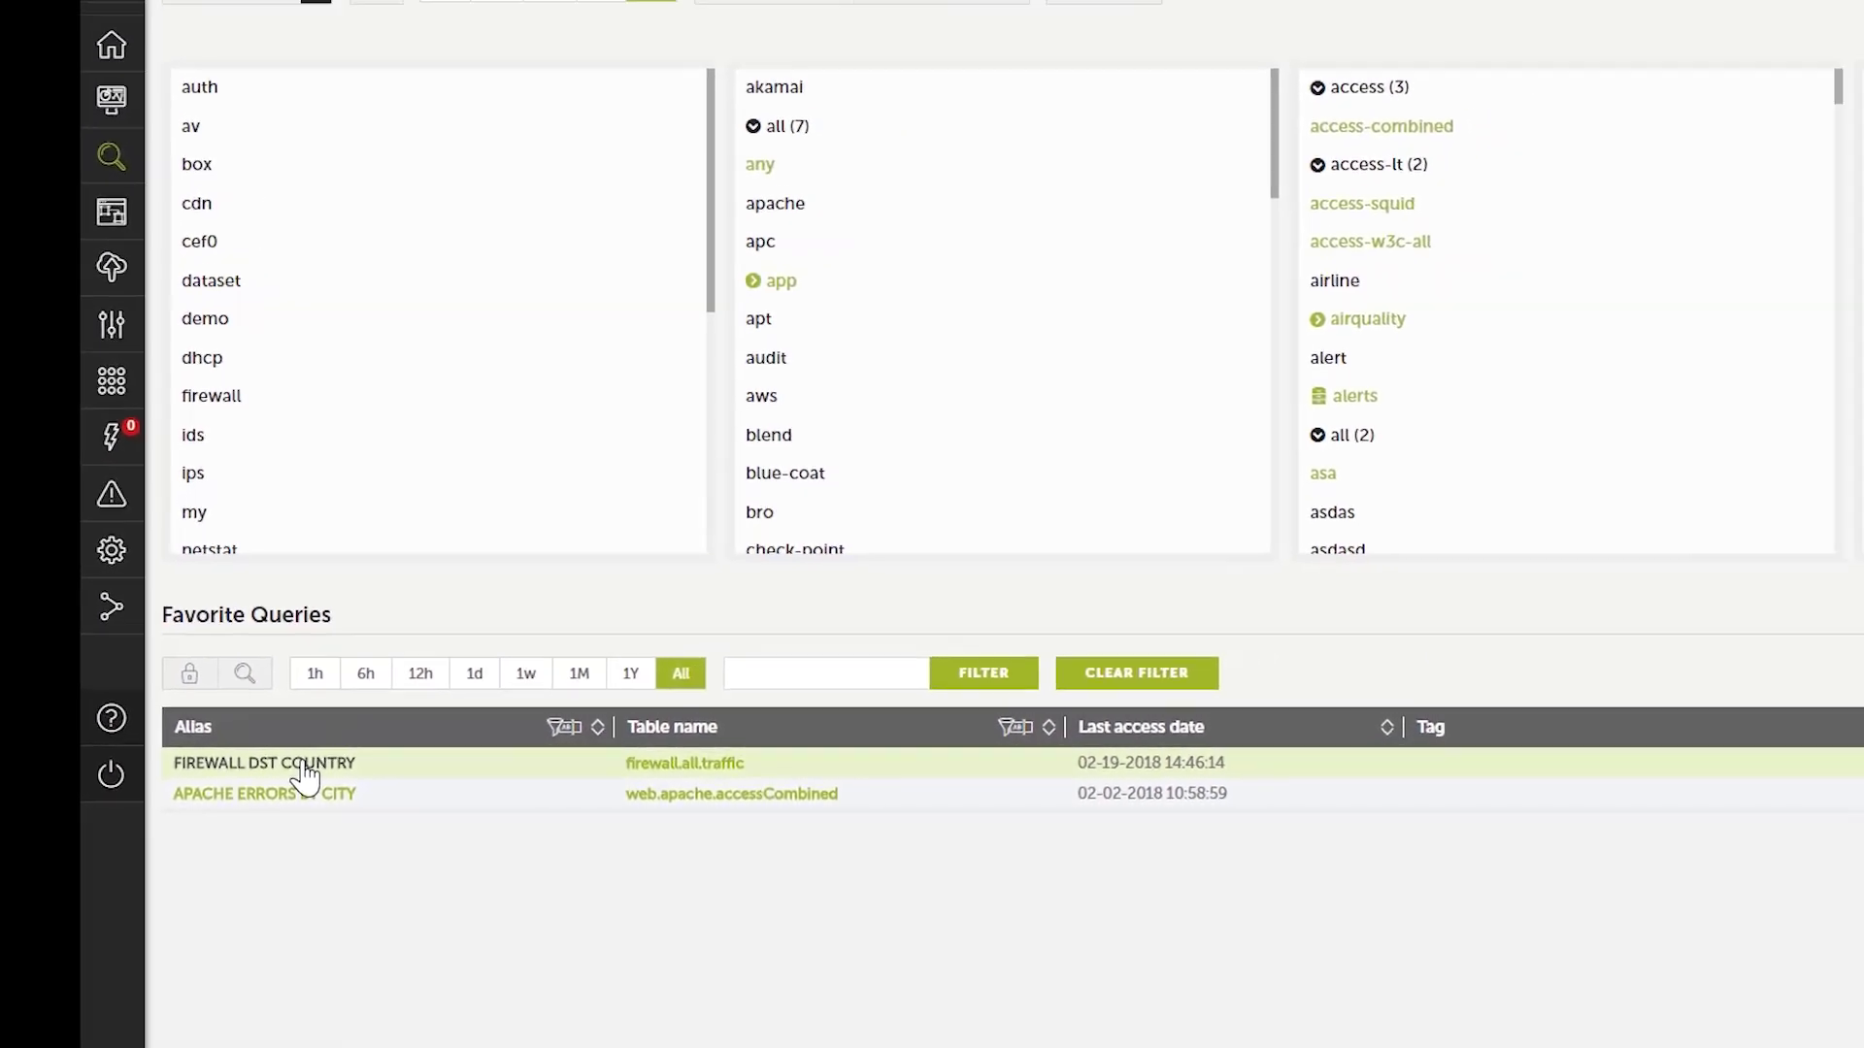
pyautogui.moveTo(302, 794)
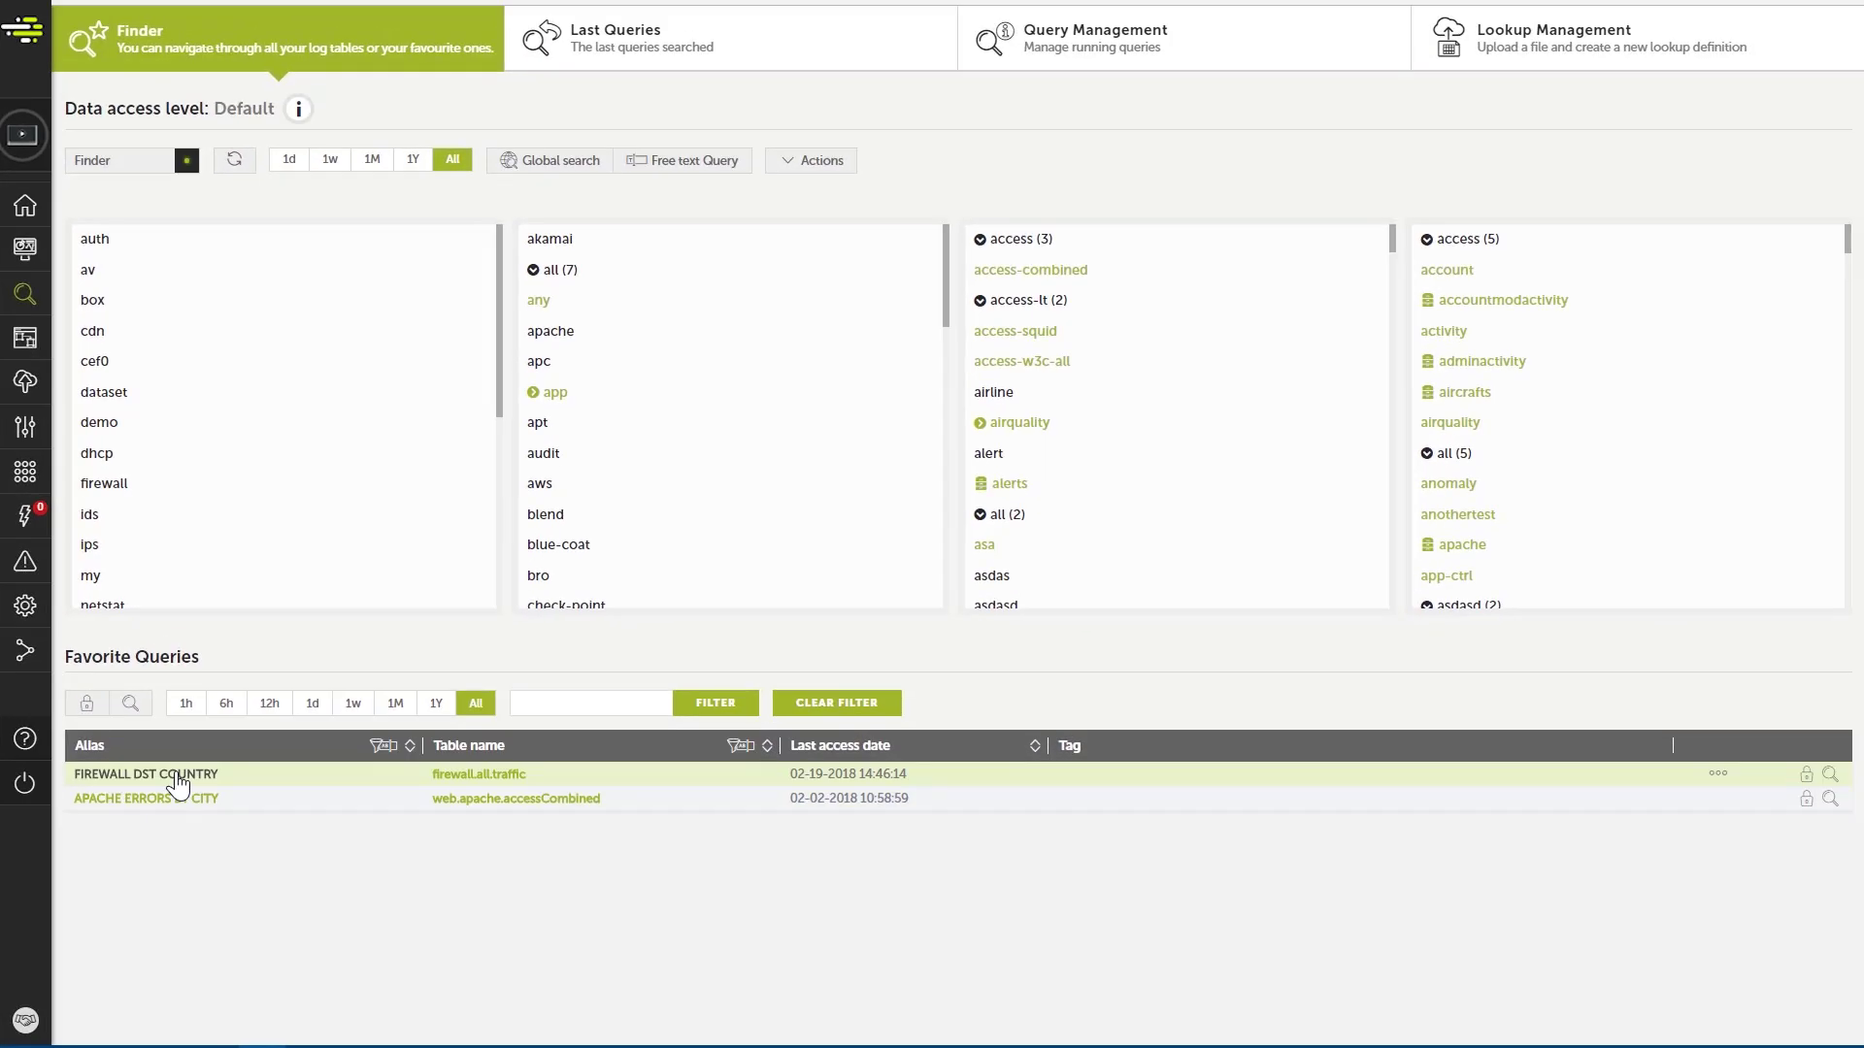
pyautogui.moveTo(178, 783)
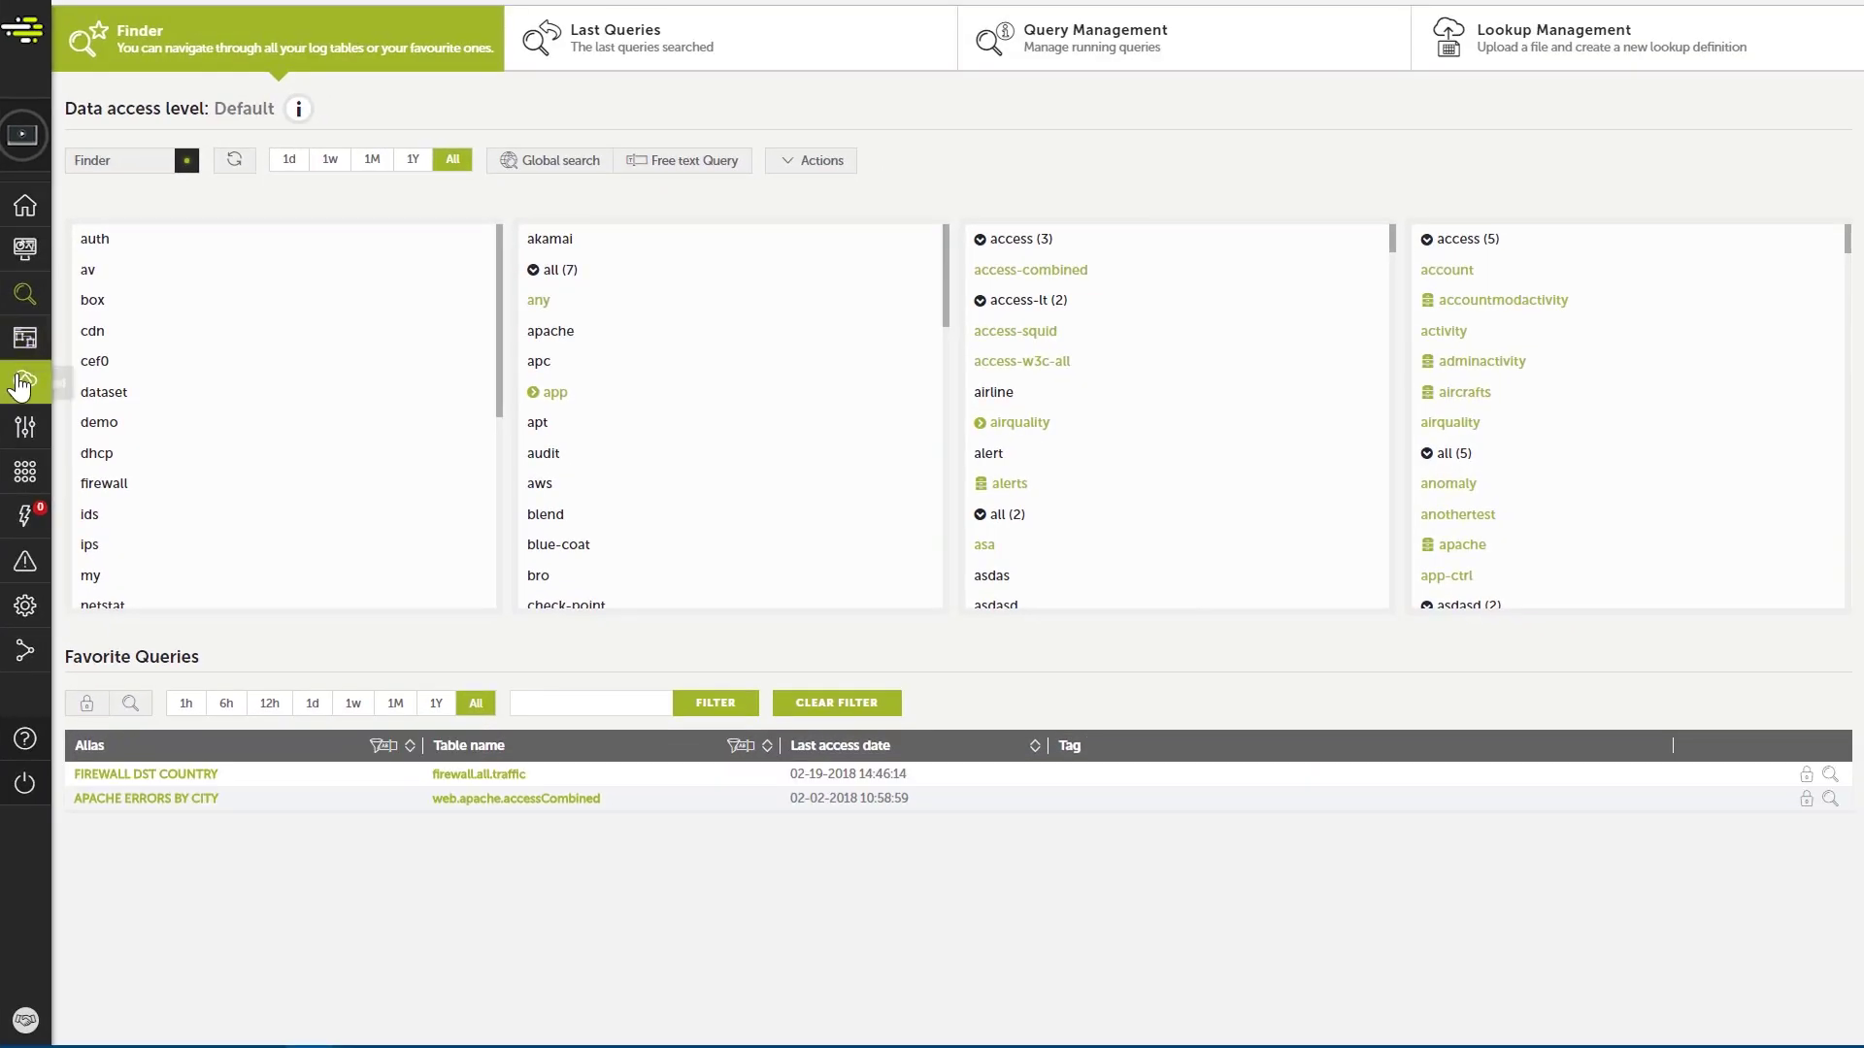
# Go to the alert subscriptions and review the RELAY_UNAVAILABLE alert definition without changing it
pyautogui.moveTo(20, 383)
pyautogui.click(27, 428)
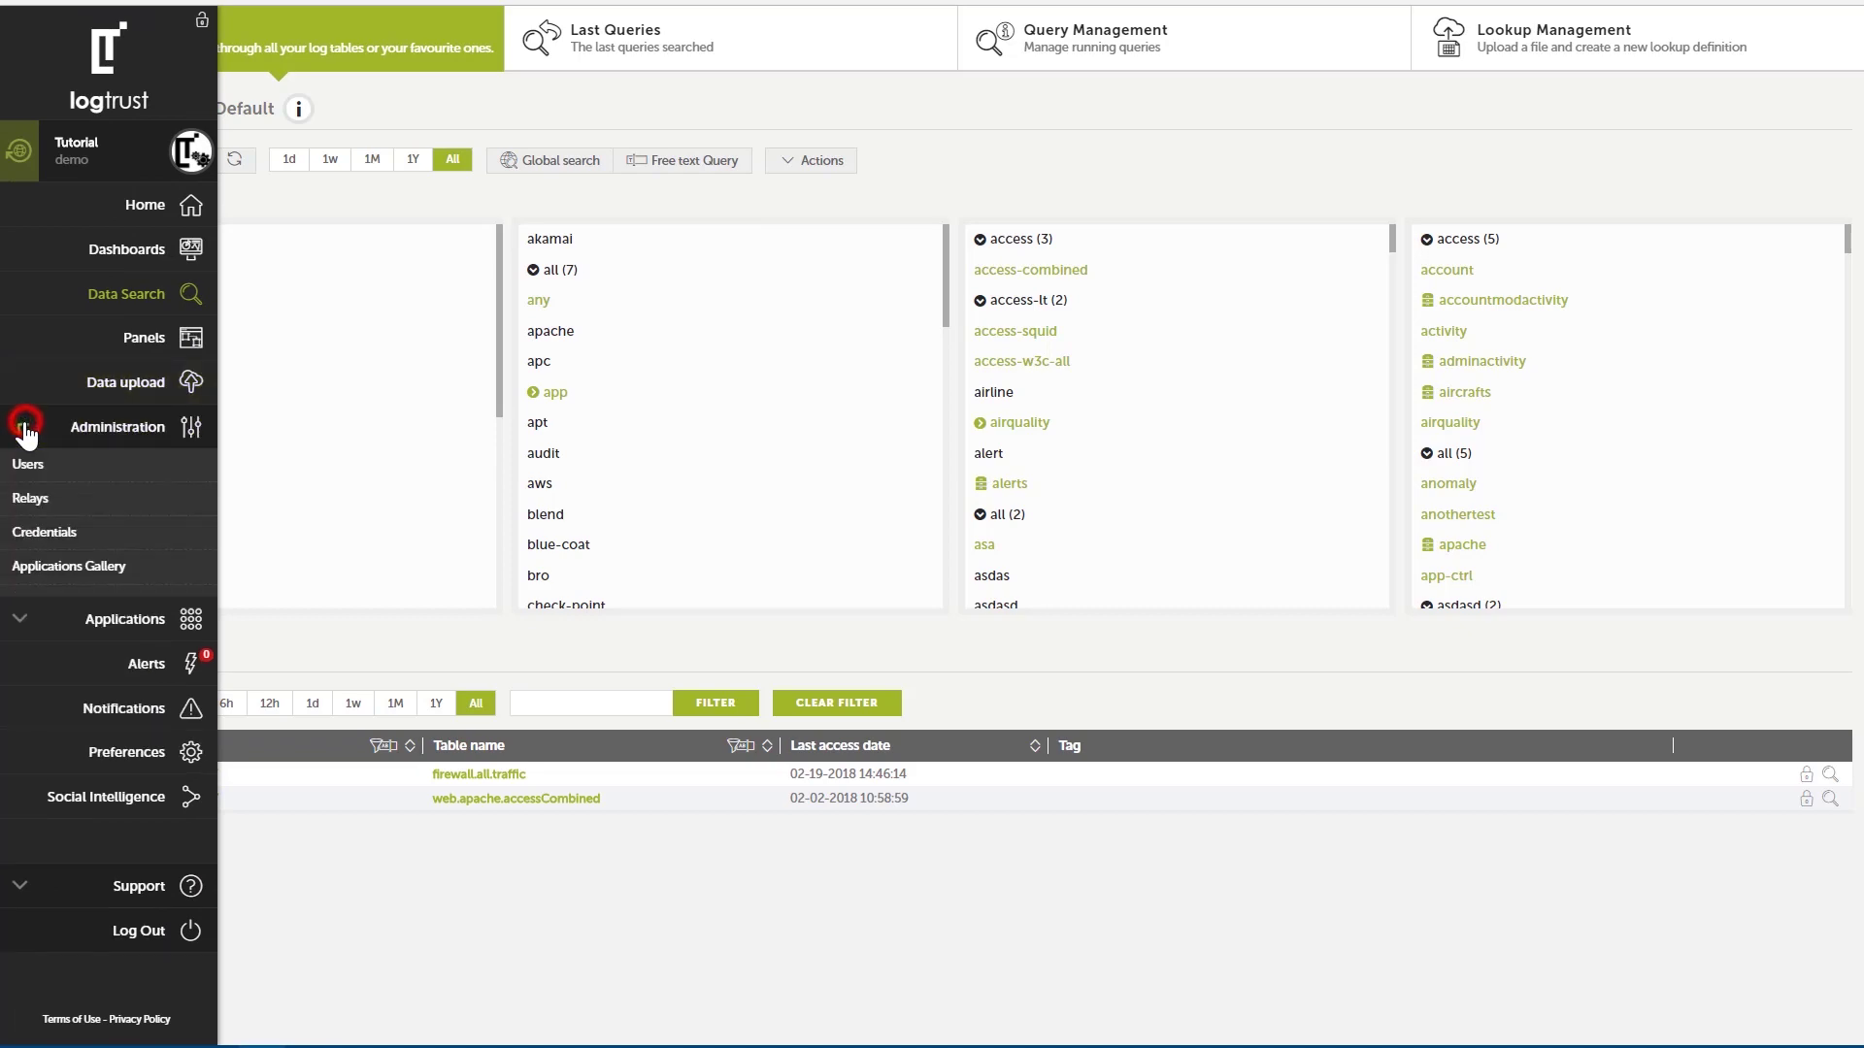
pyautogui.click(47, 604)
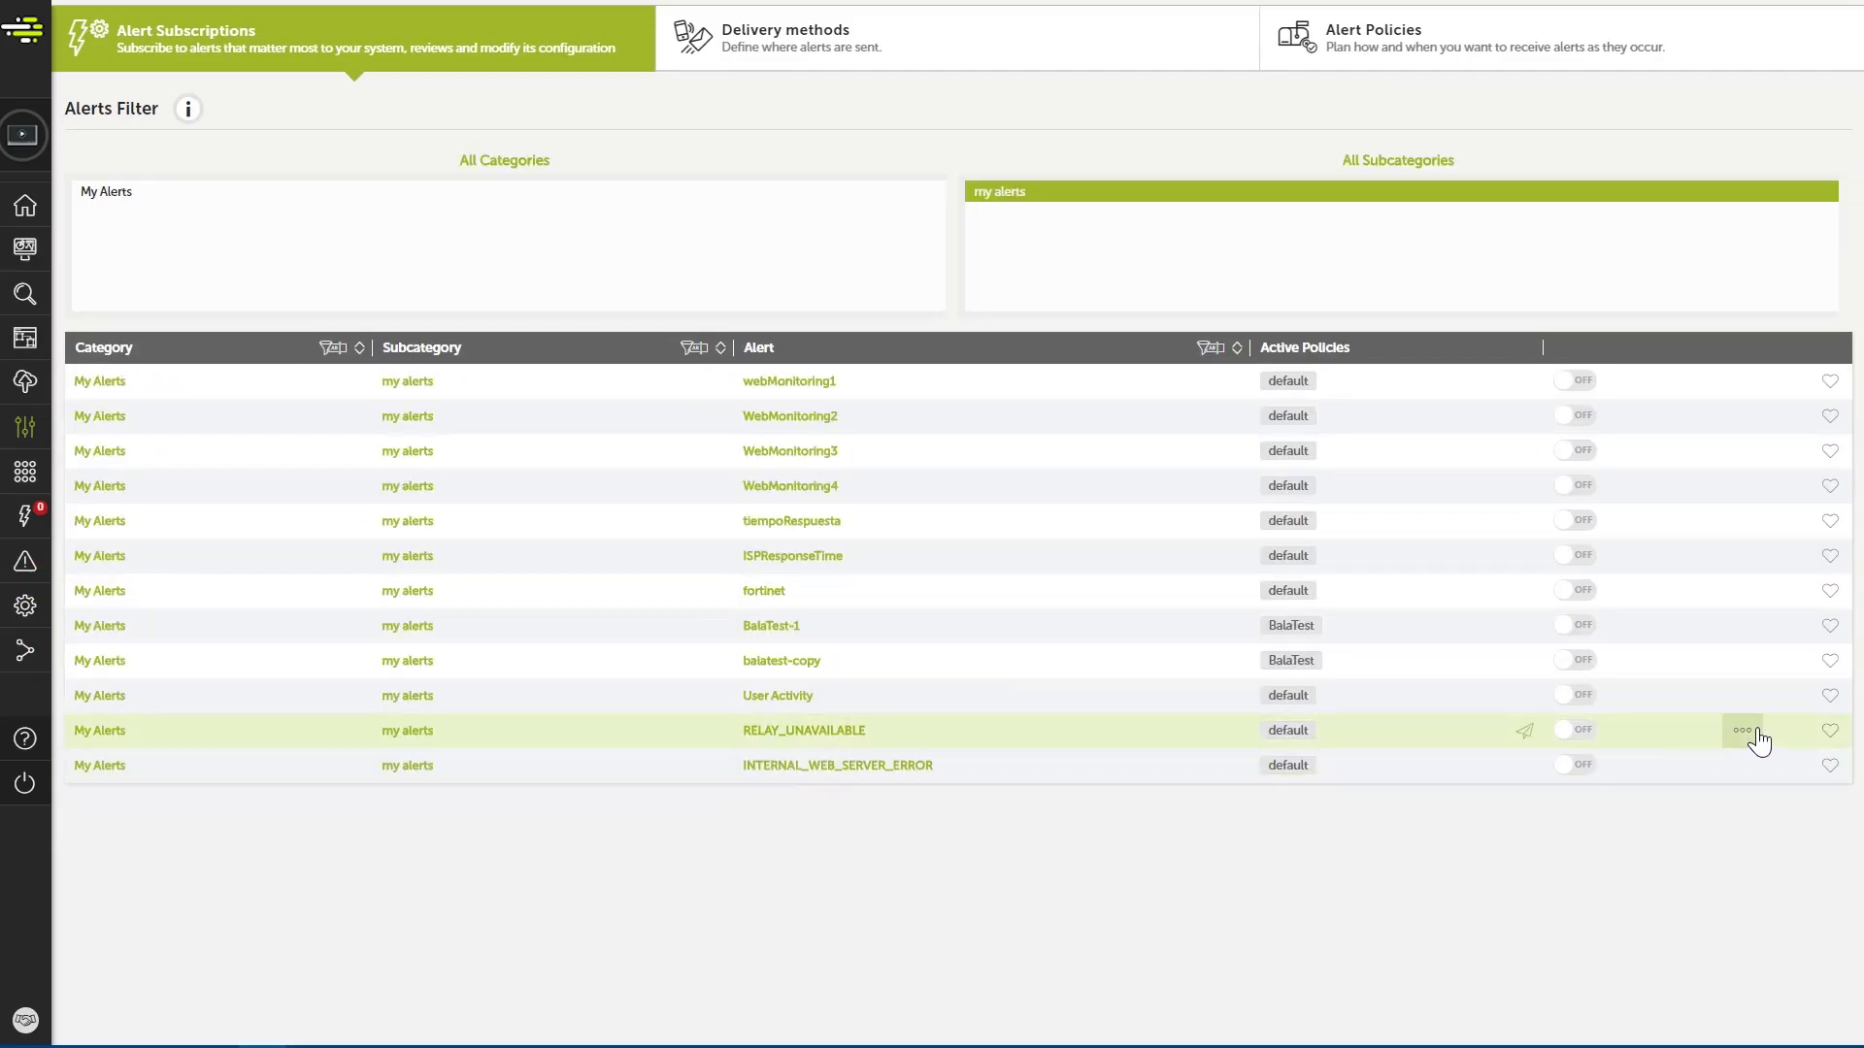
pyautogui.click(1752, 734)
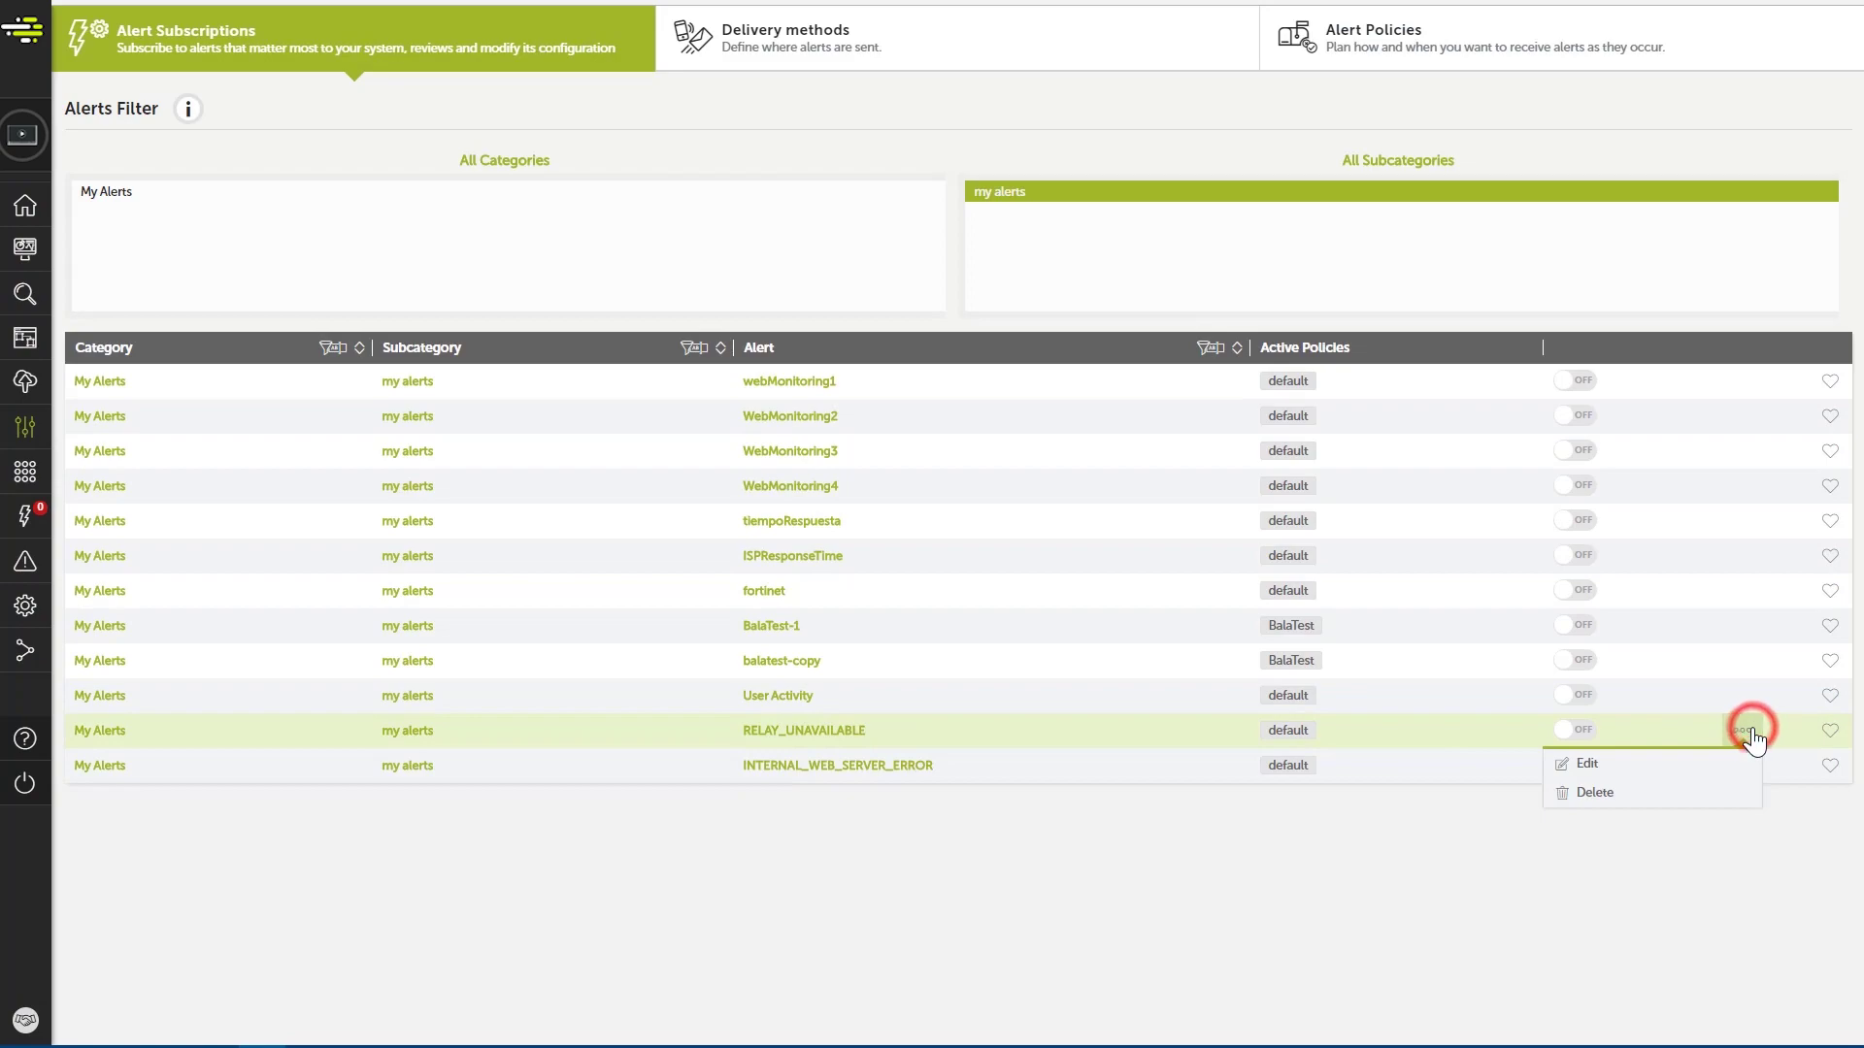
pyautogui.click(1595, 766)
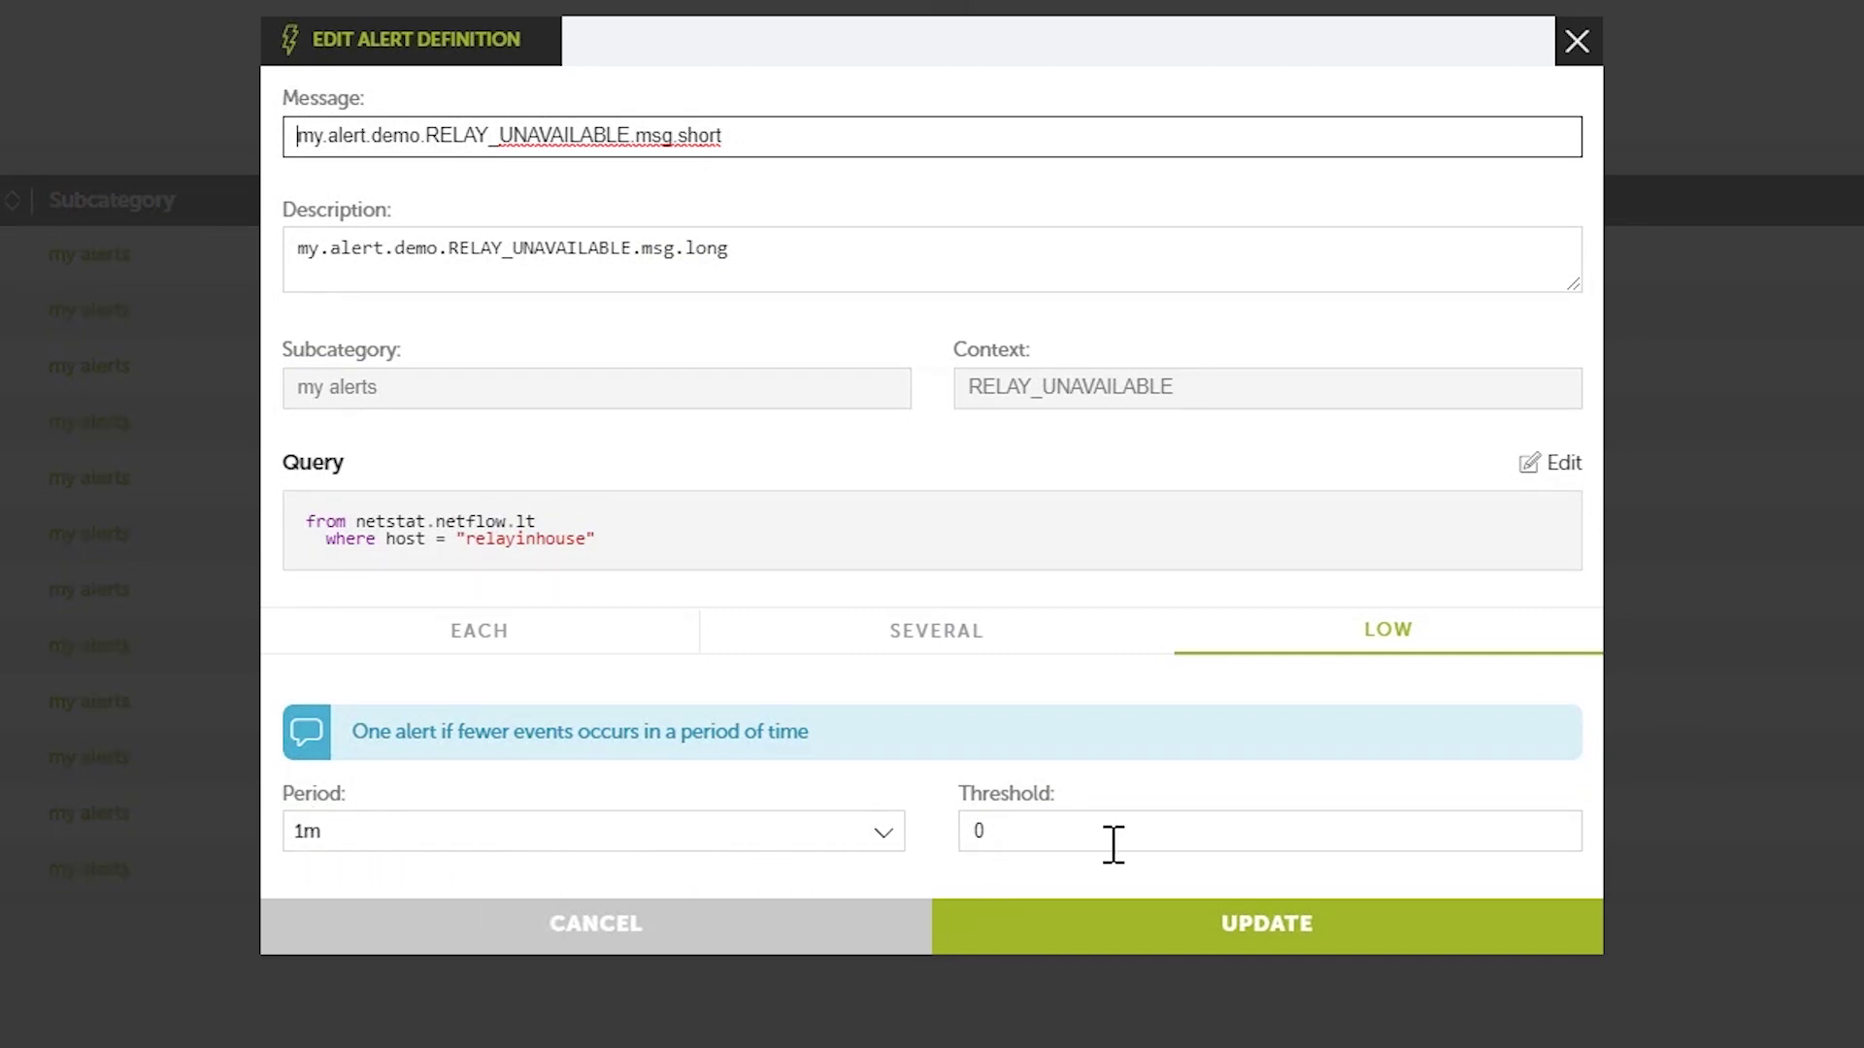
pyautogui.click(596, 923)
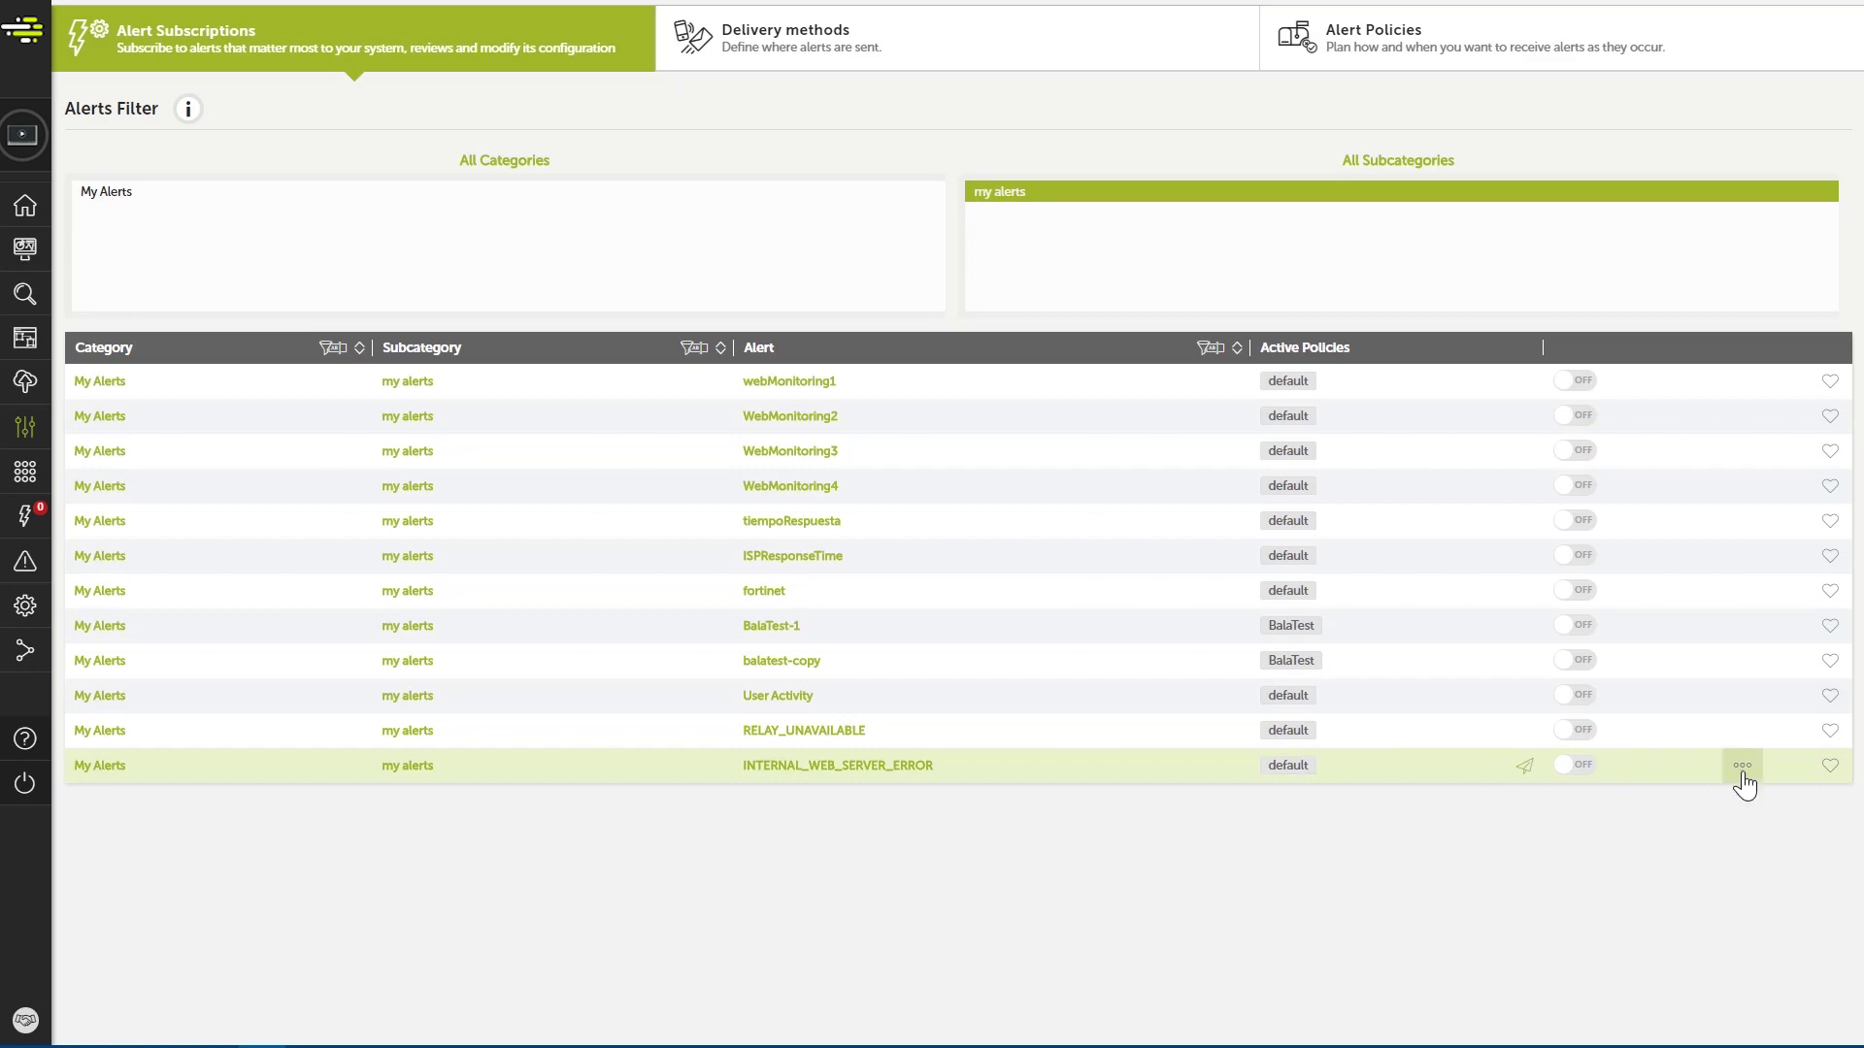
# Review the INTERNAL_WEB_SERVER_ERROR alert definition, including its query and trigger type, without changing it
pyautogui.click(1741, 767)
pyautogui.click(1586, 798)
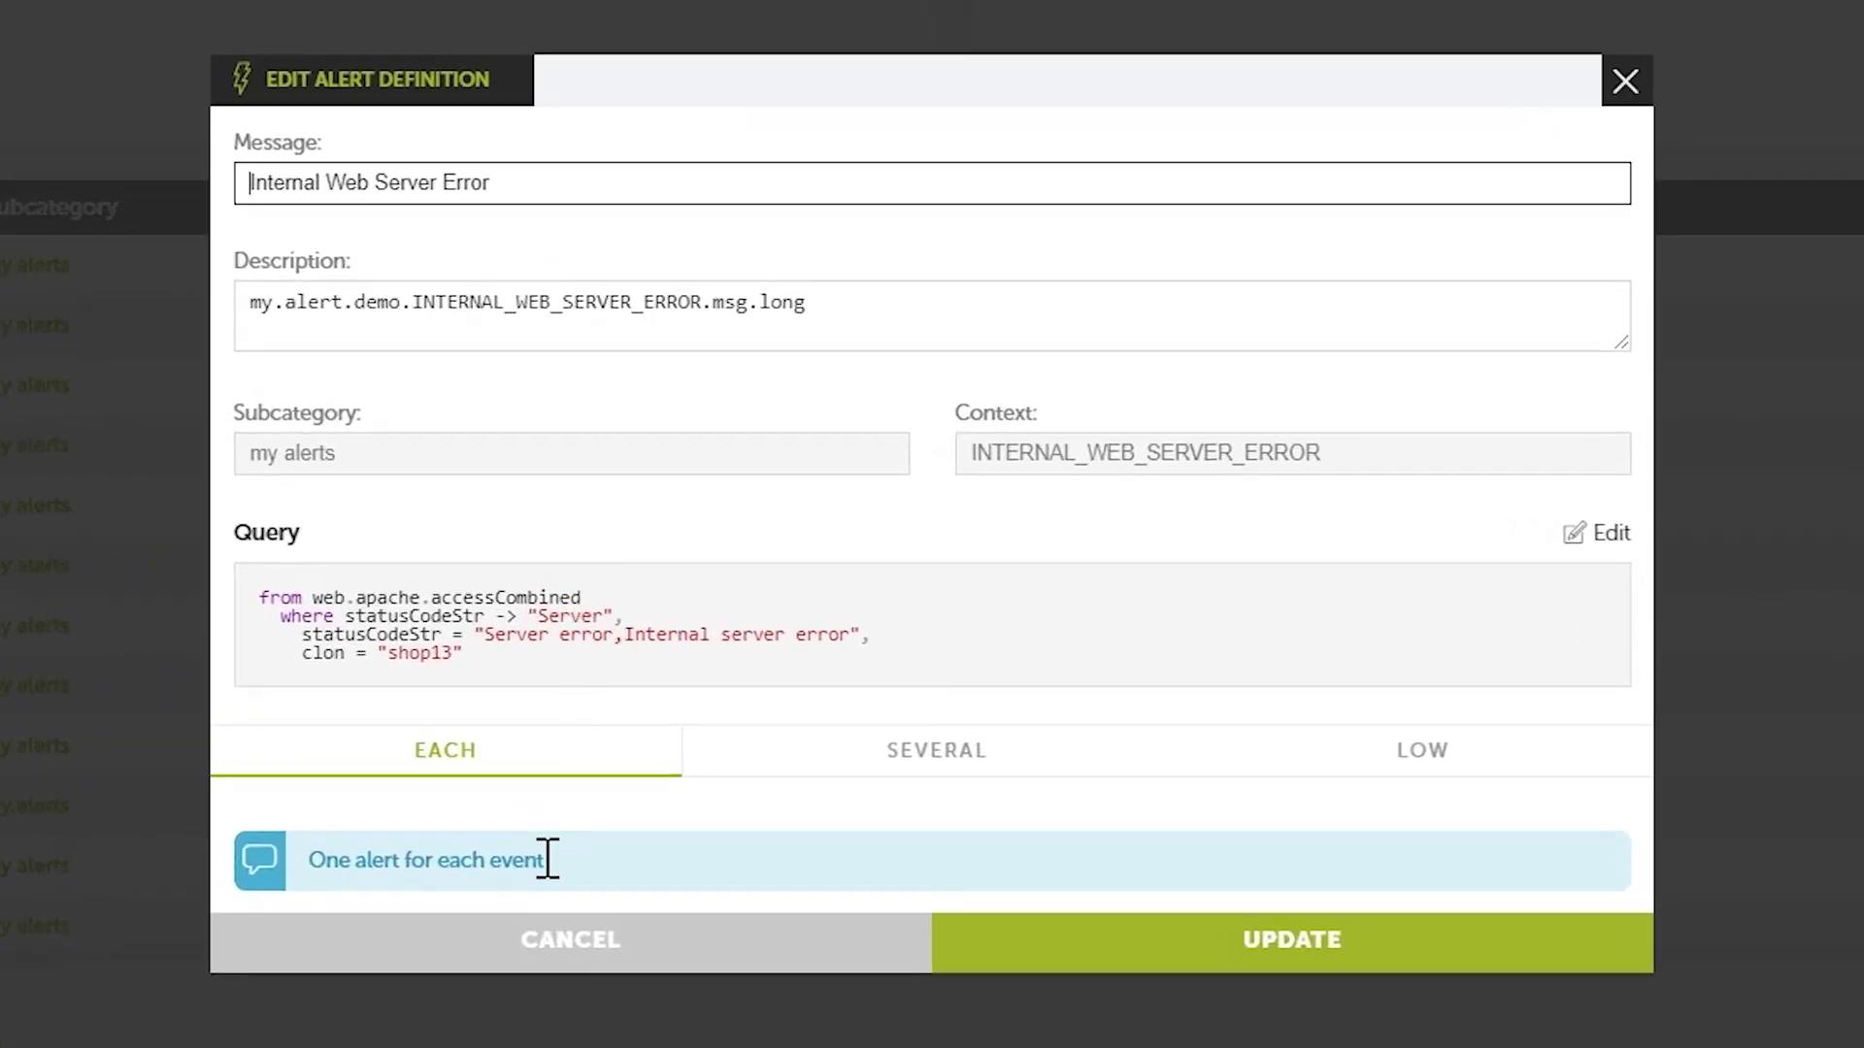
pyautogui.click(756, 949)
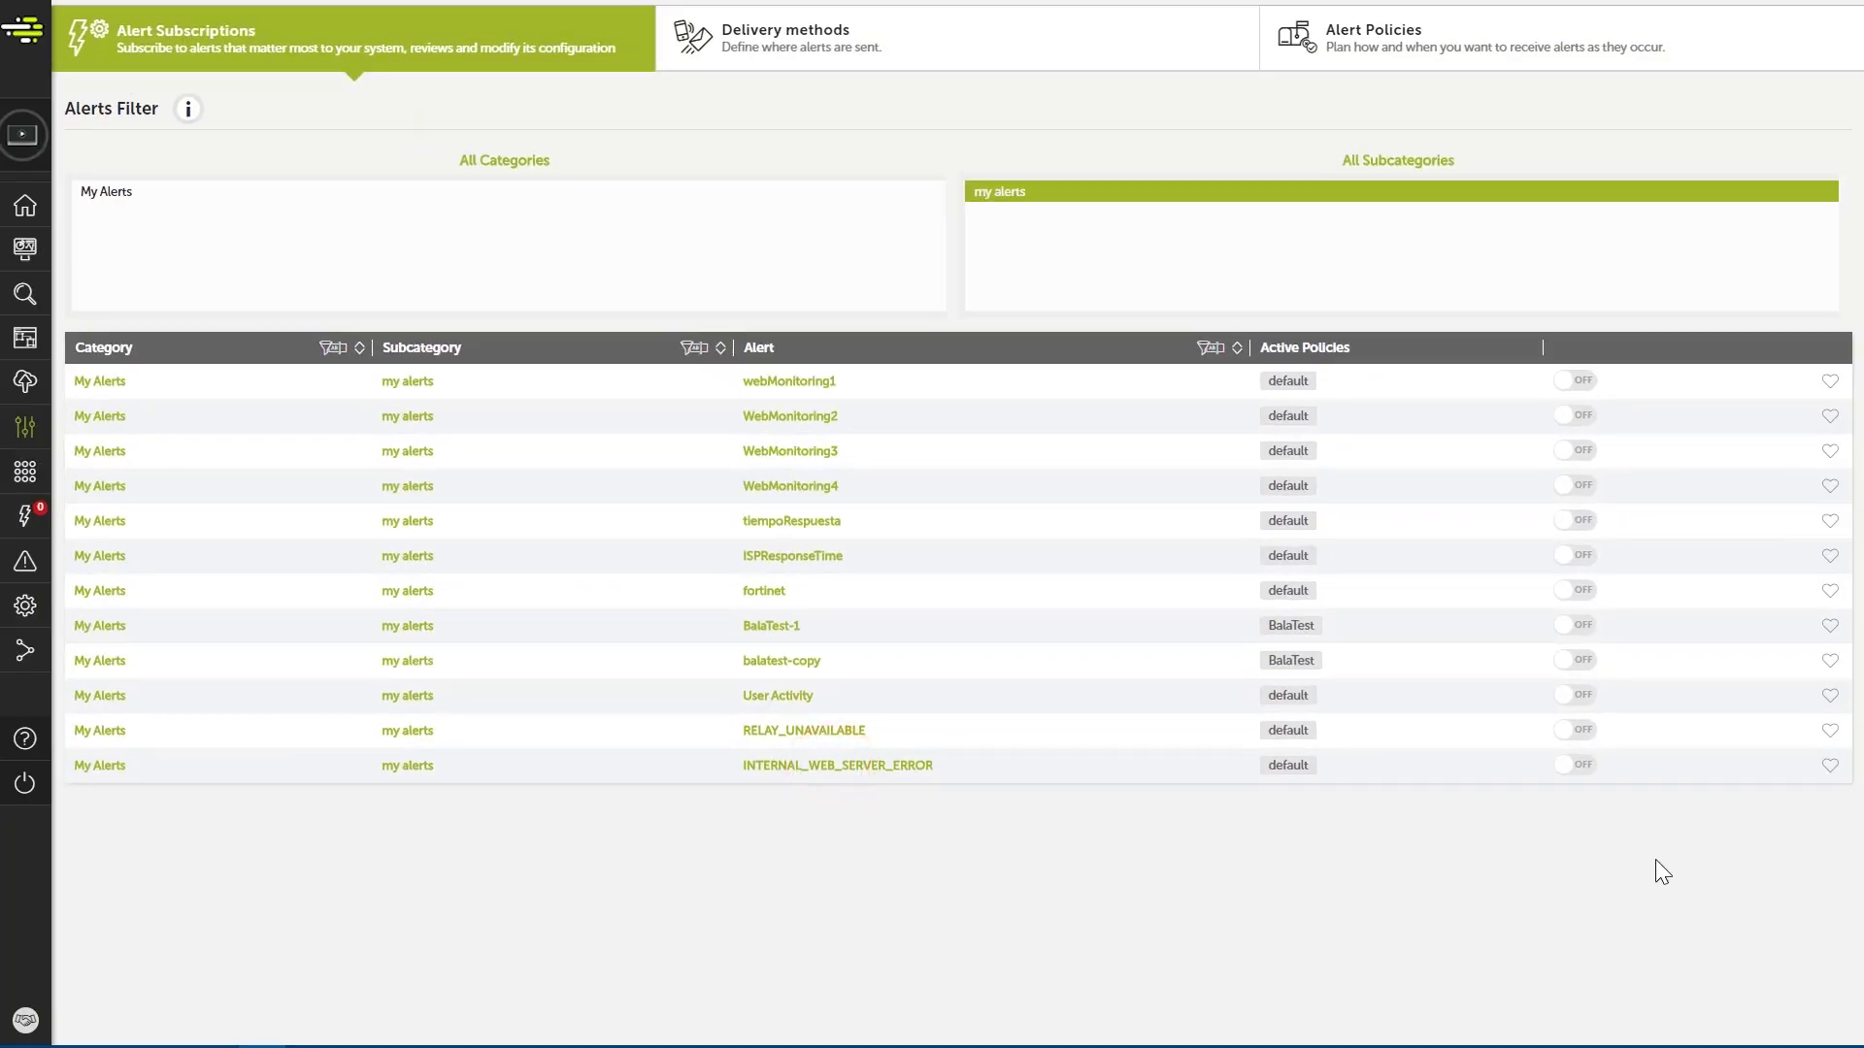
# Mark the RELAY_UNAVAILABLE and INTERNAL_WEB_SERVER_ERROR alerts as favorites and switch on INTERNAL_WEB_SERVER_ERROR
pyautogui.click(1830, 730)
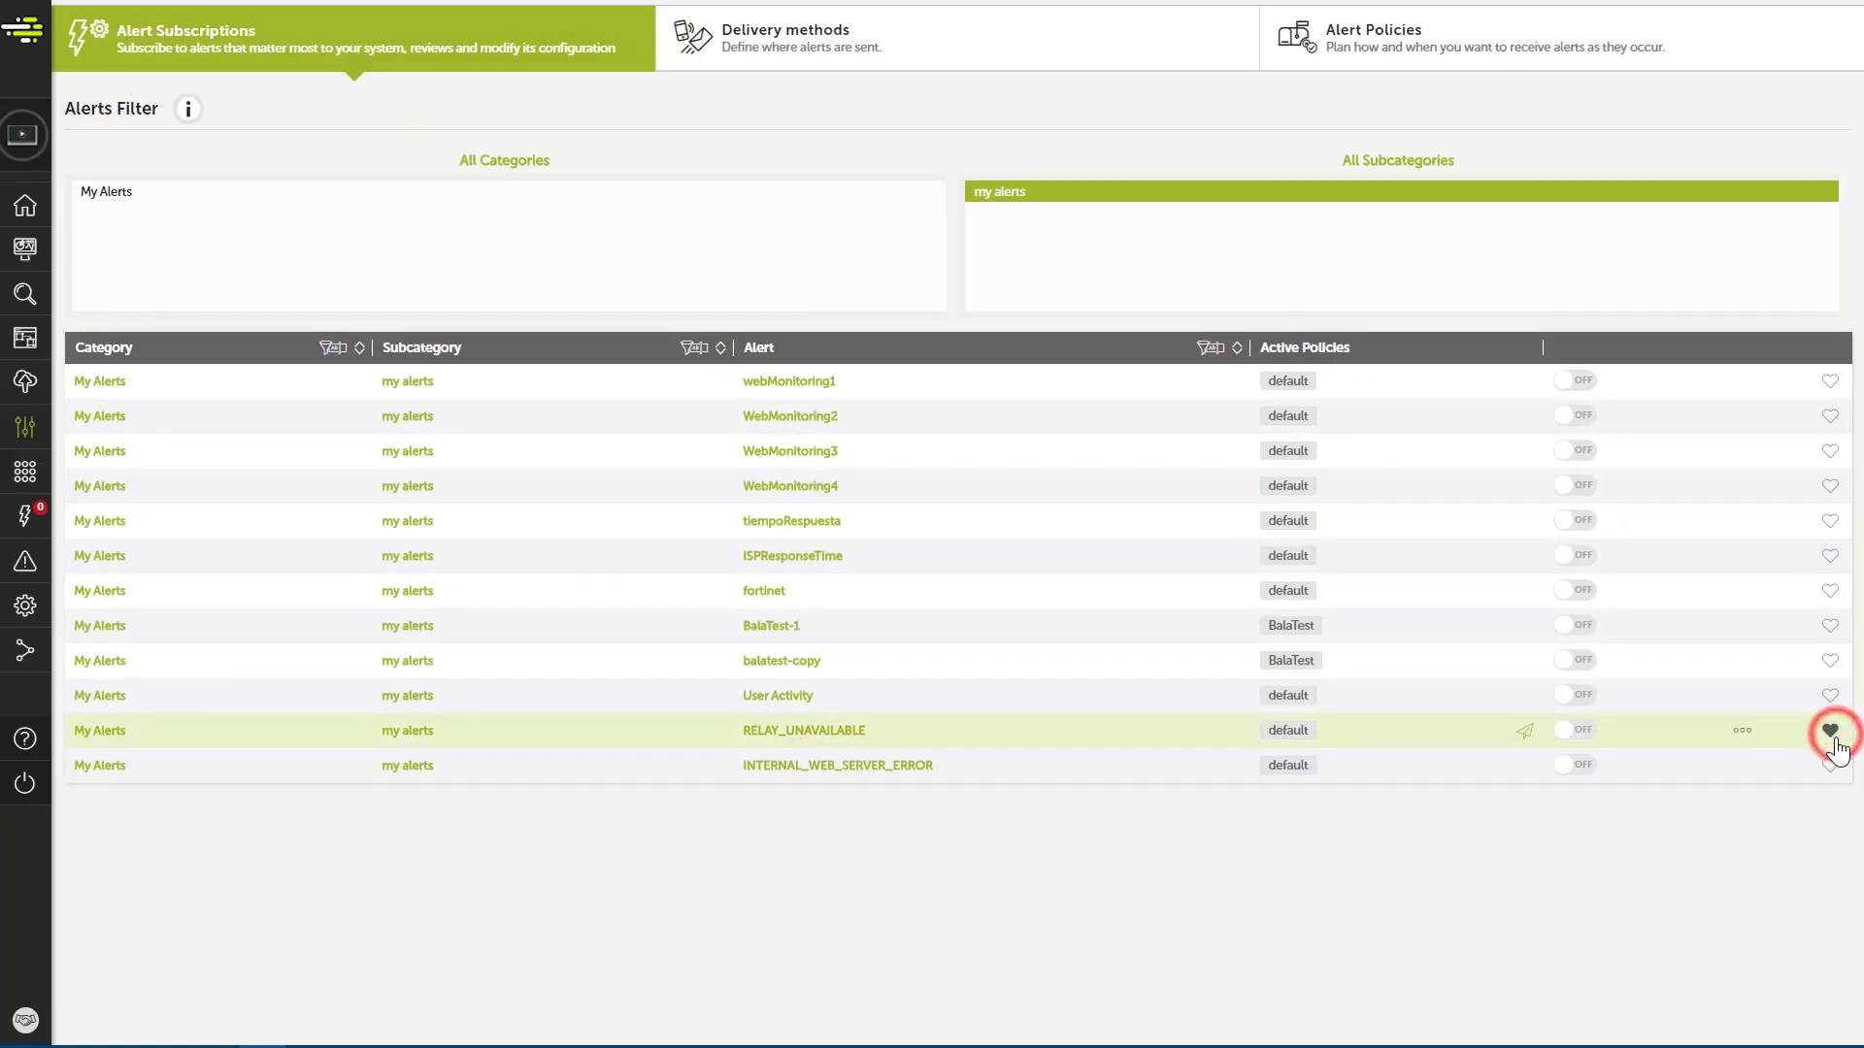
pyautogui.click(1830, 765)
pyautogui.click(1586, 765)
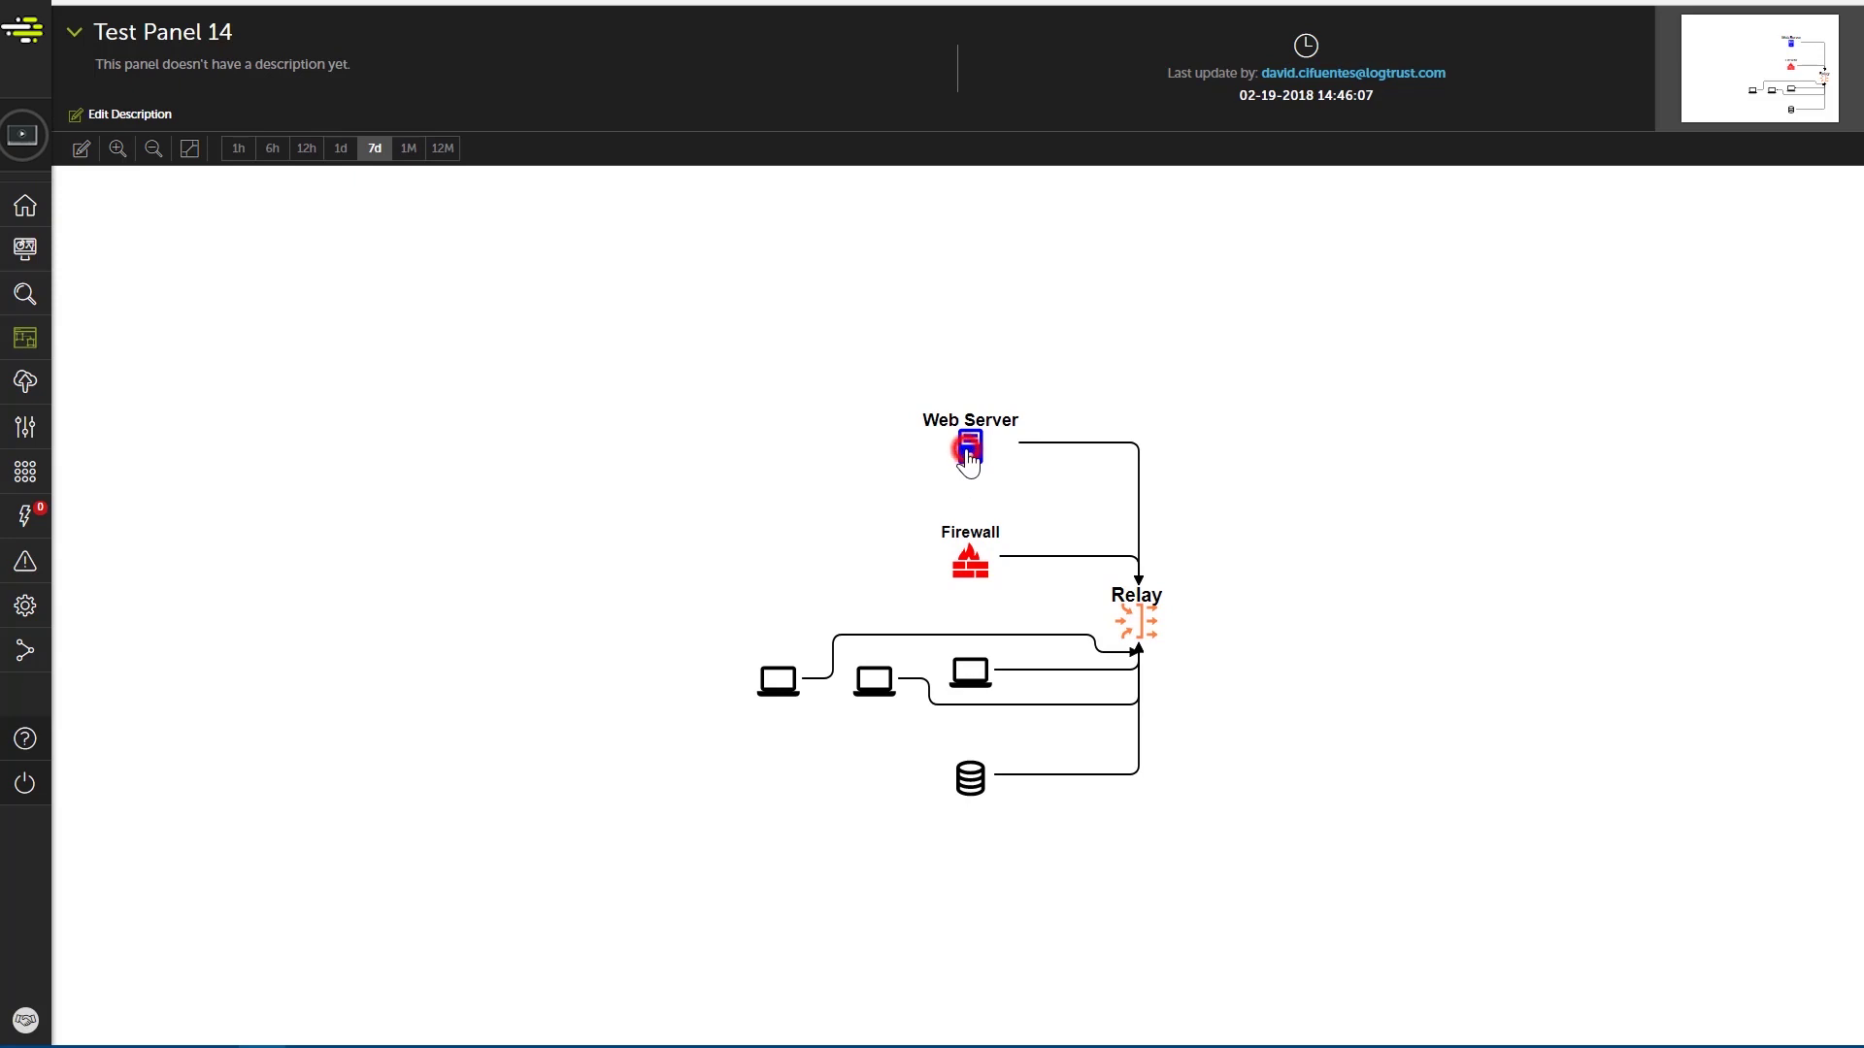
# Open Test Panel 14 for editing and choose the APACHE ERRORS BY CITY query for the Web Server element
pyautogui.click(81, 150)
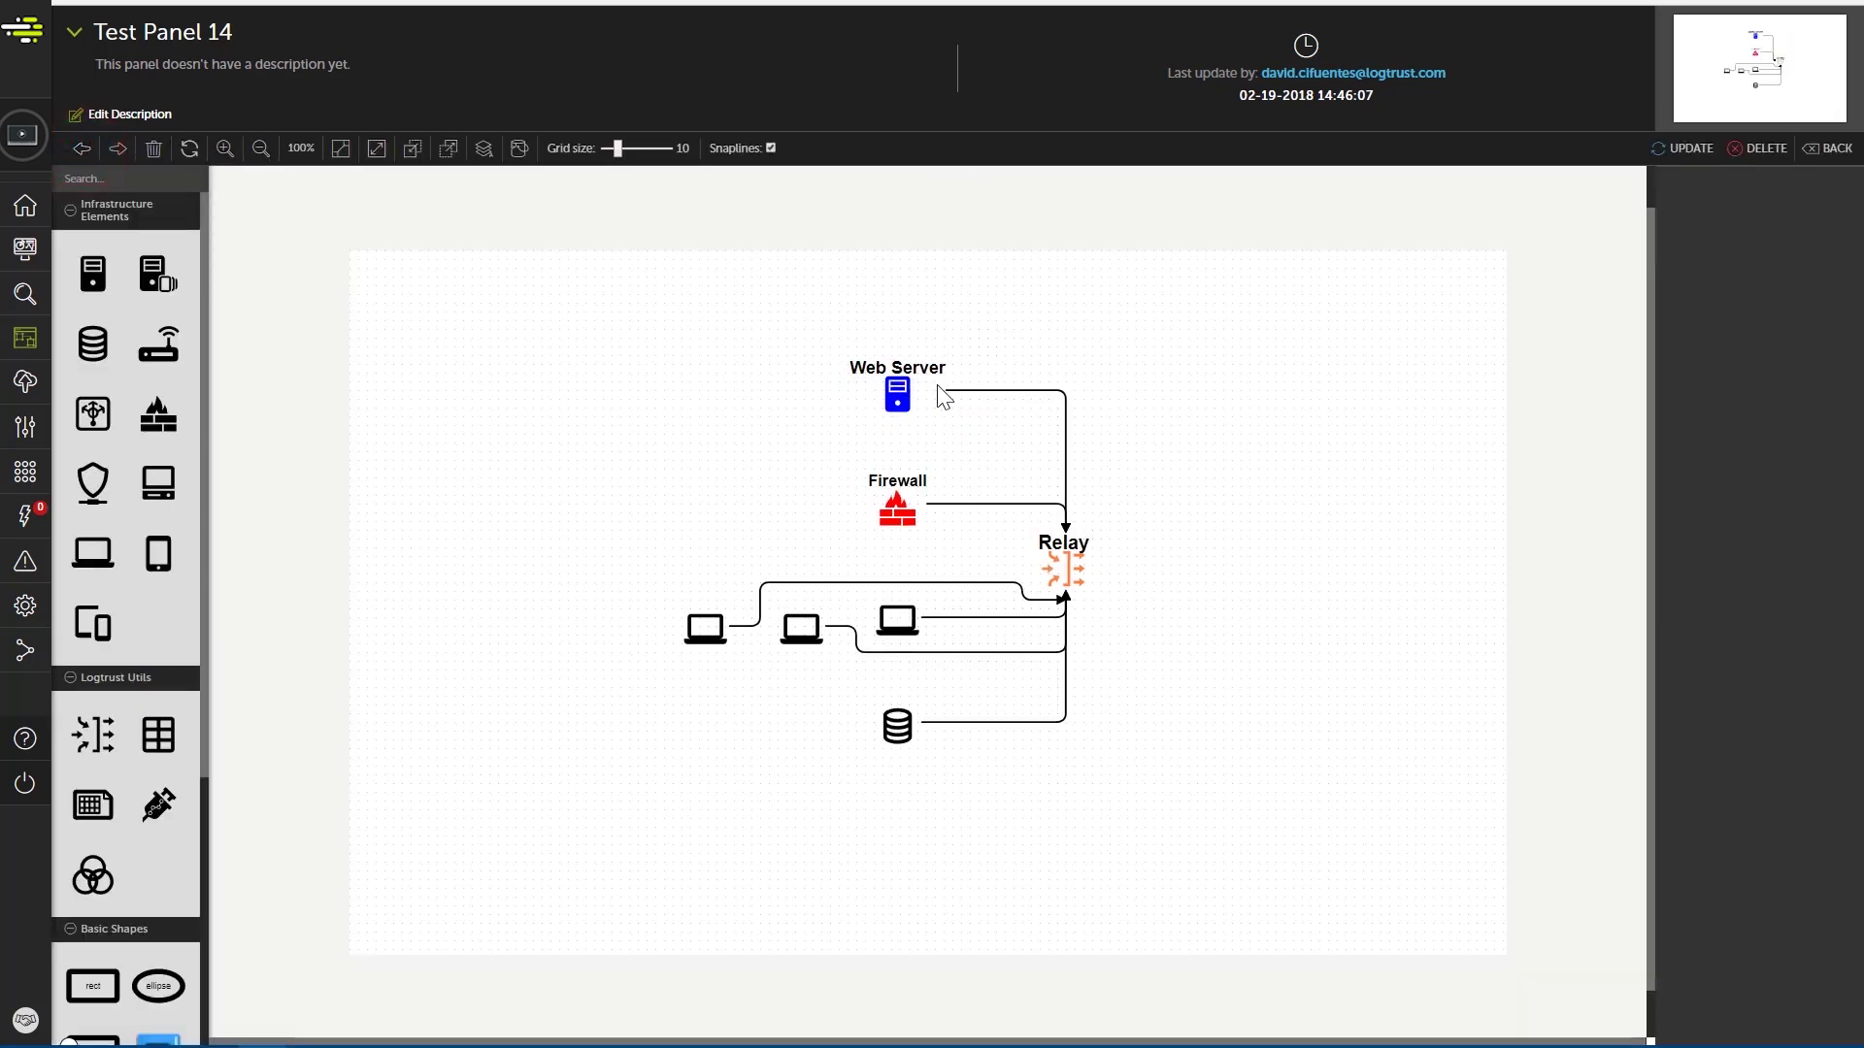
pyautogui.click(901, 395)
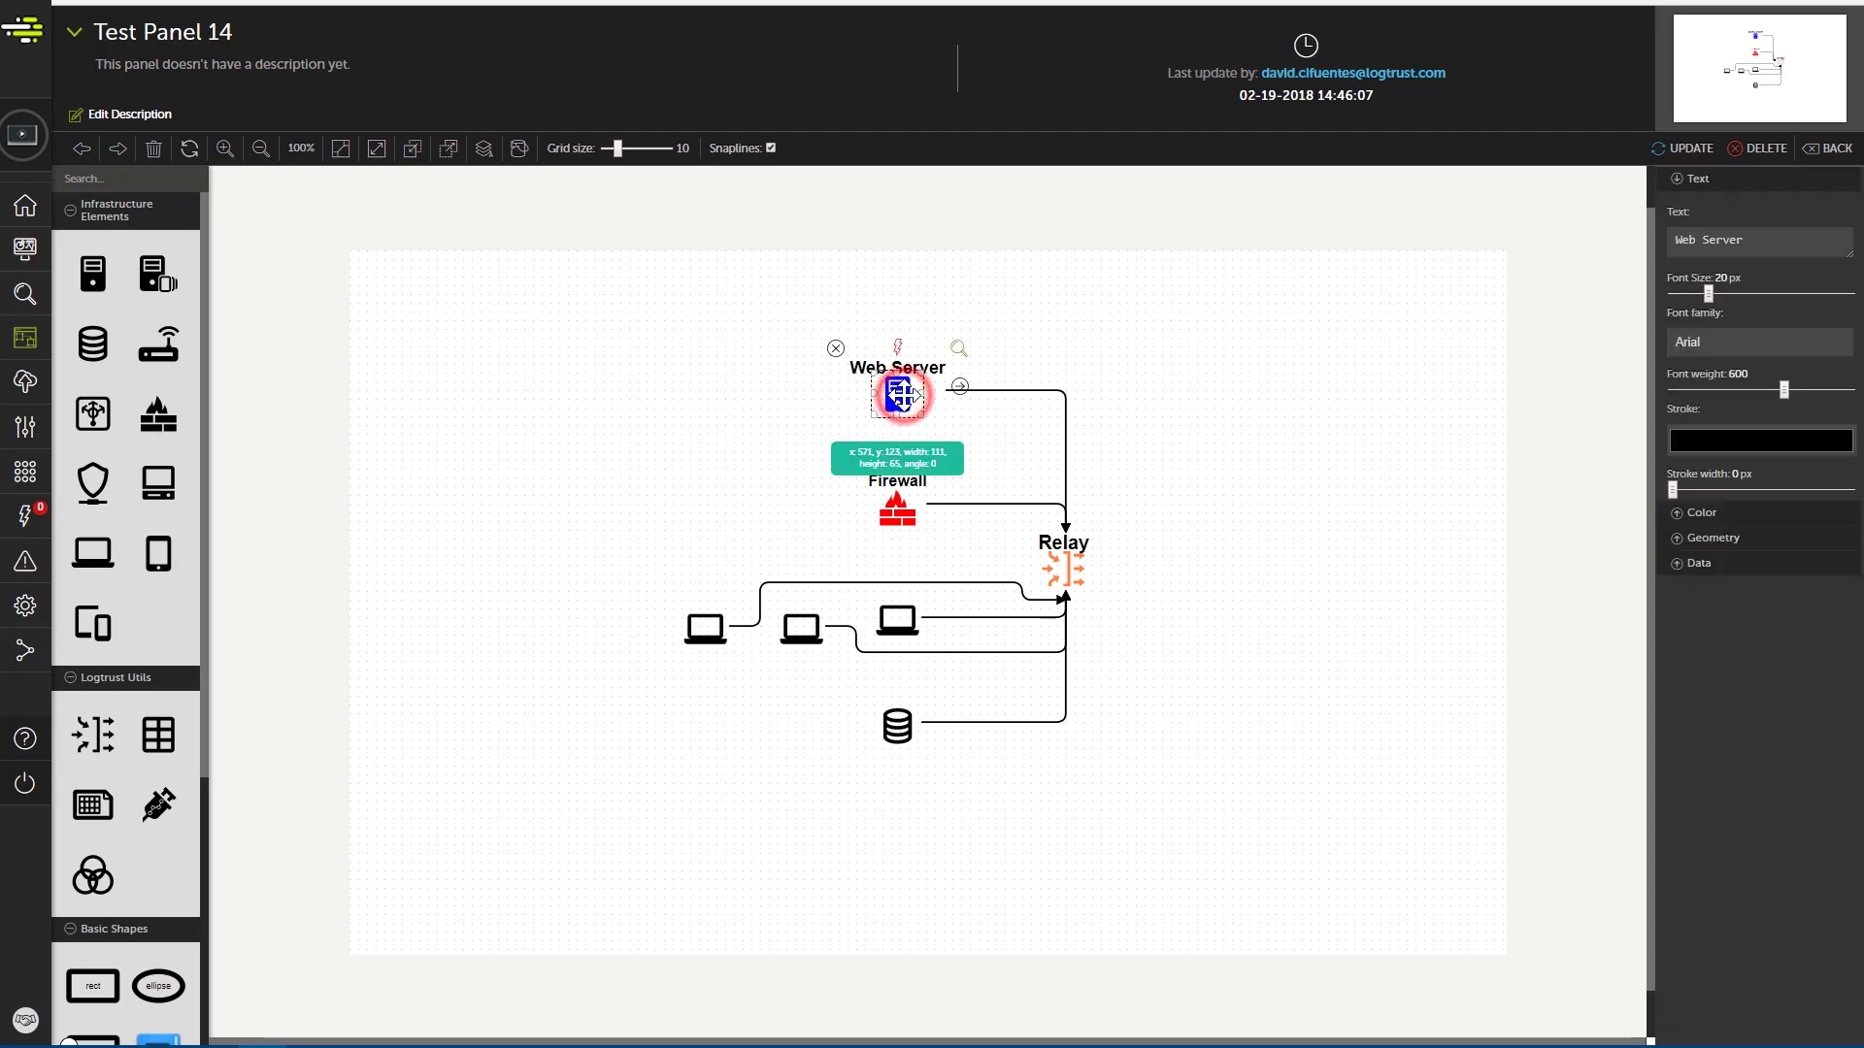
pyautogui.click(961, 355)
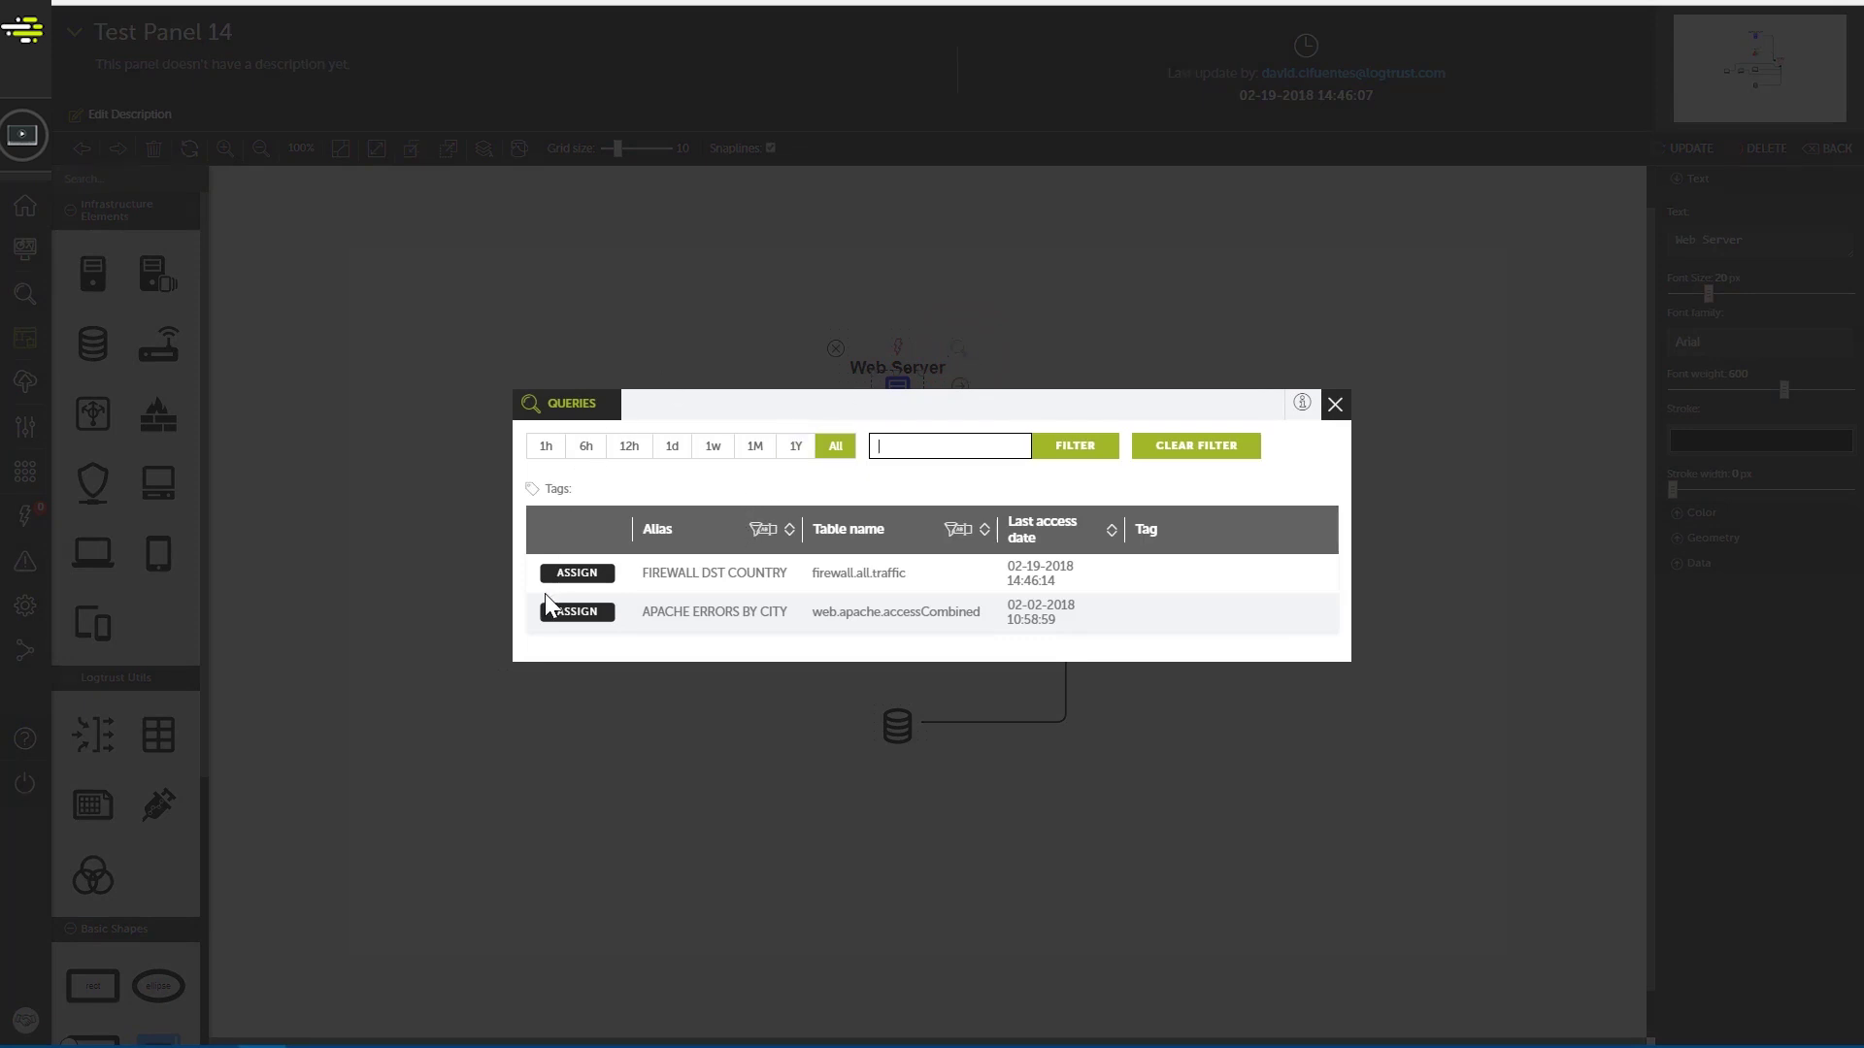
pyautogui.click(573, 623)
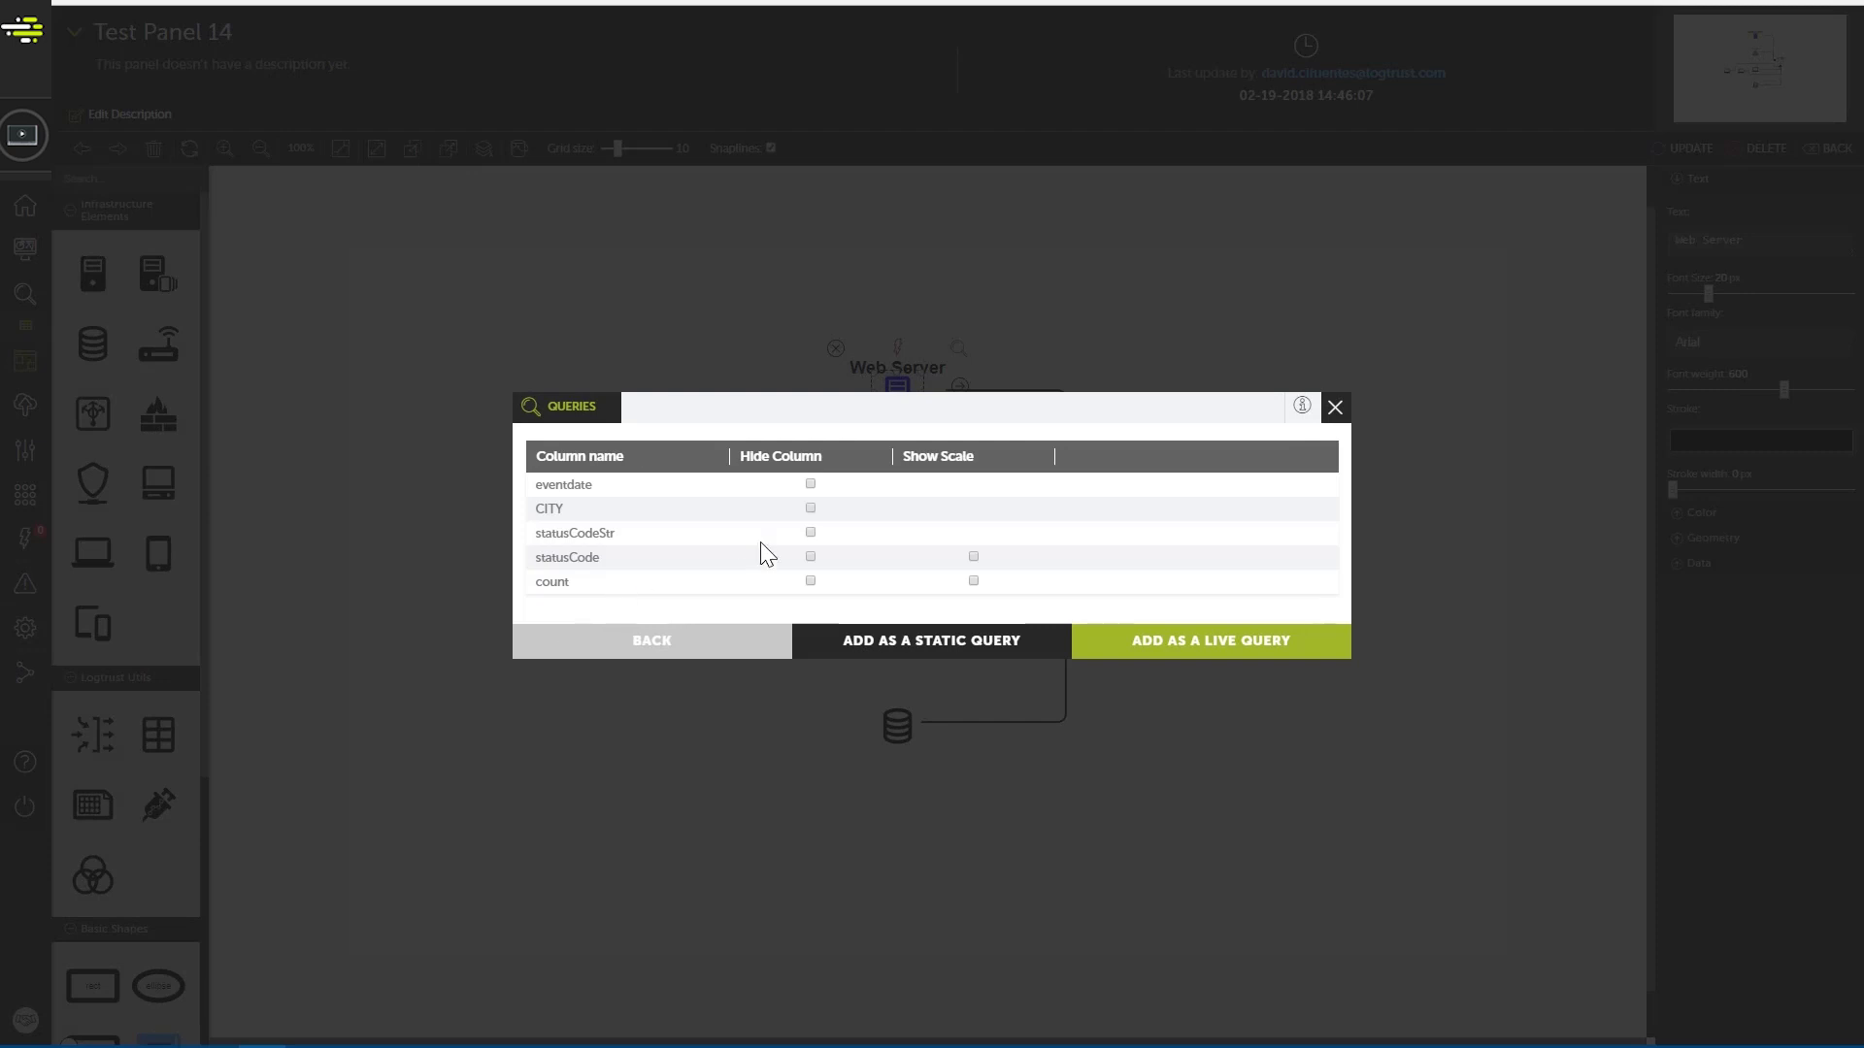
# Add the query live with statusCodeStr hidden and a count scale from 1 to 10, placing its table to the upper left of the Web Server
pyautogui.click(811, 532)
pyautogui.click(973, 580)
pyautogui.click(1052, 580)
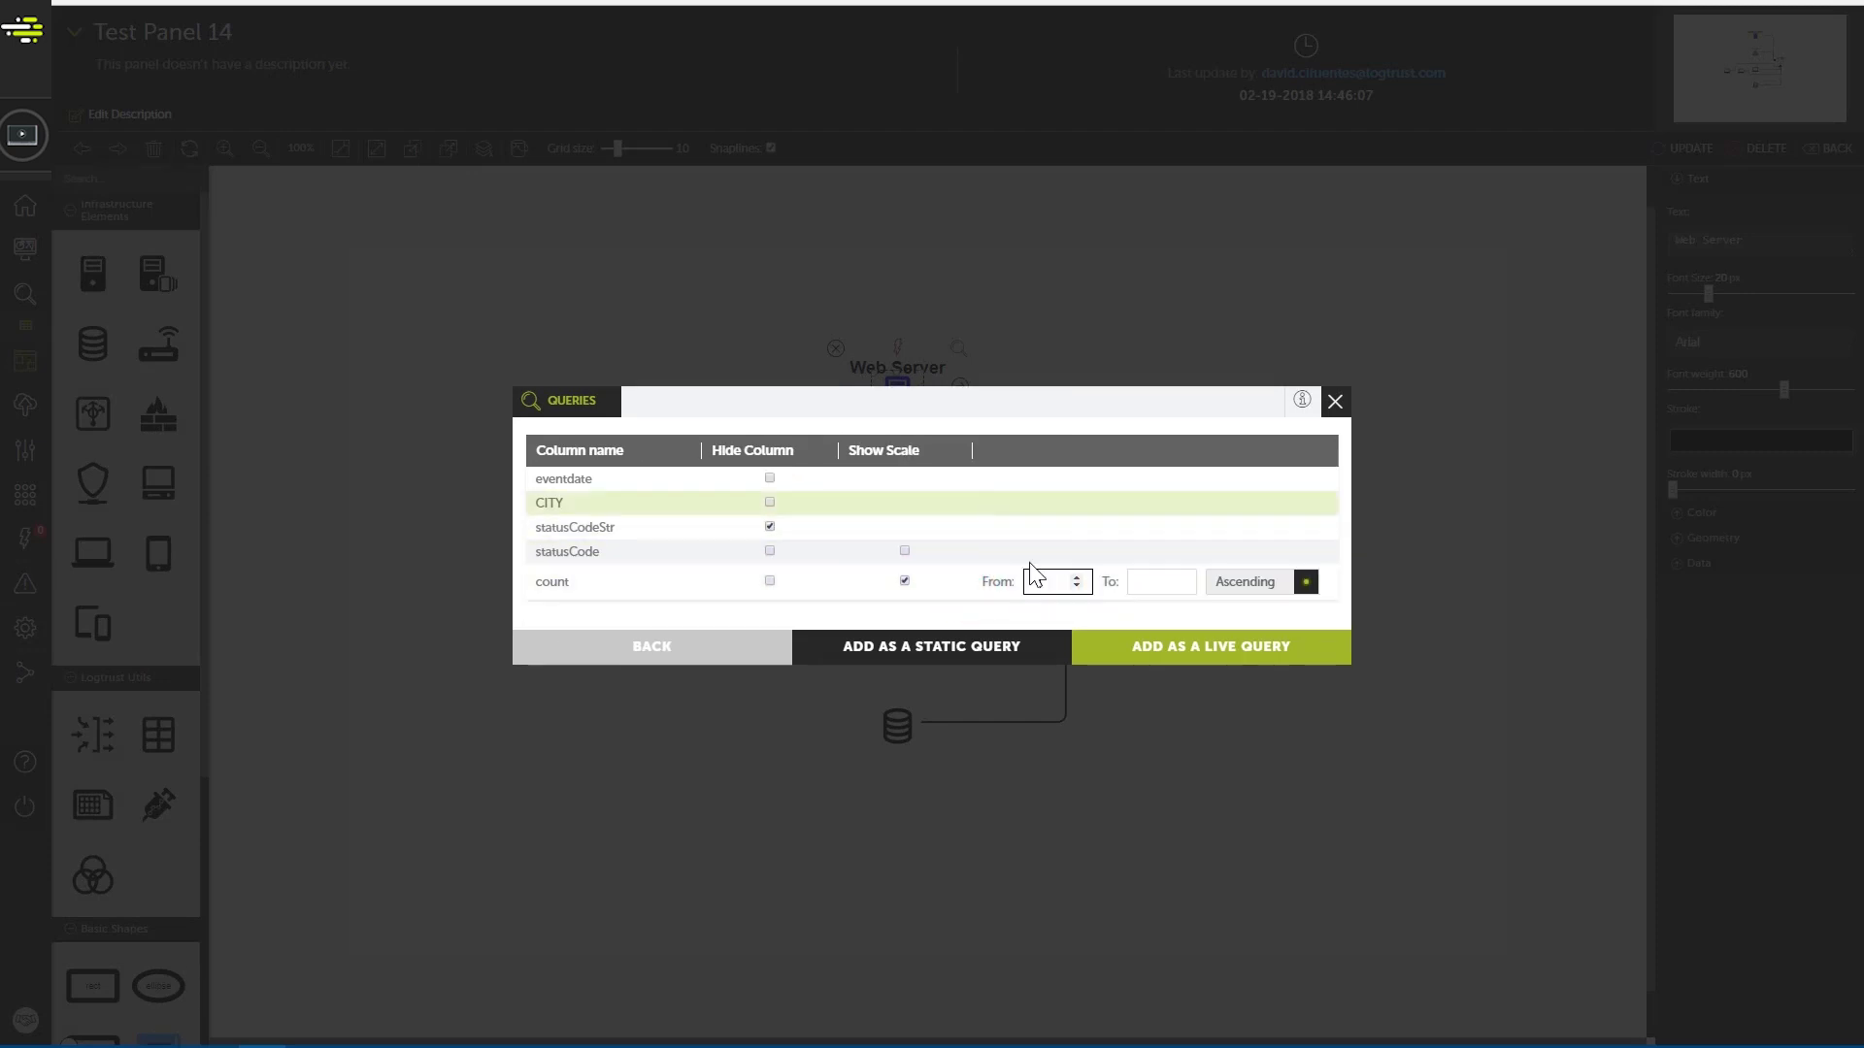
pyautogui.write('1')
pyautogui.click(1157, 581)
pyautogui.write('10')
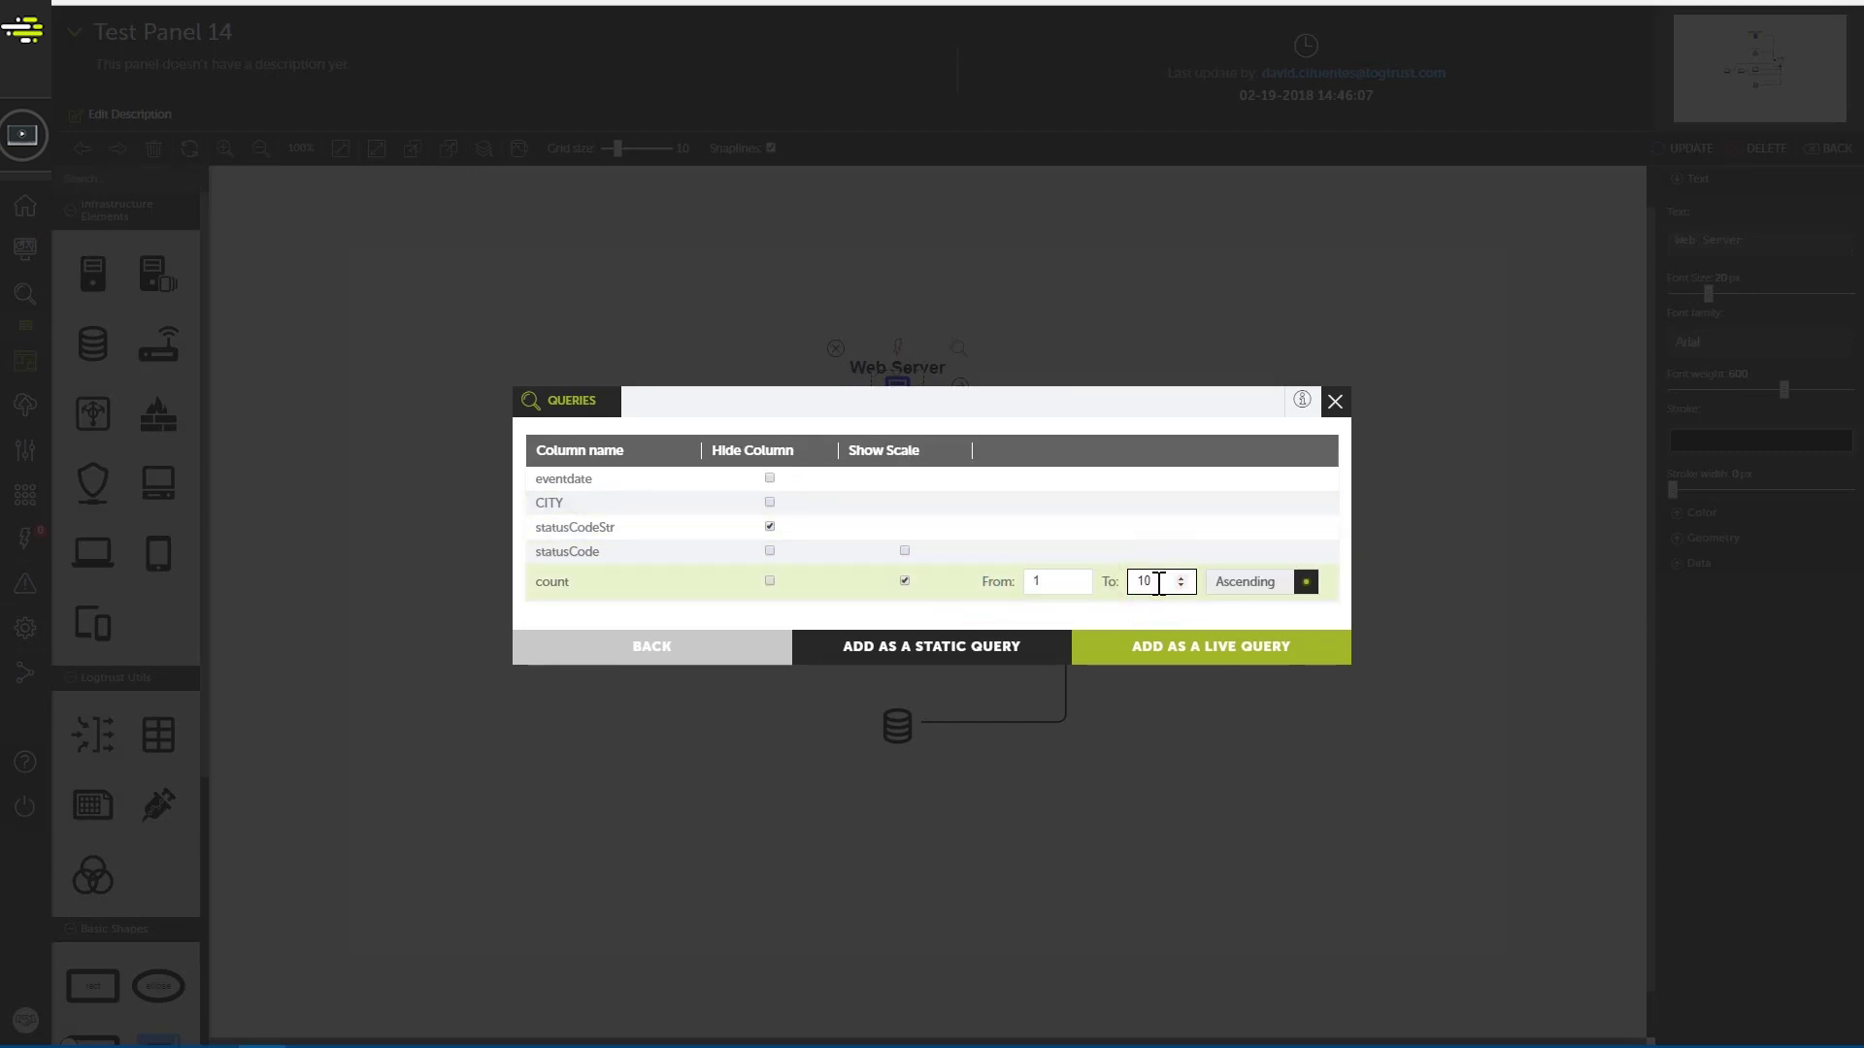
pyautogui.click(1195, 652)
pyautogui.moveTo(1023, 520); pyautogui.dragTo(734, 270)
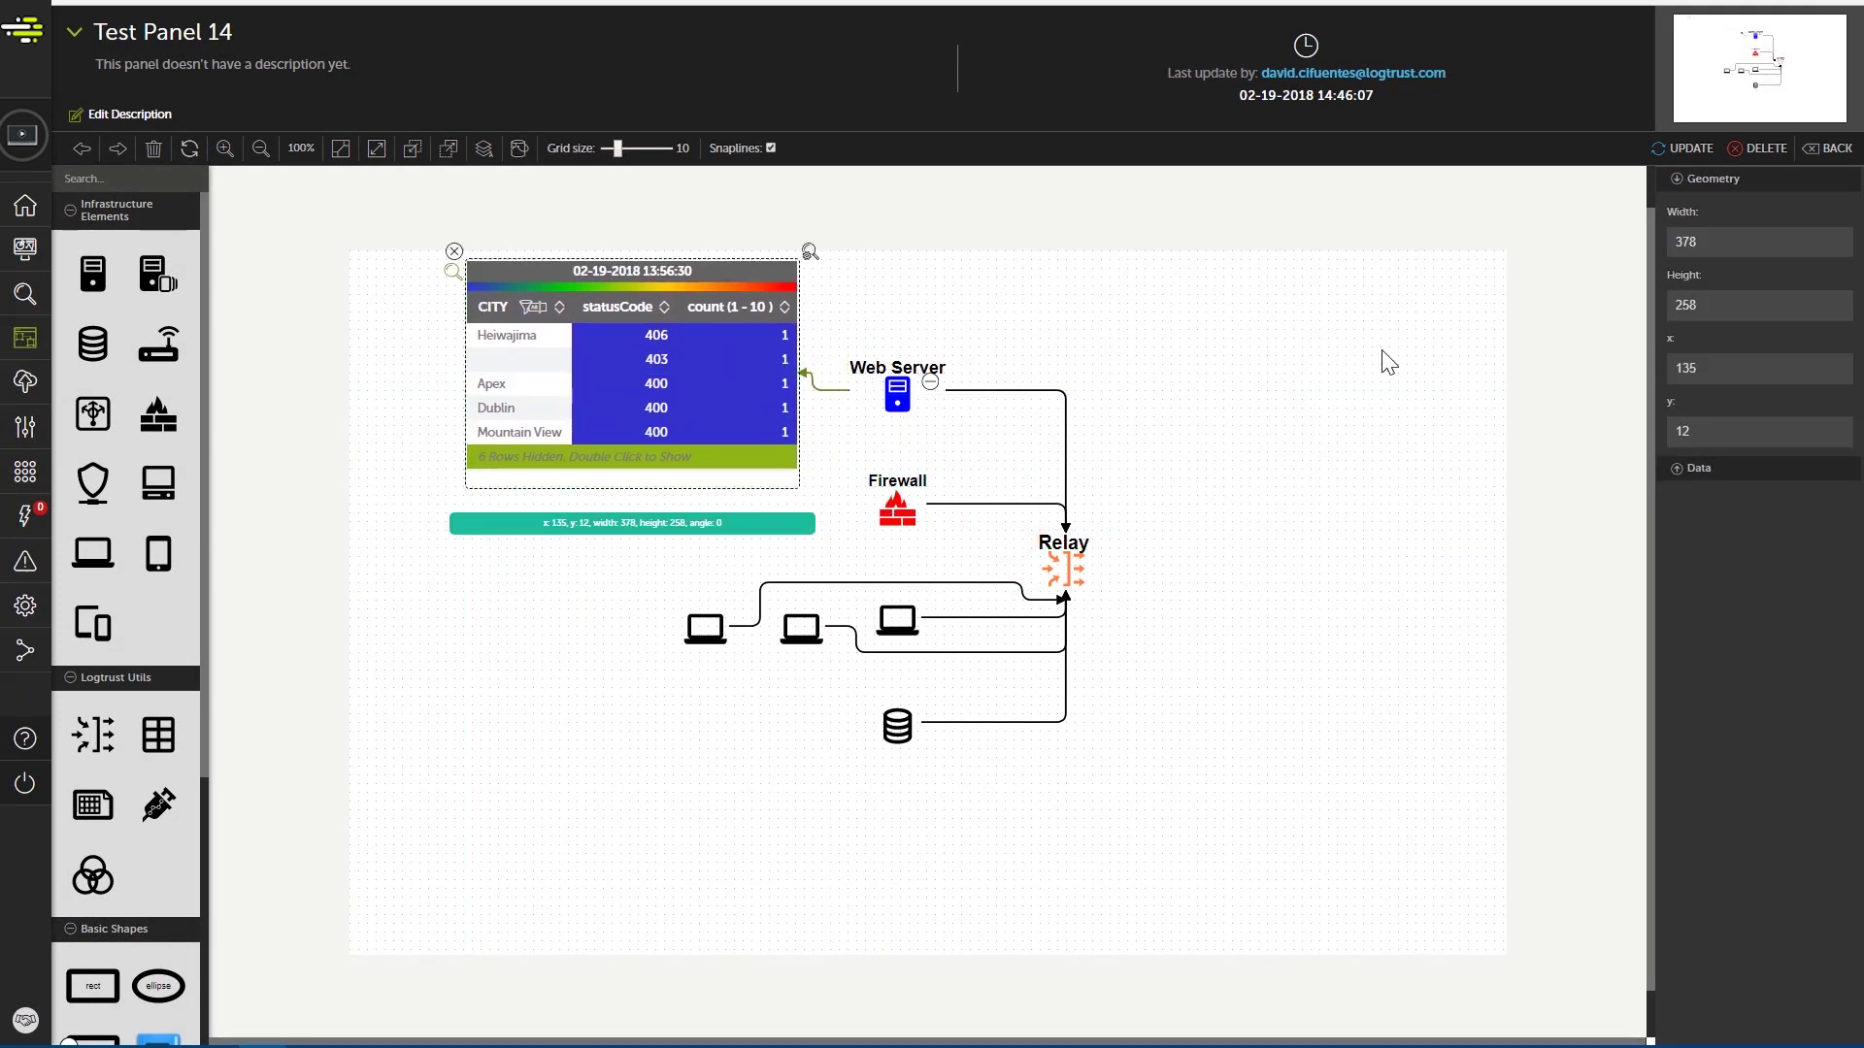
# Assign the RELAY_UNAVAILABLE alert to the Relay element and place its alert symbol to the upper right of the Relay
pyautogui.click(1065, 563)
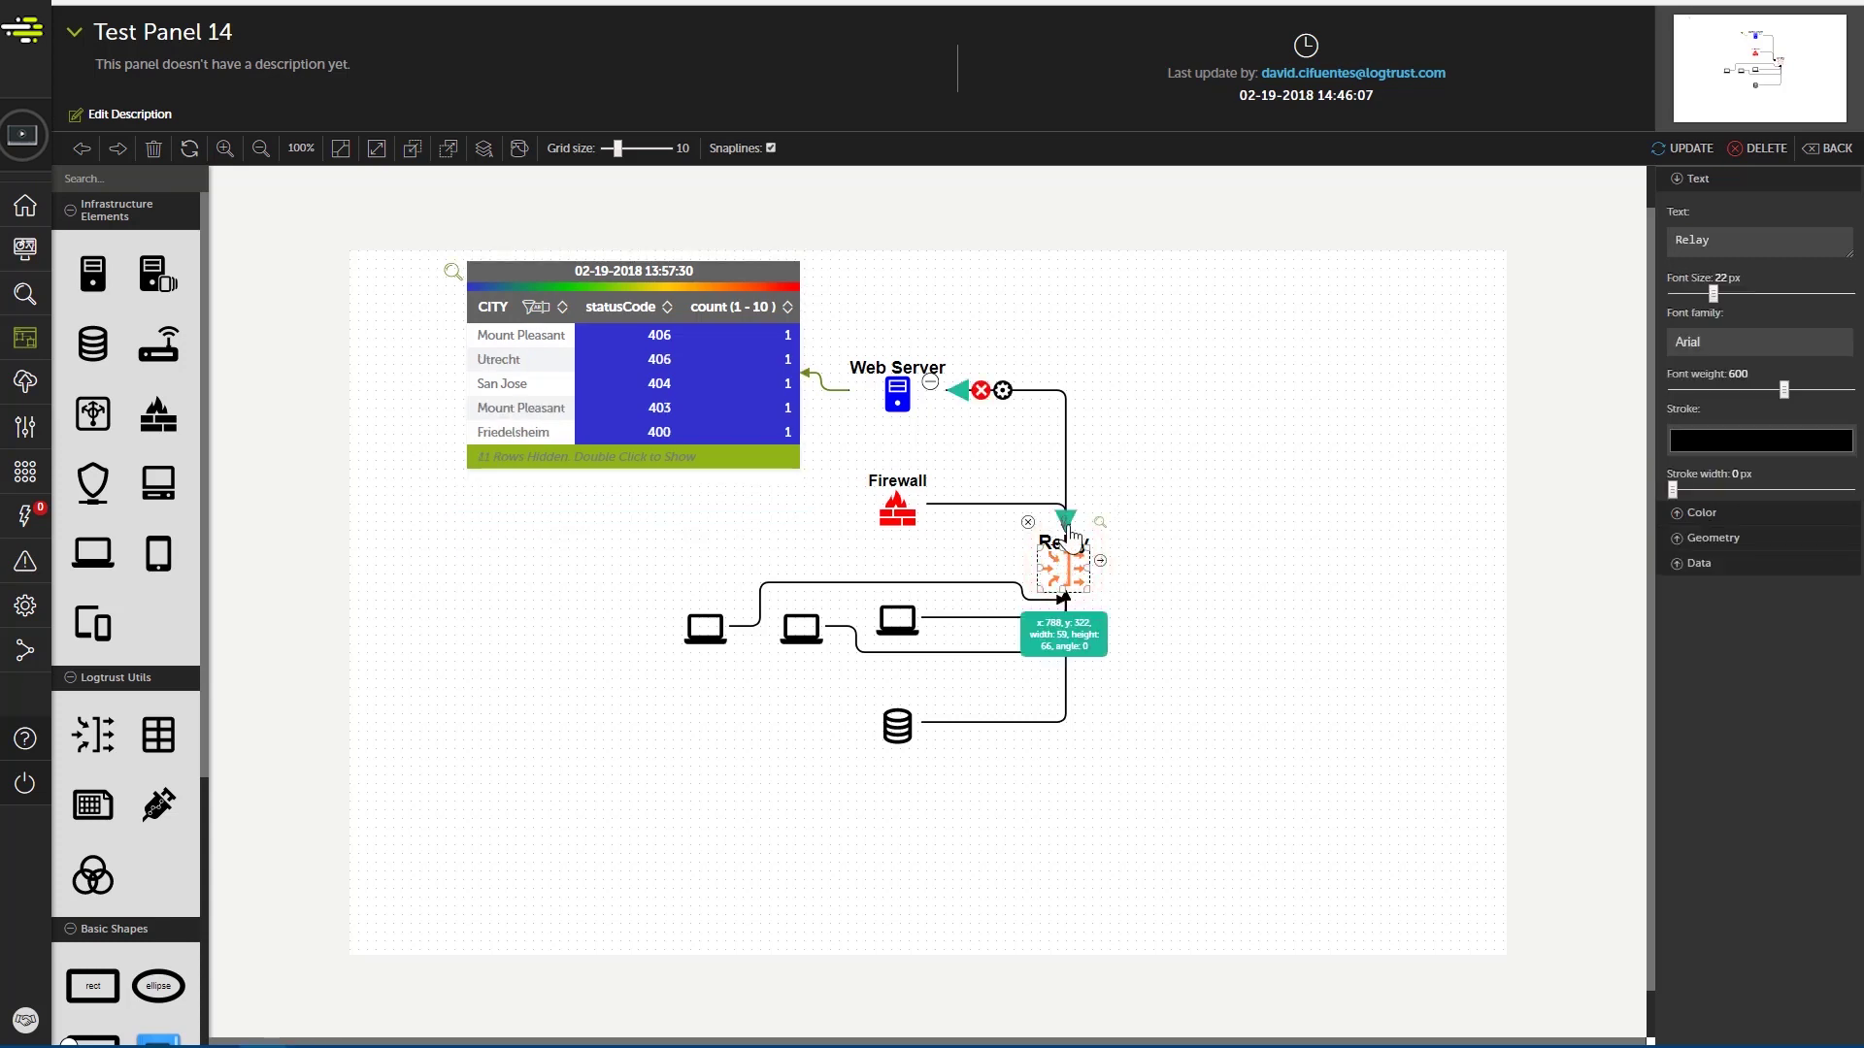
pyautogui.click(1066, 530)
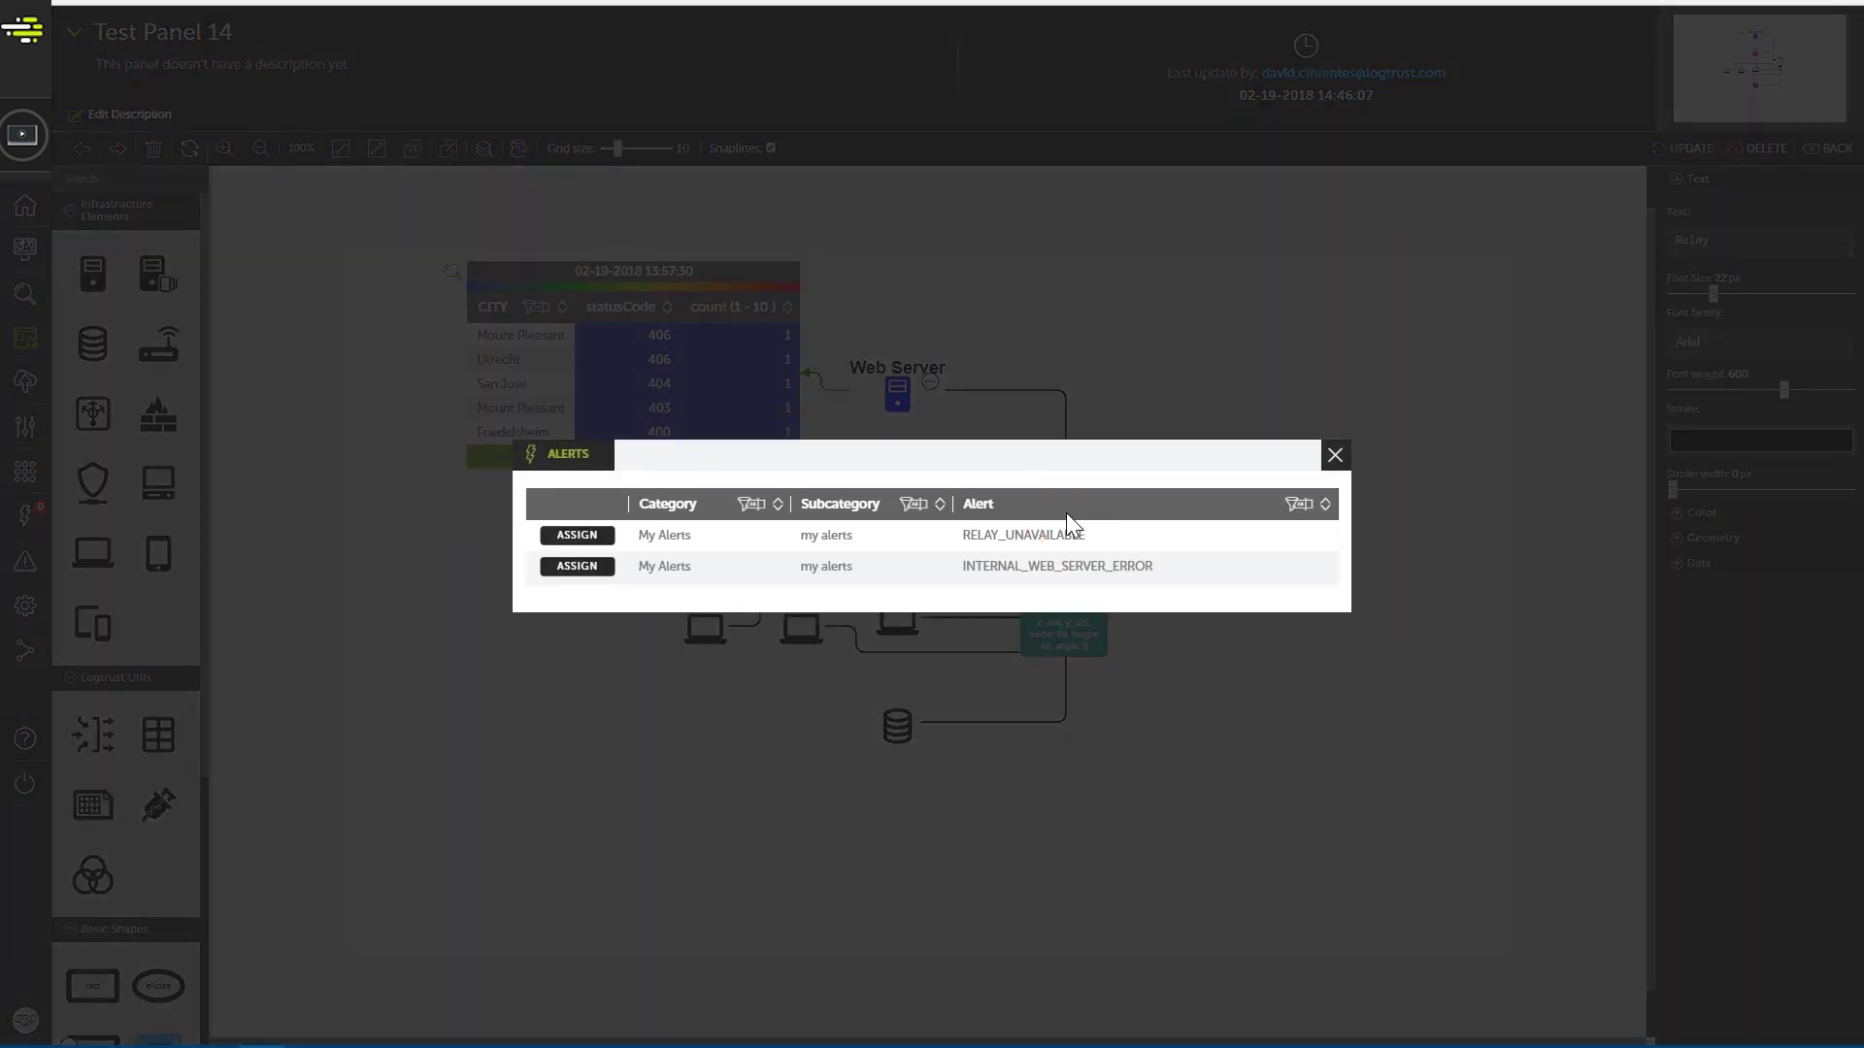
pyautogui.click(567, 537)
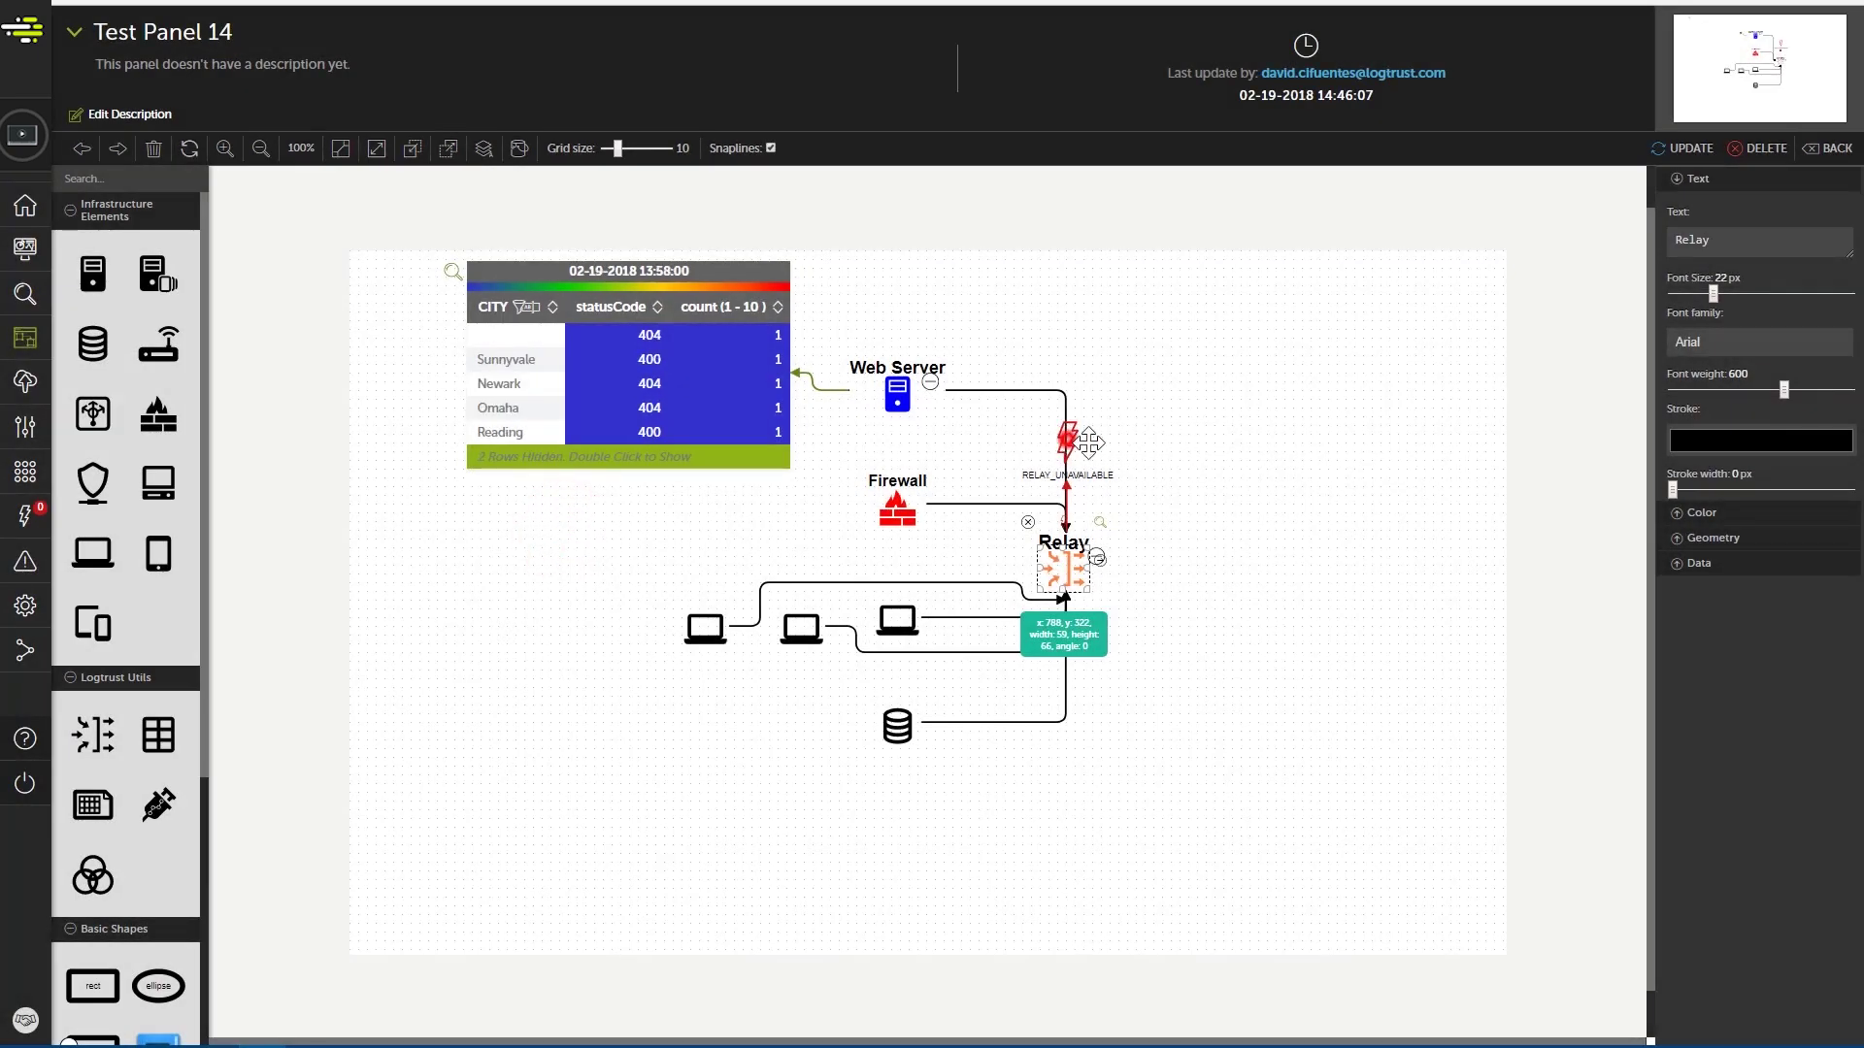
pyautogui.moveTo(1061, 439)
pyautogui.mouseDown()
pyautogui.moveTo(1174, 449)
pyautogui.moveTo(1222, 486)
pyautogui.mouseUp()
# Assign FIREWALL DST COUNTRY to the Firewall element as a live query and place its table to the lower left of the Firewall
pyautogui.click(897, 510)
pyautogui.click(935, 461)
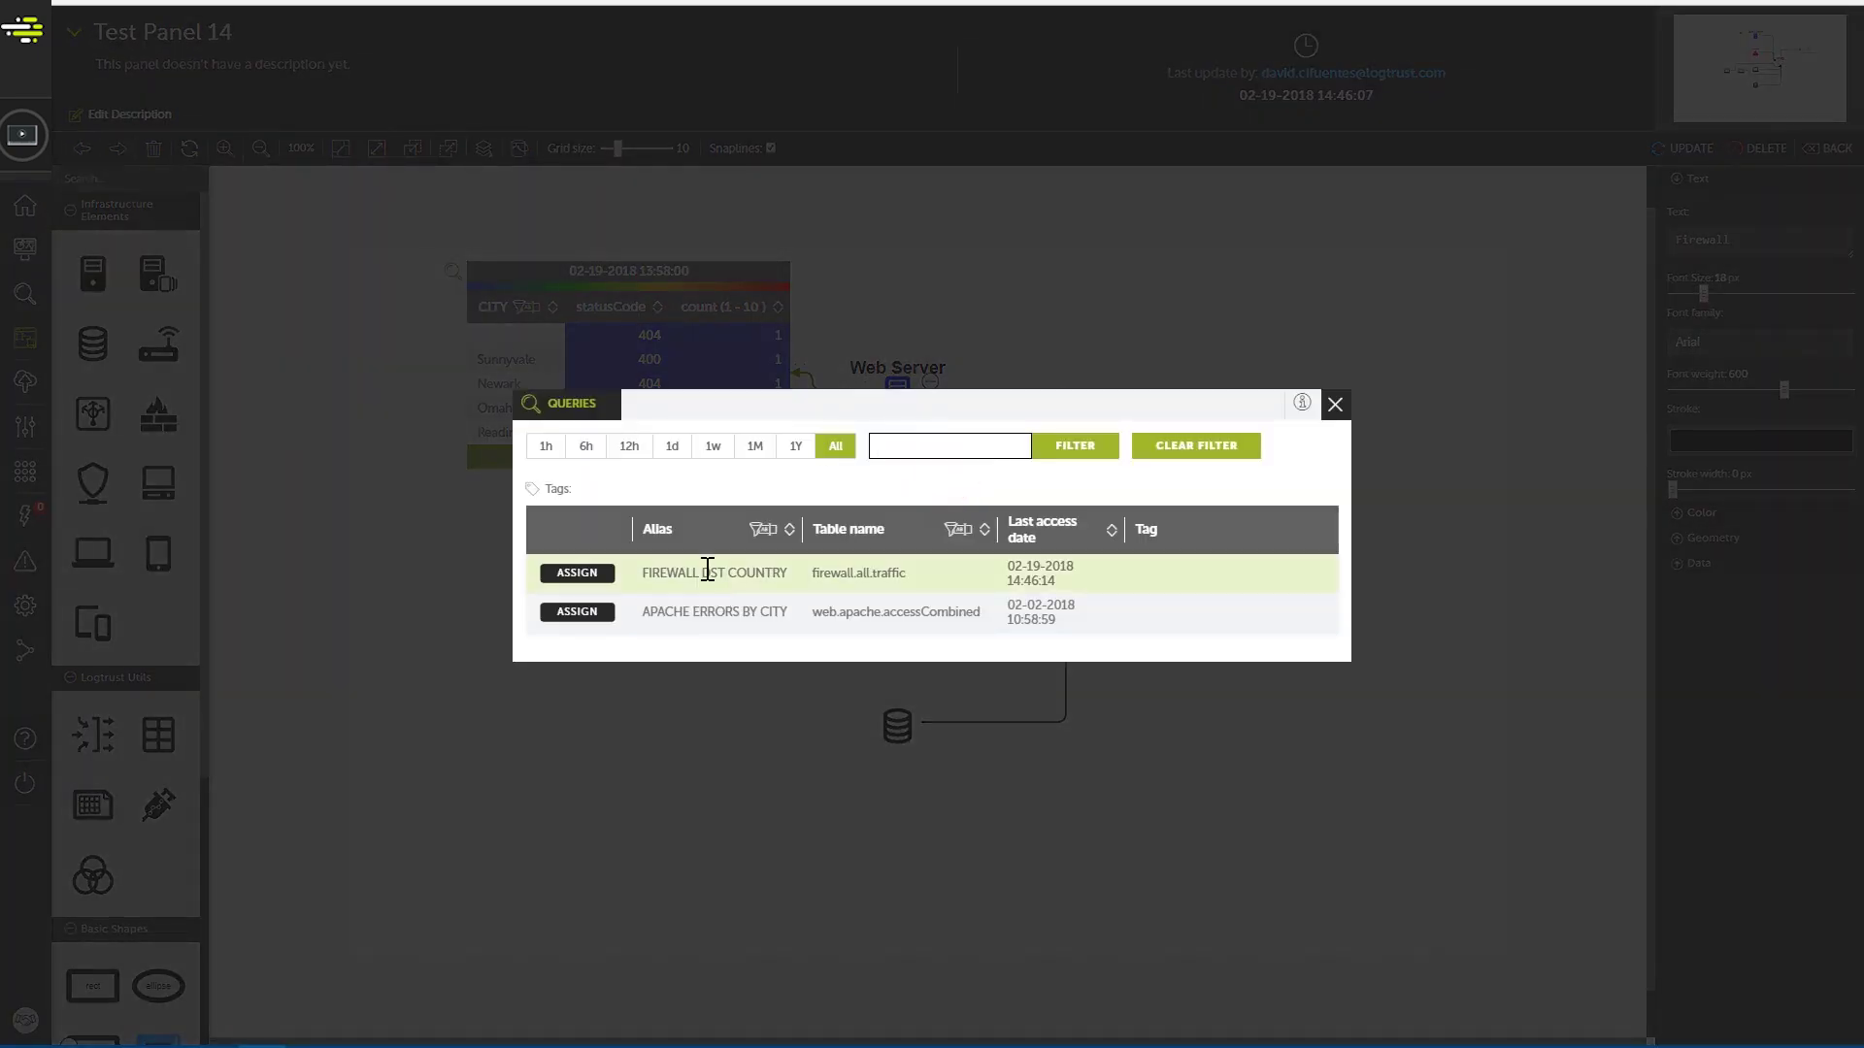
pyautogui.click(588, 574)
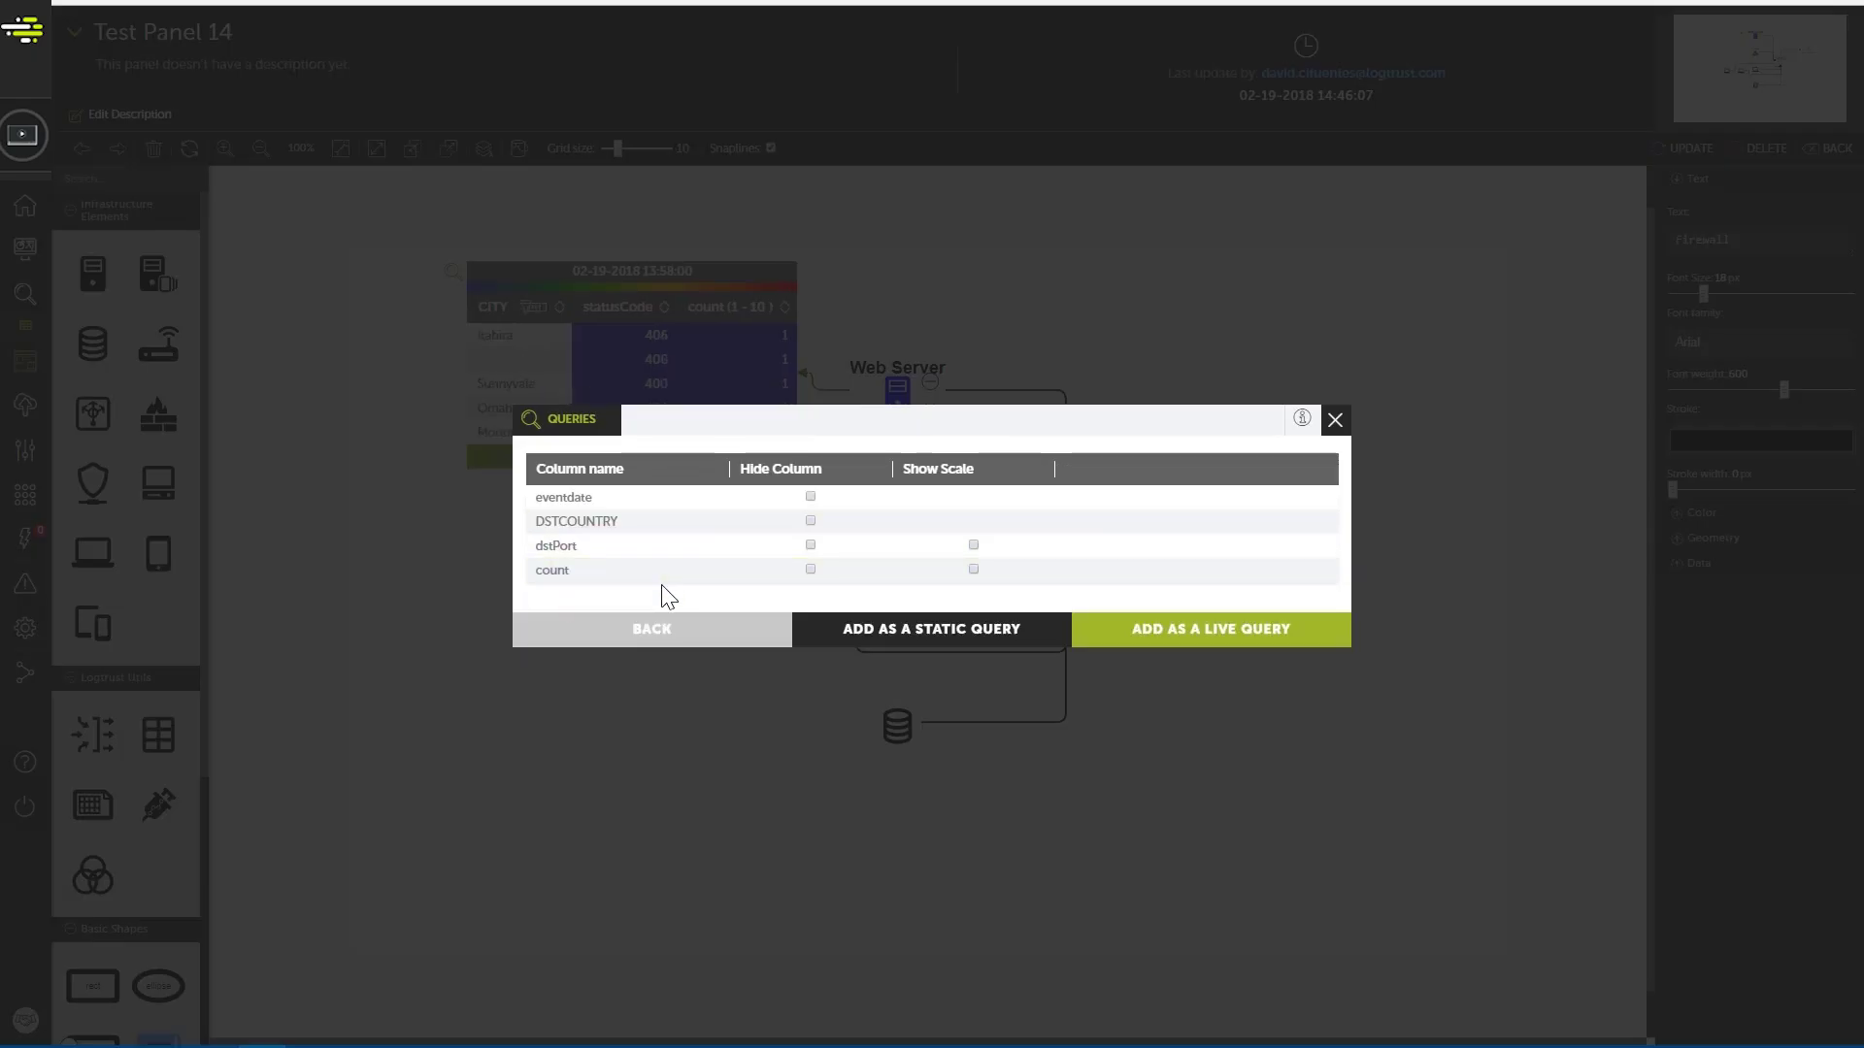
pyautogui.click(1162, 641)
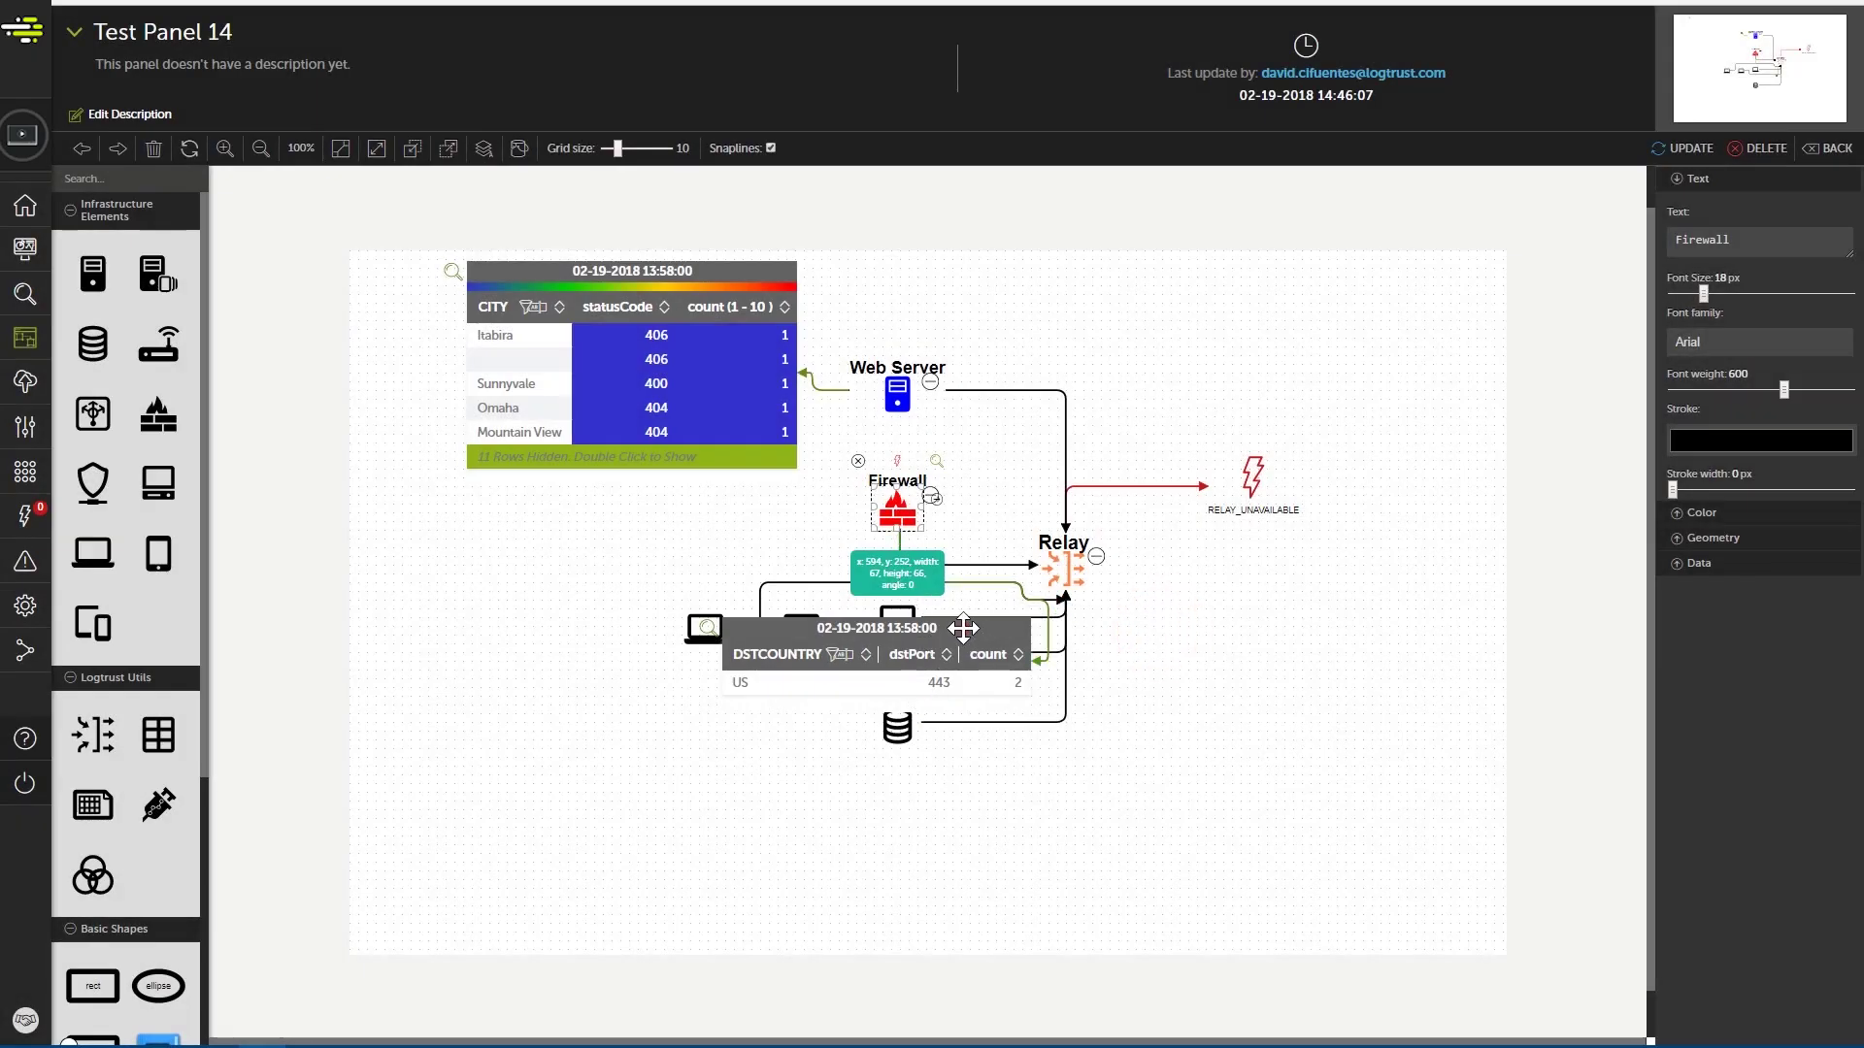
pyautogui.moveTo(964, 631); pyautogui.dragTo(610, 550)
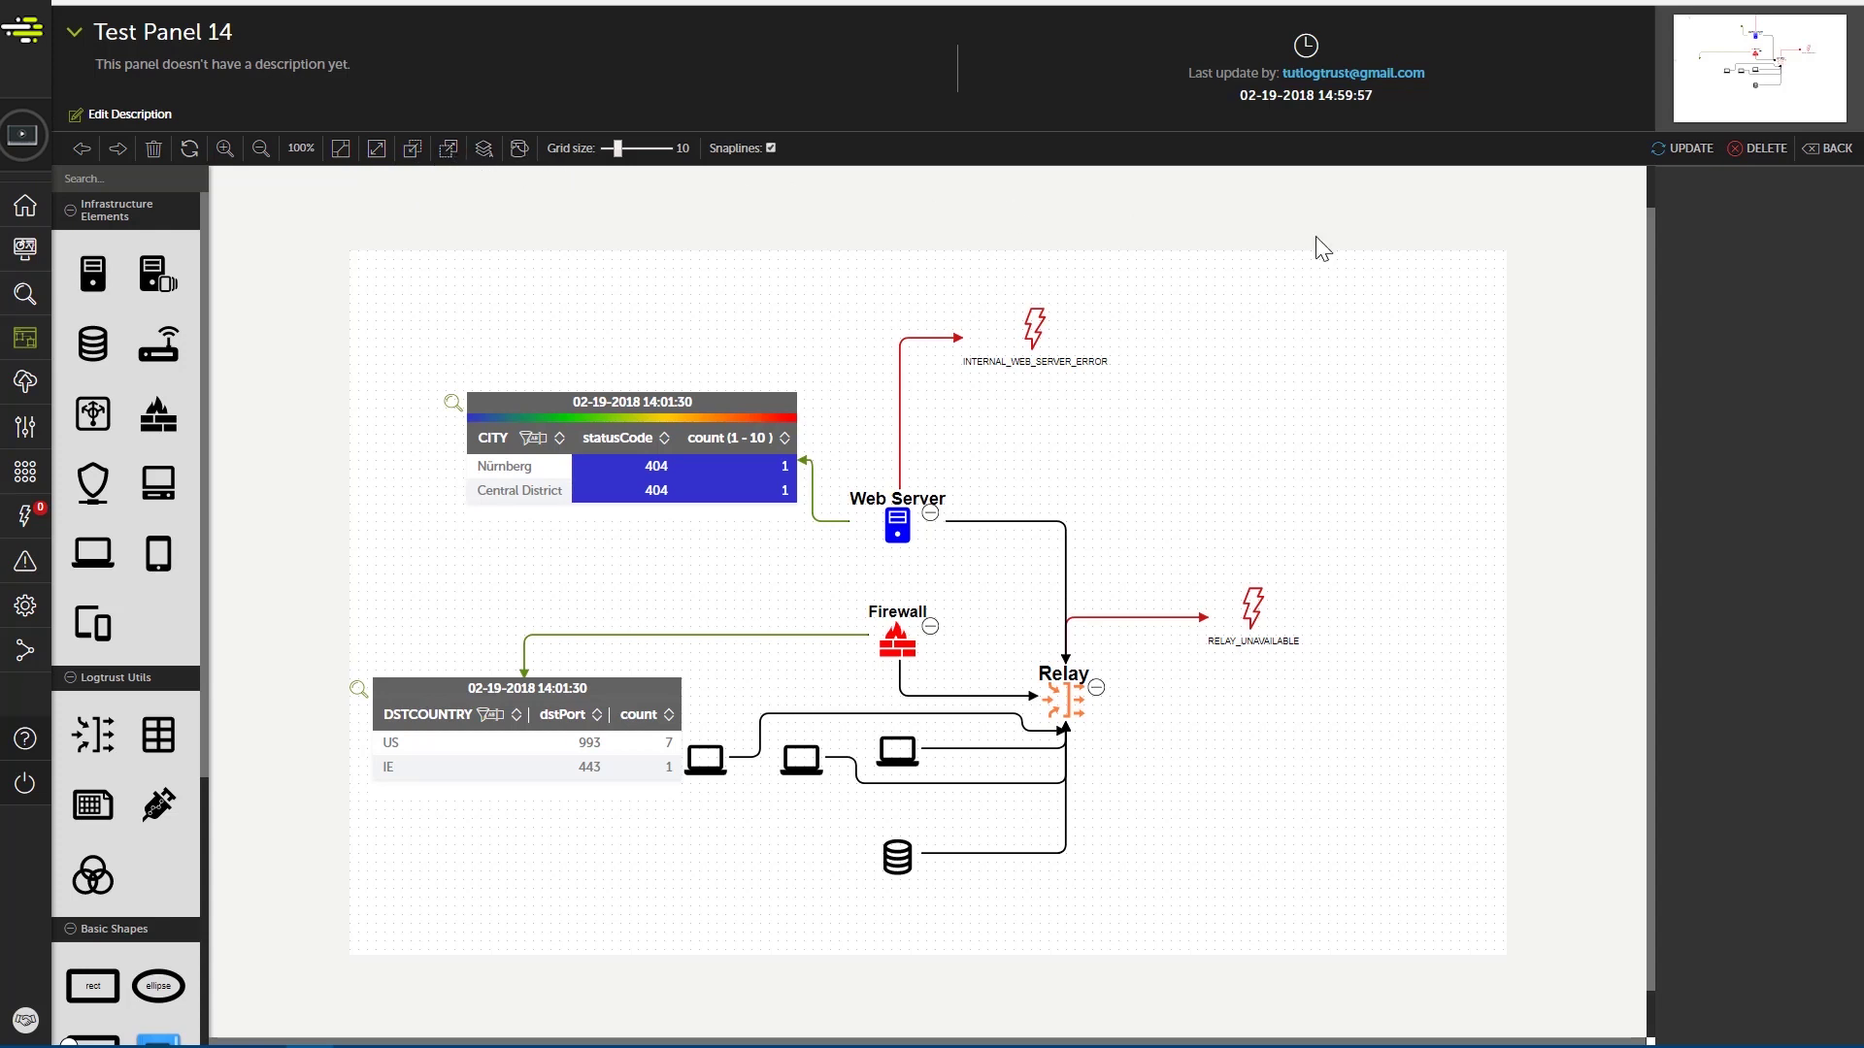
# Leave the panel editor and save the changes to Test Panel 14
pyautogui.click(1846, 150)
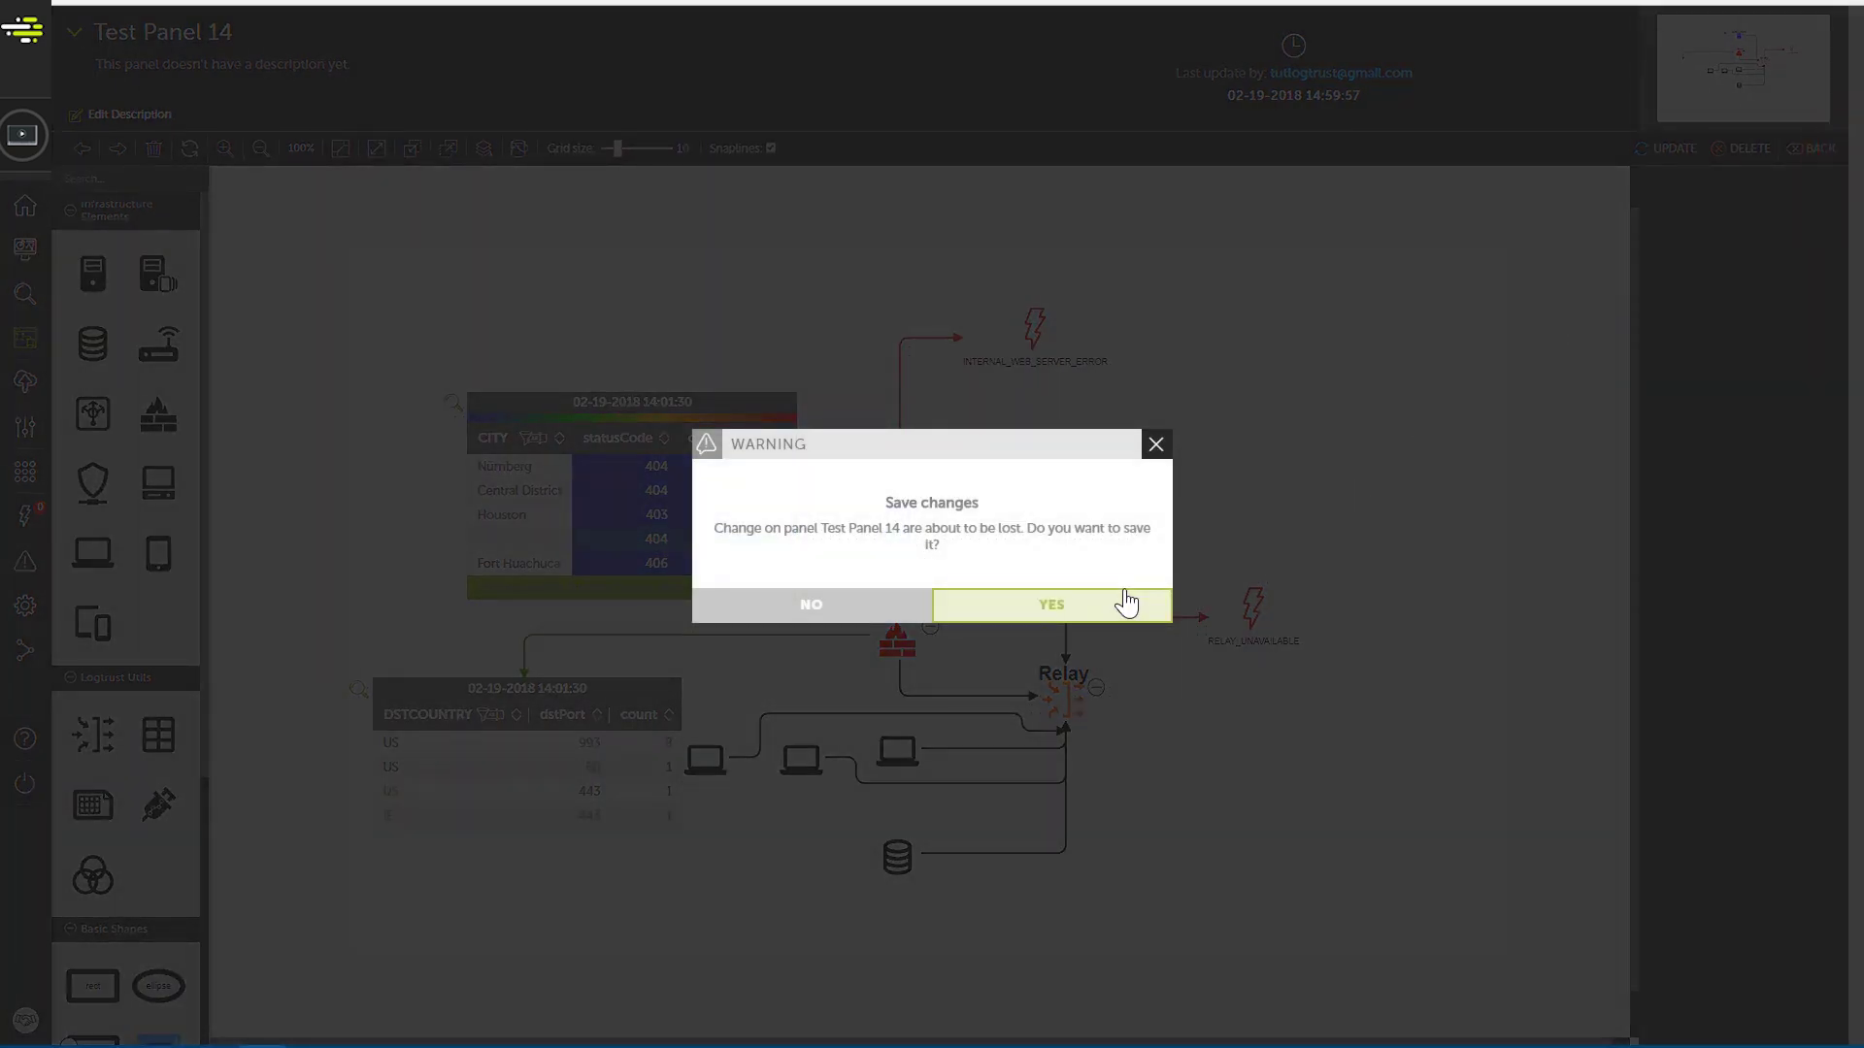
pyautogui.click(1126, 603)
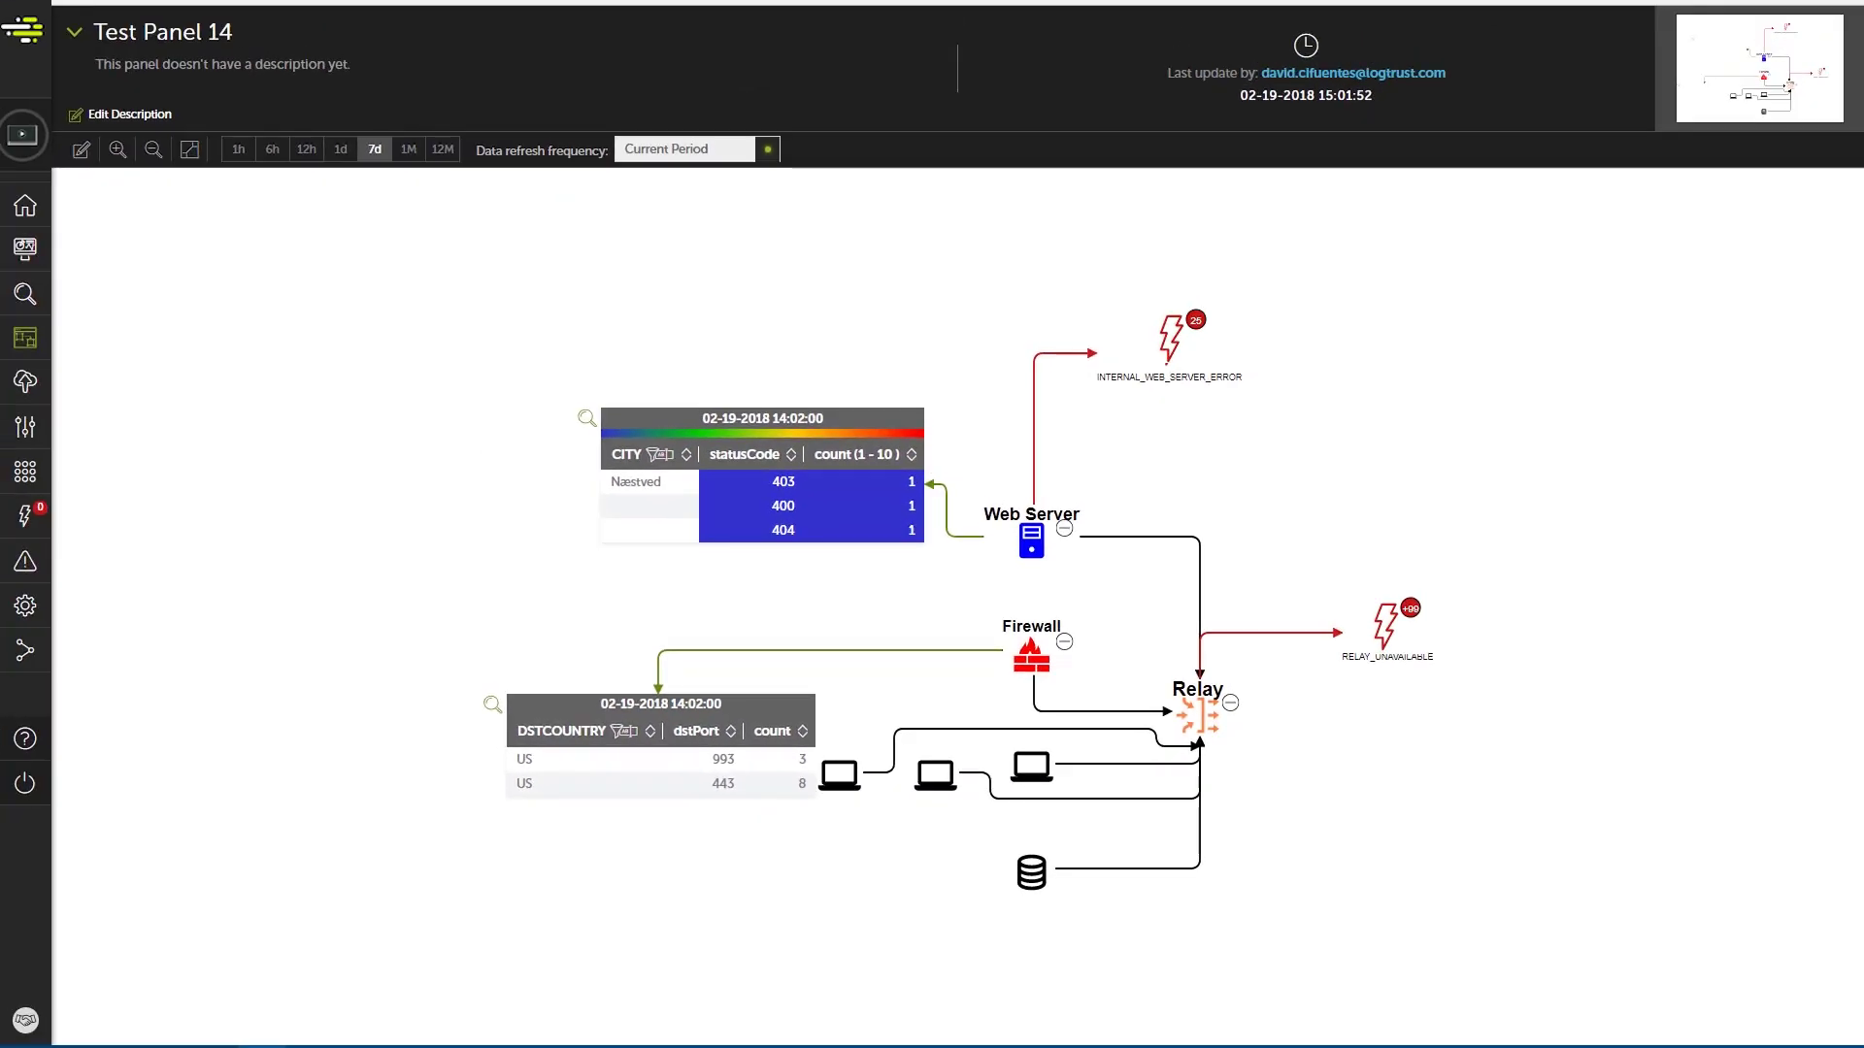
# Toggle the panel's data refresh frequency between Current Period and Last Complete Period, leaving it on Last Complete Period
pyautogui.click(772, 151)
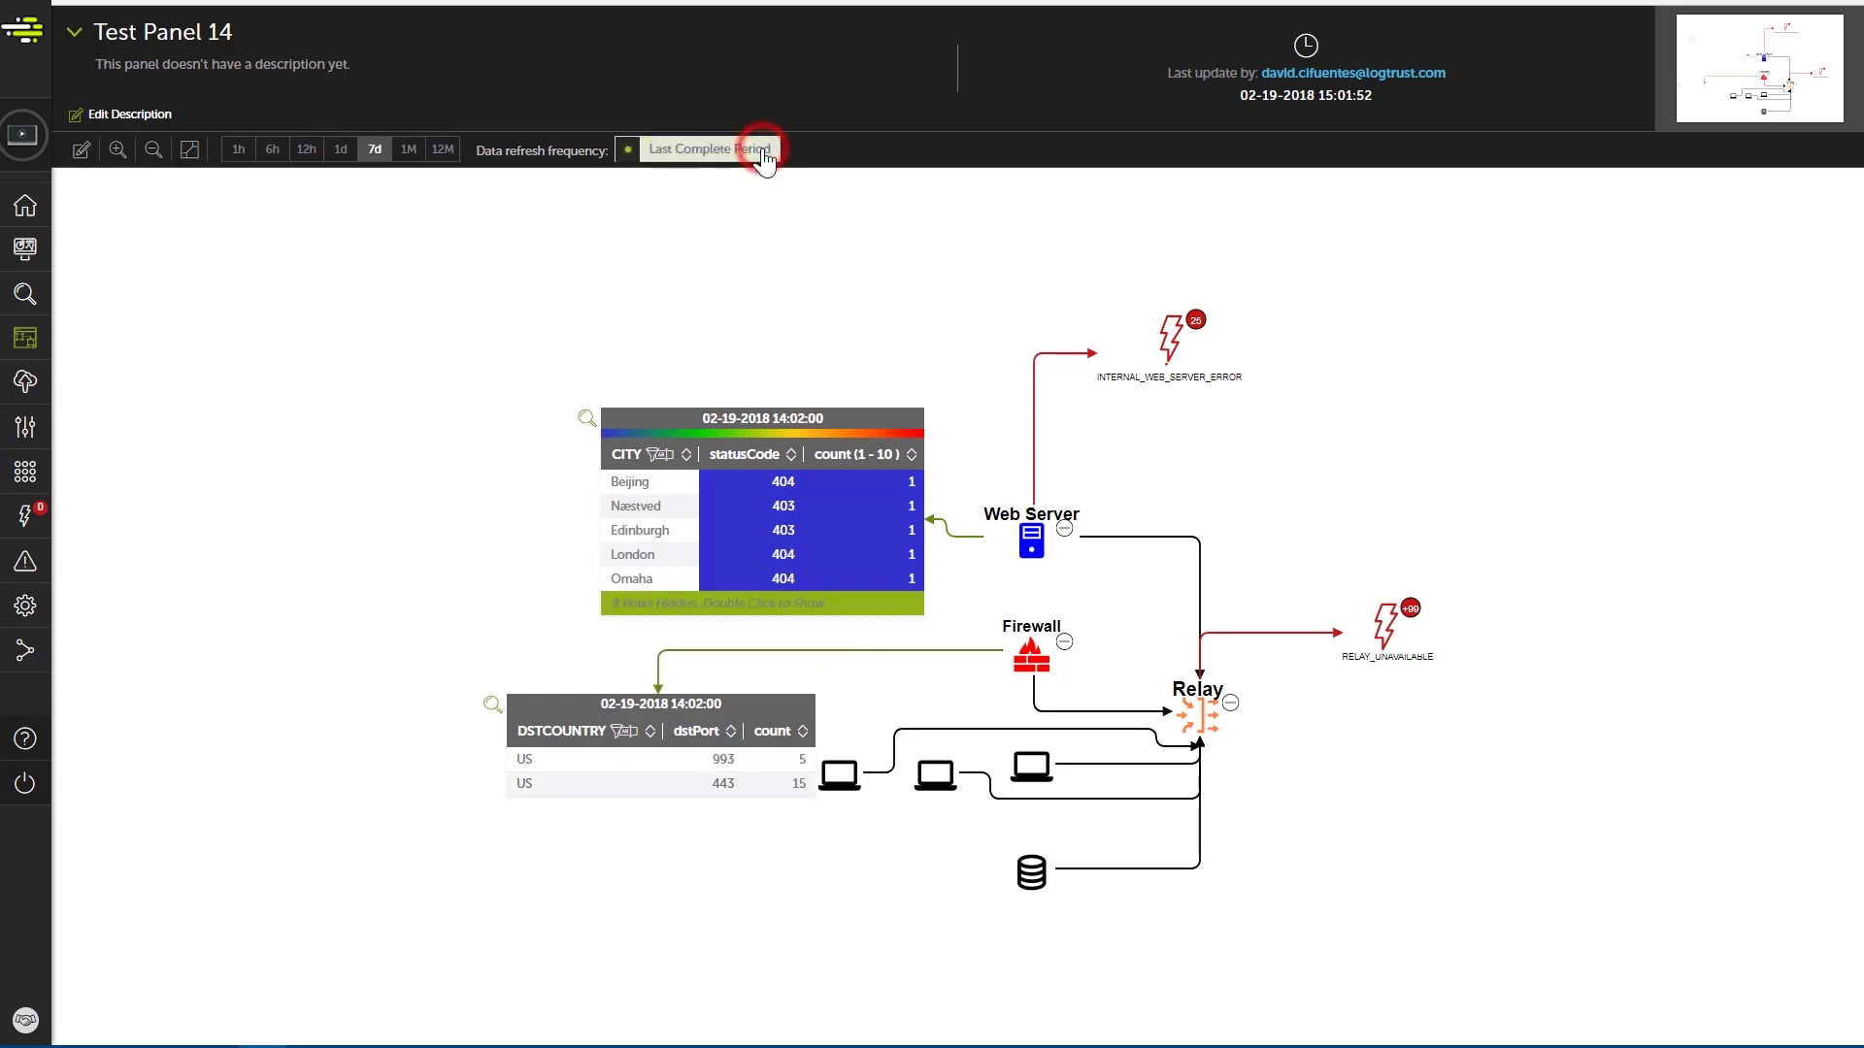
pyautogui.click(670, 148)
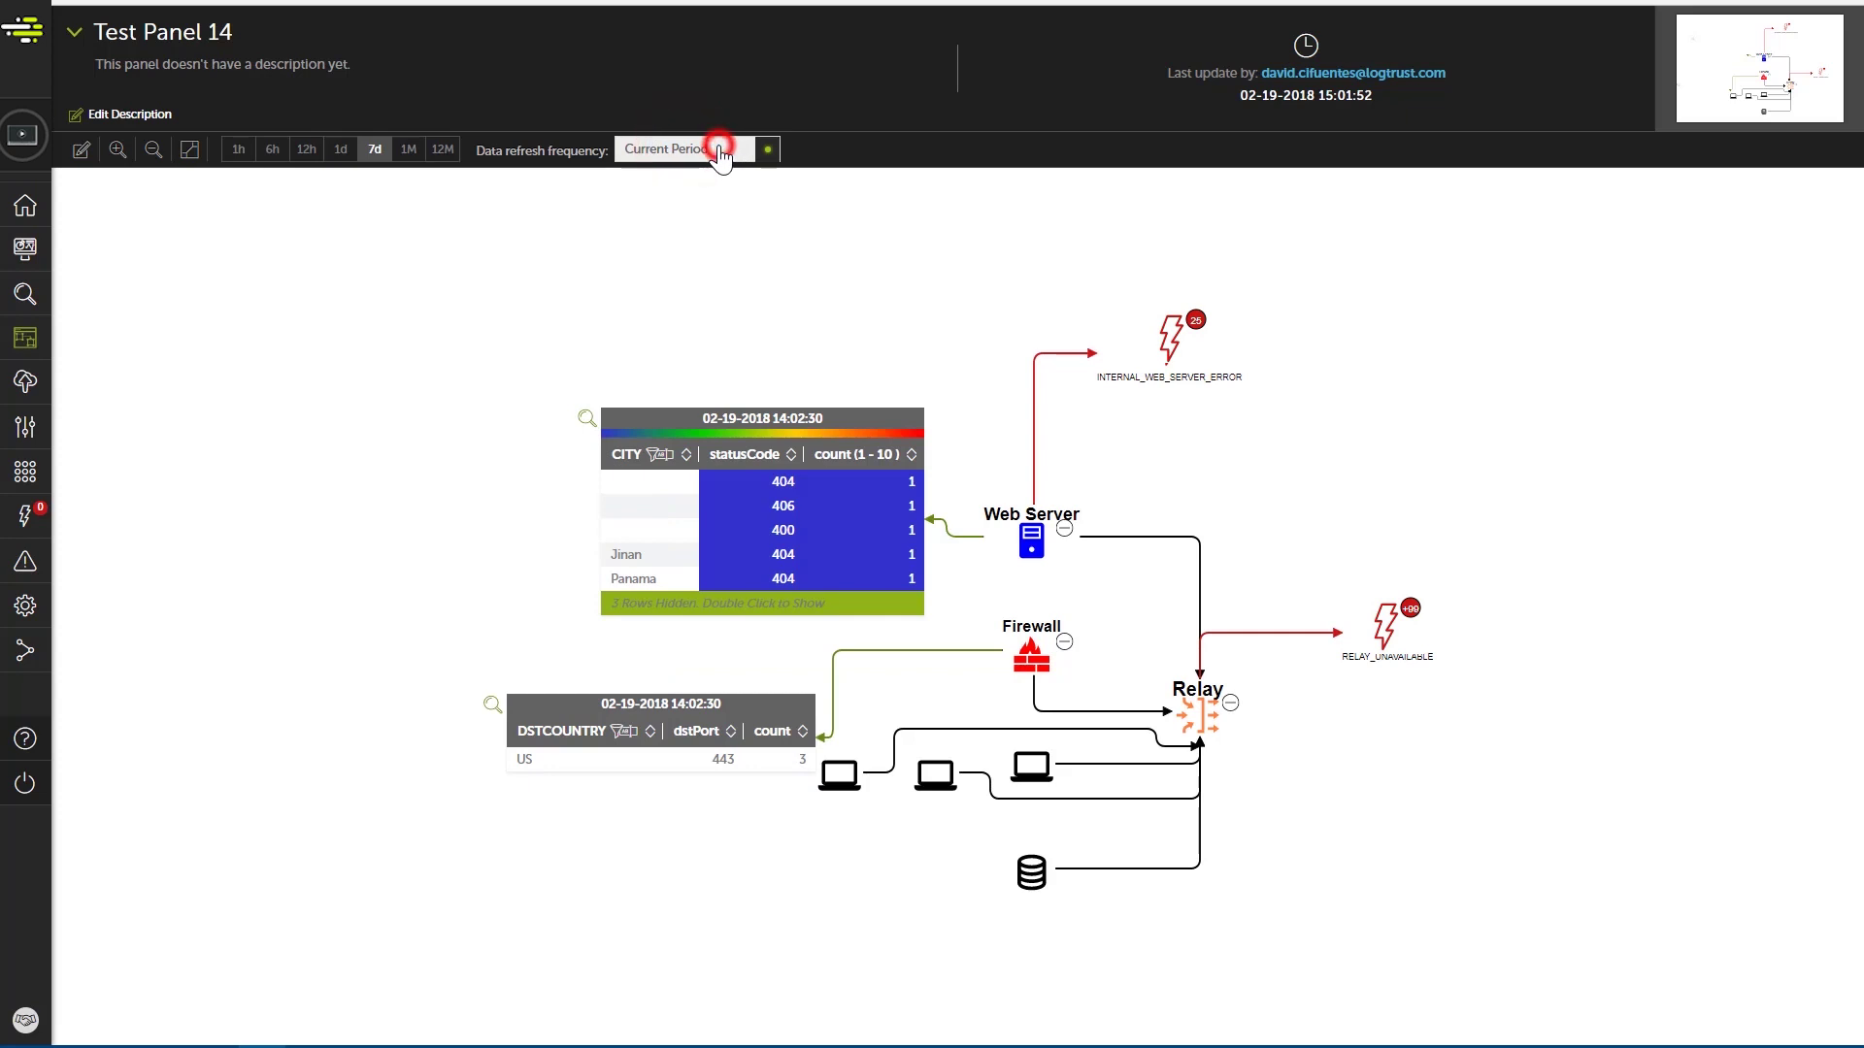
pyautogui.click(767, 152)
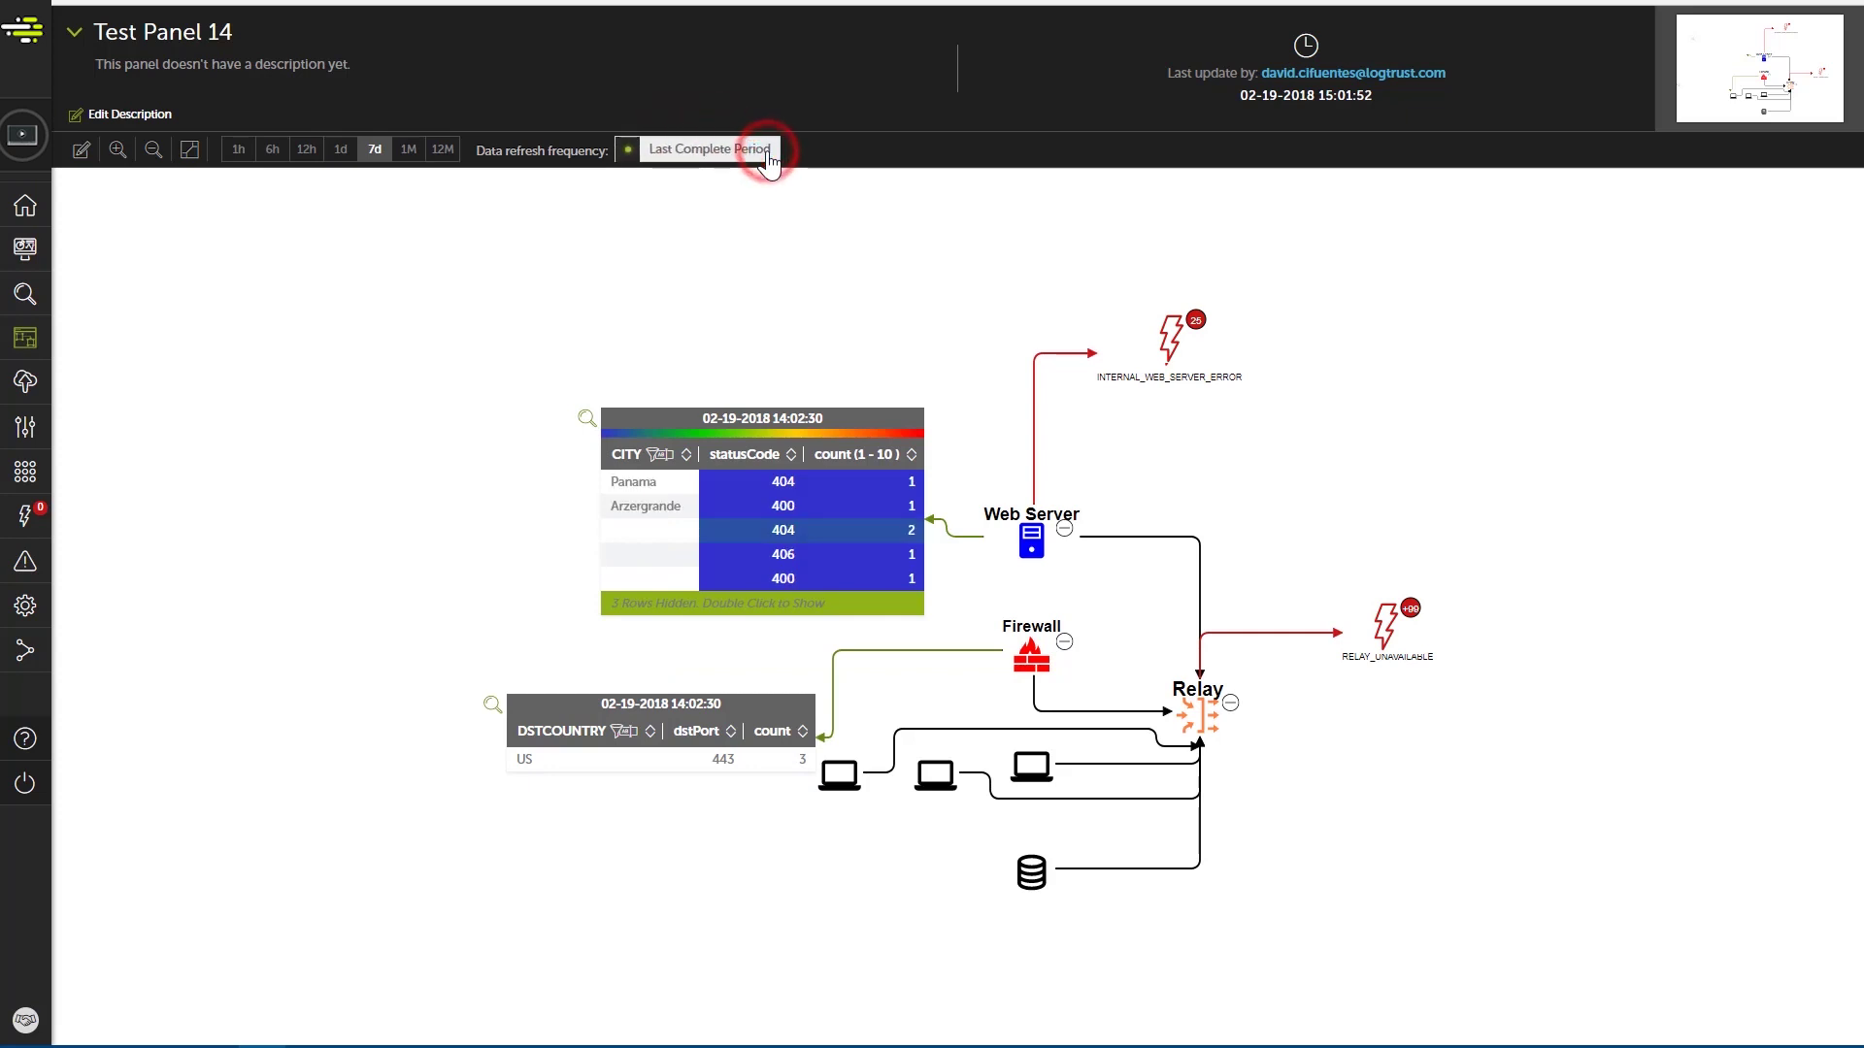